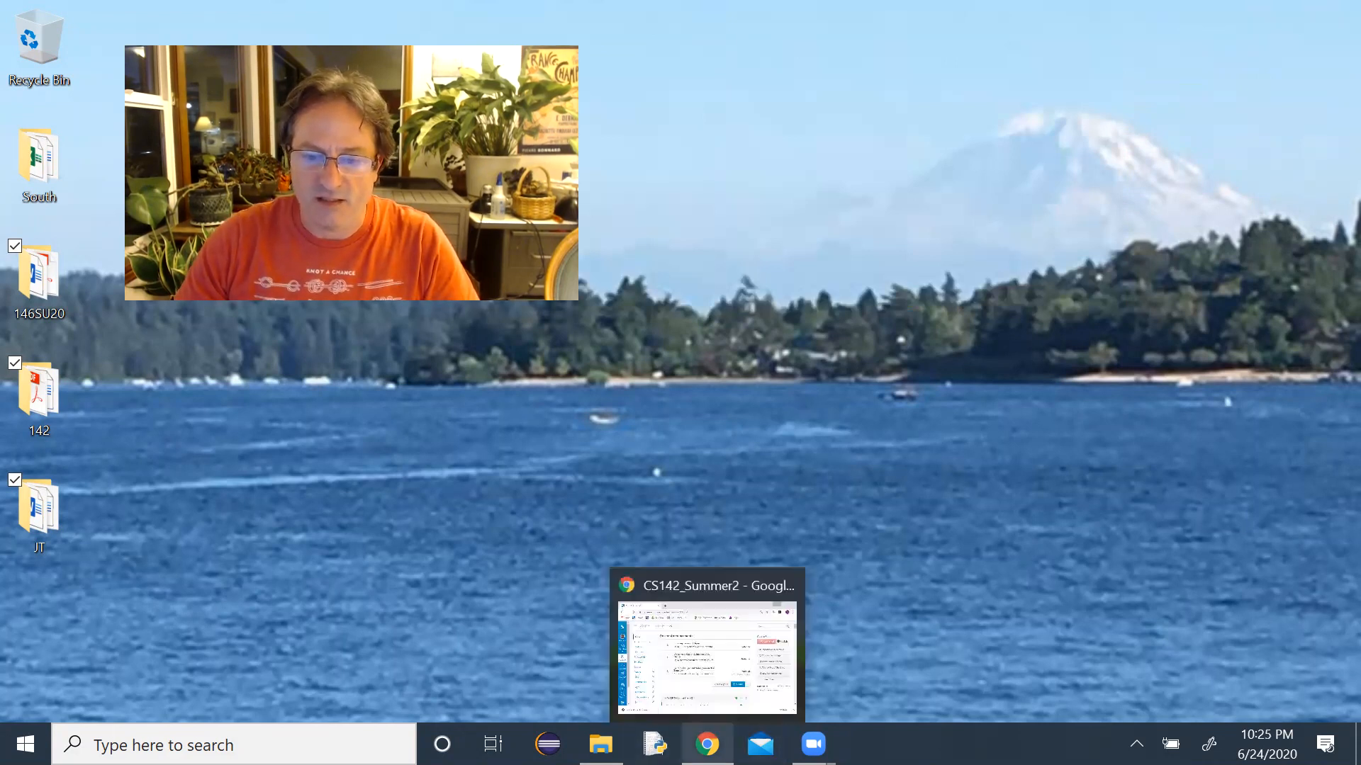
In Chrome, open the course's Textbook & Applications Needed for This Class page and follow its Java SE Development Kit installation link
{"action": "left_click", "coordinate": [706, 744]}
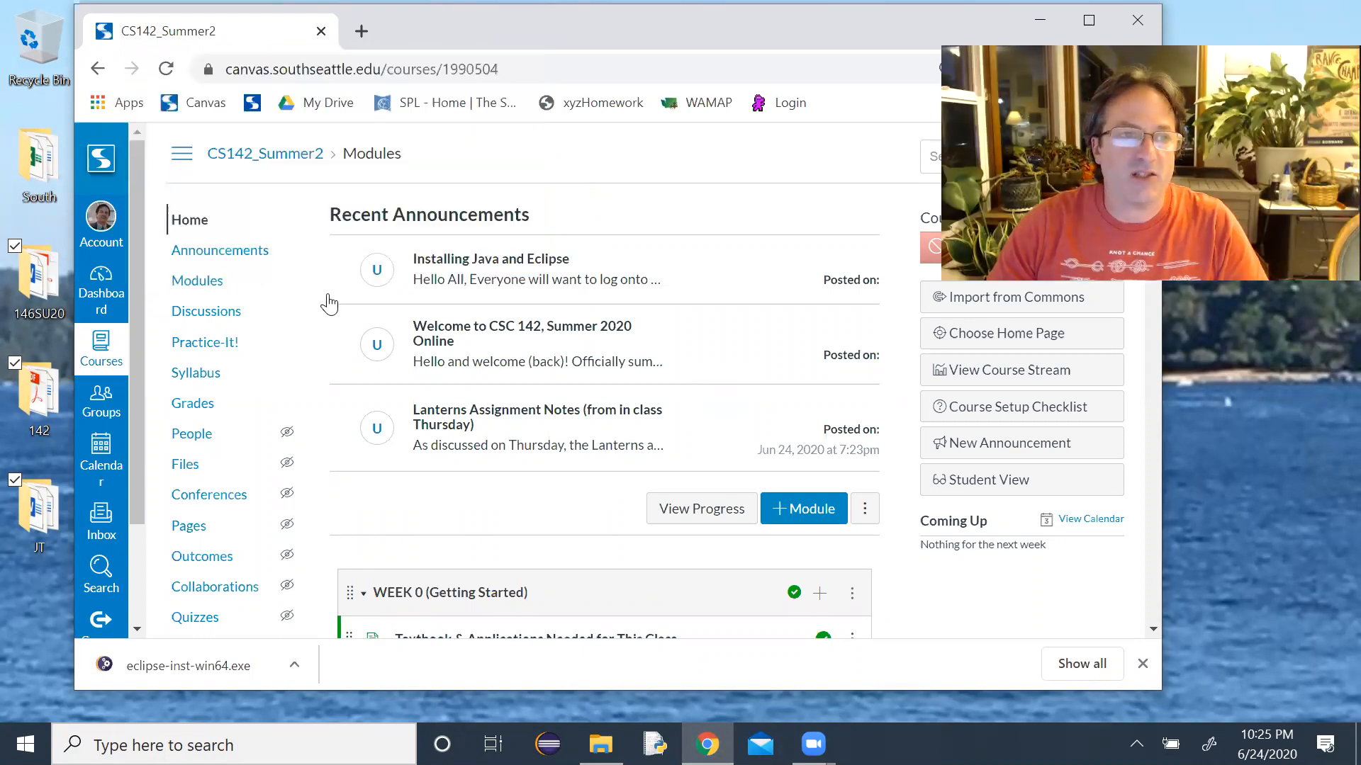
{"action": "scroll", "coordinate": [531, 372], "scroll_direction": "down", "scroll_amount": 5}
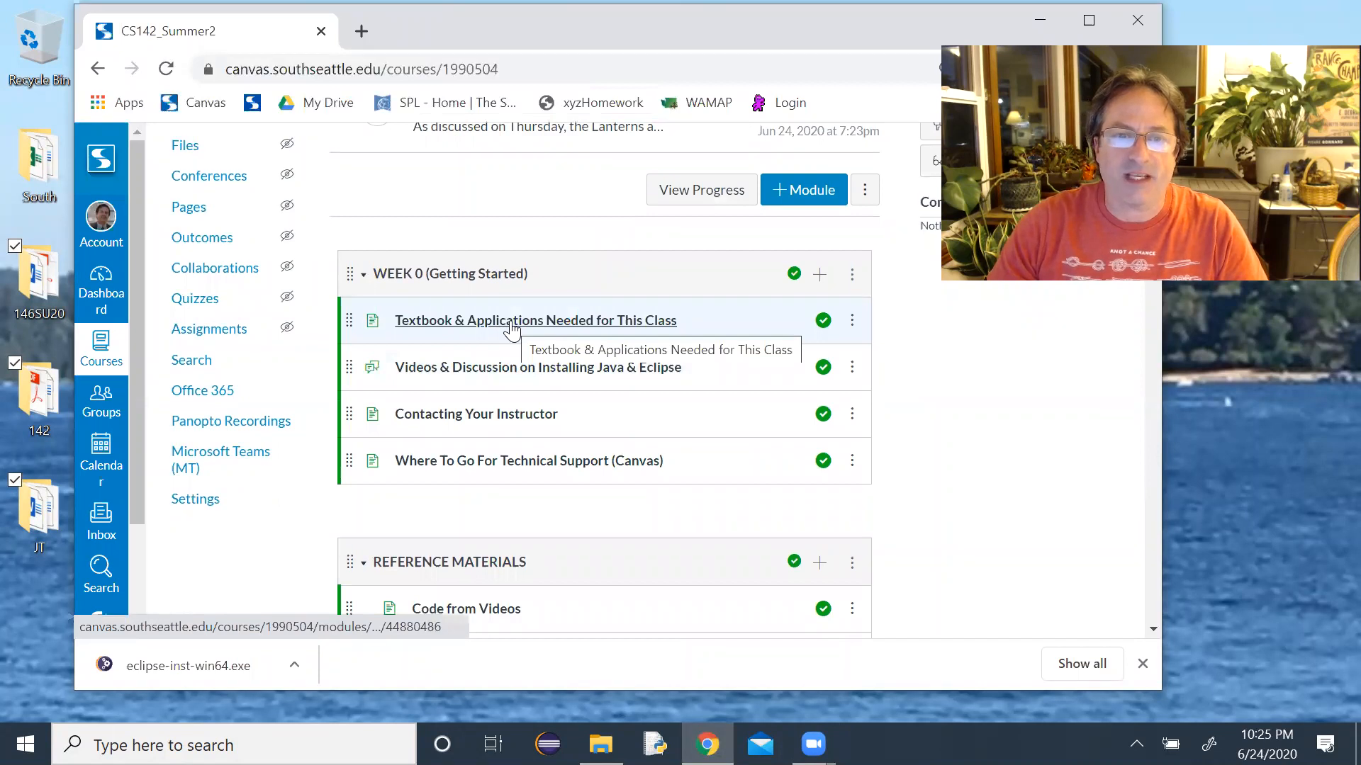
{"action": "left_click", "coordinate": [511, 326]}
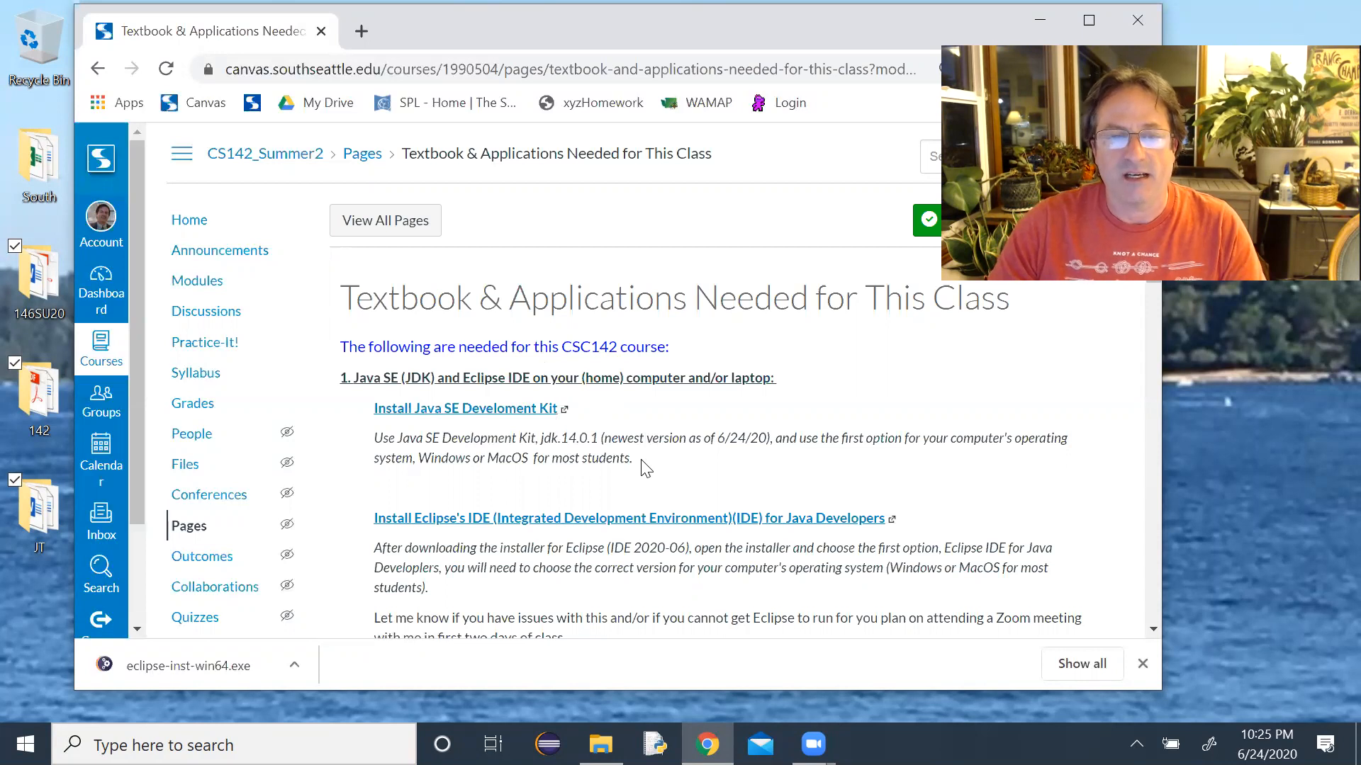
{"action": "left_click", "coordinate": [498, 419]}
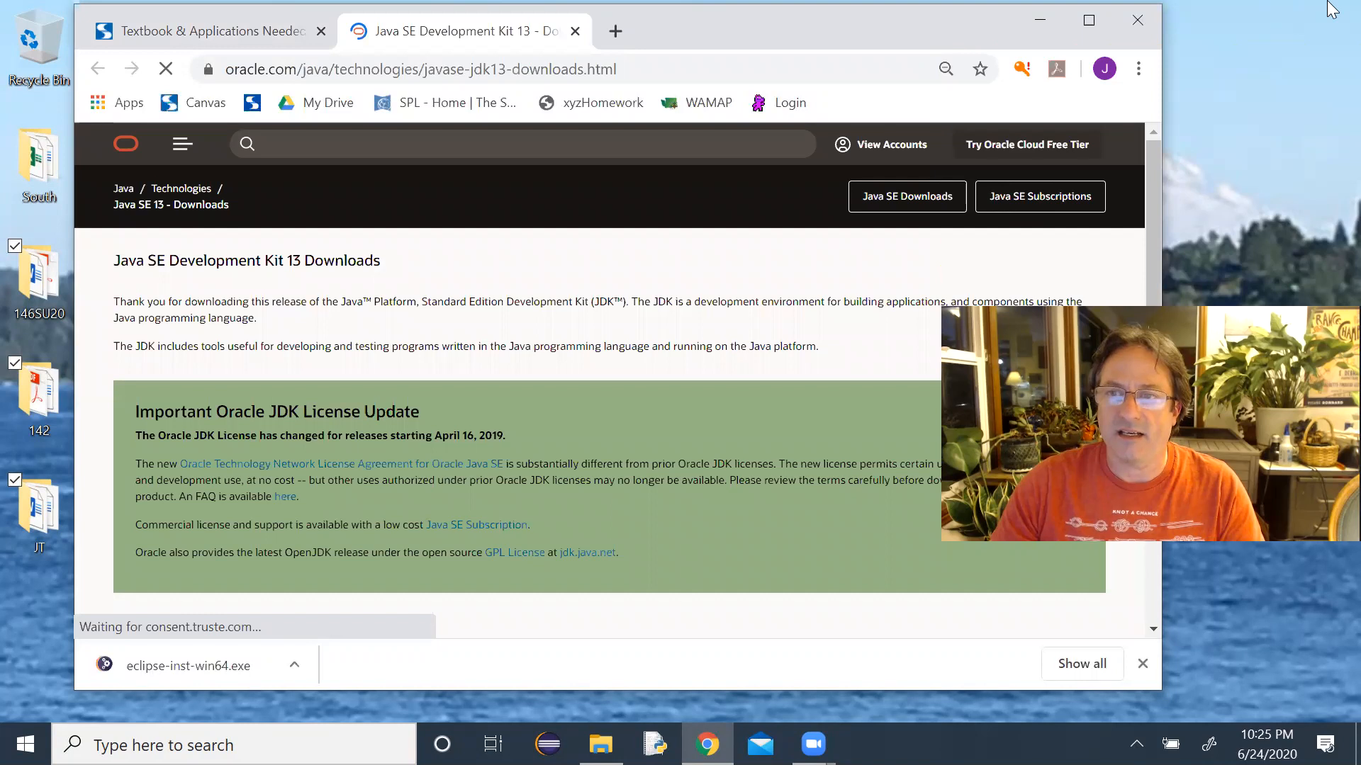
Shift the browser window aside and go from the JDK 13 page to the general Java SE Downloads page
{"action": "left_click_drag", "start_coordinate": [791, 22], "coordinate": [715, 22]}
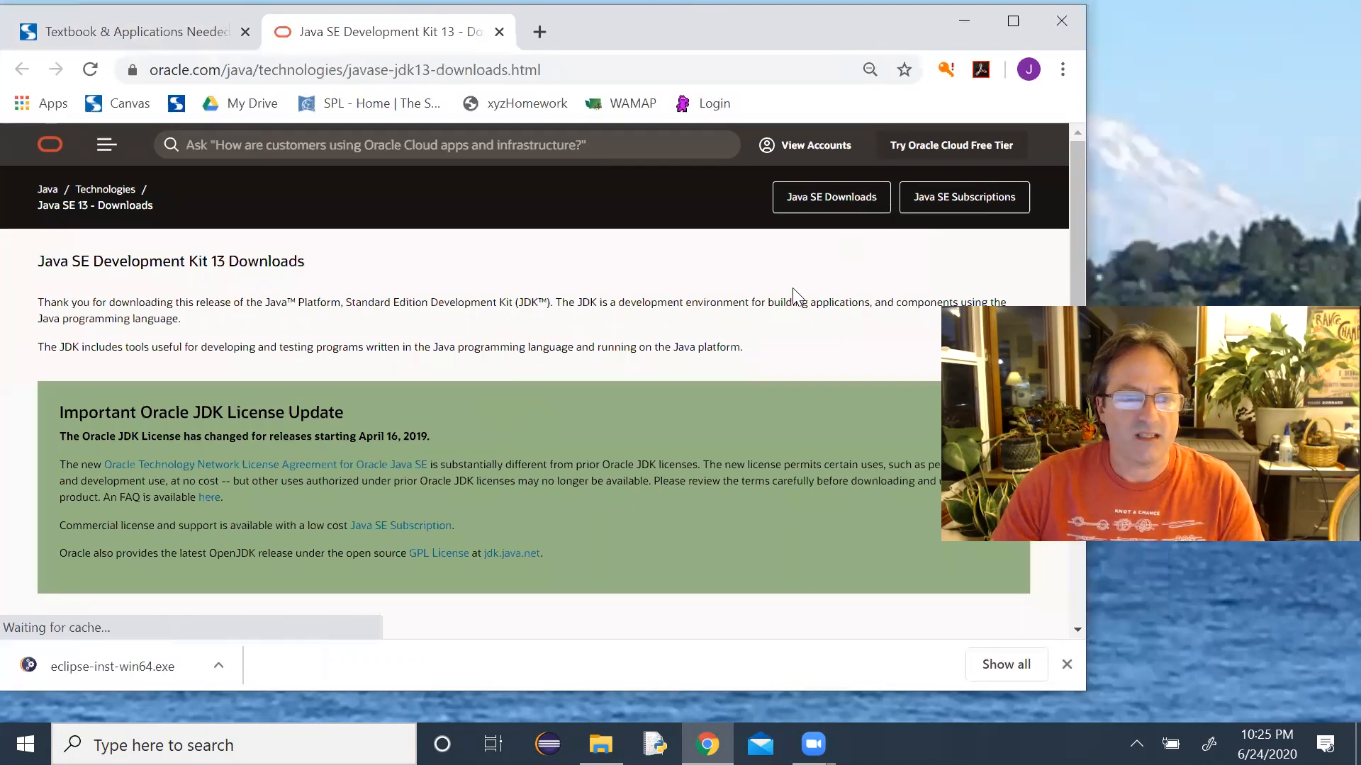
{"action": "scroll", "coordinate": [793, 305], "scroll_direction": "down", "scroll_amount": 5}
{"action": "scroll", "coordinate": [799, 258], "scroll_direction": "up", "scroll_amount": 5}
{"action": "left_click", "coordinate": [832, 205]}
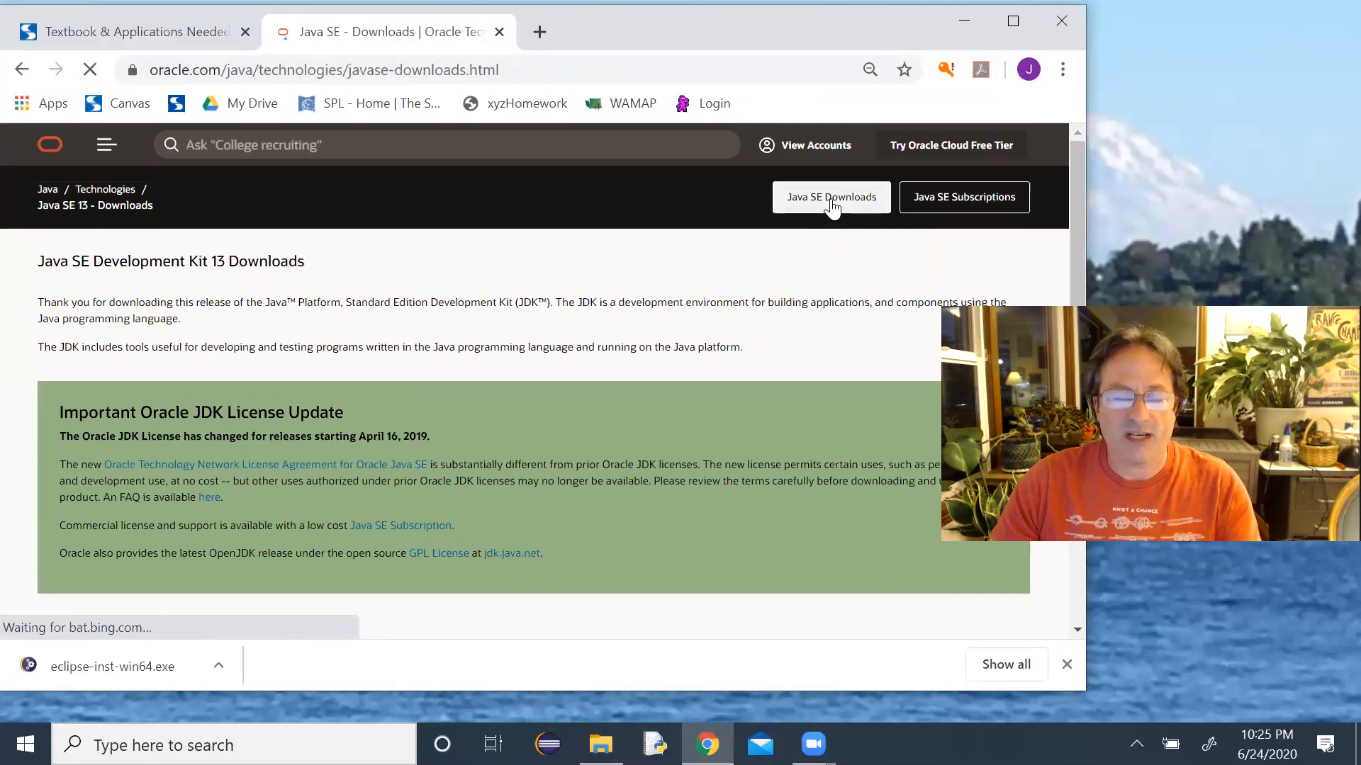
View the signed-in Oracle account's profile, and return to the Java SE Downloads page
{"action": "left_click", "coordinate": [815, 145]}
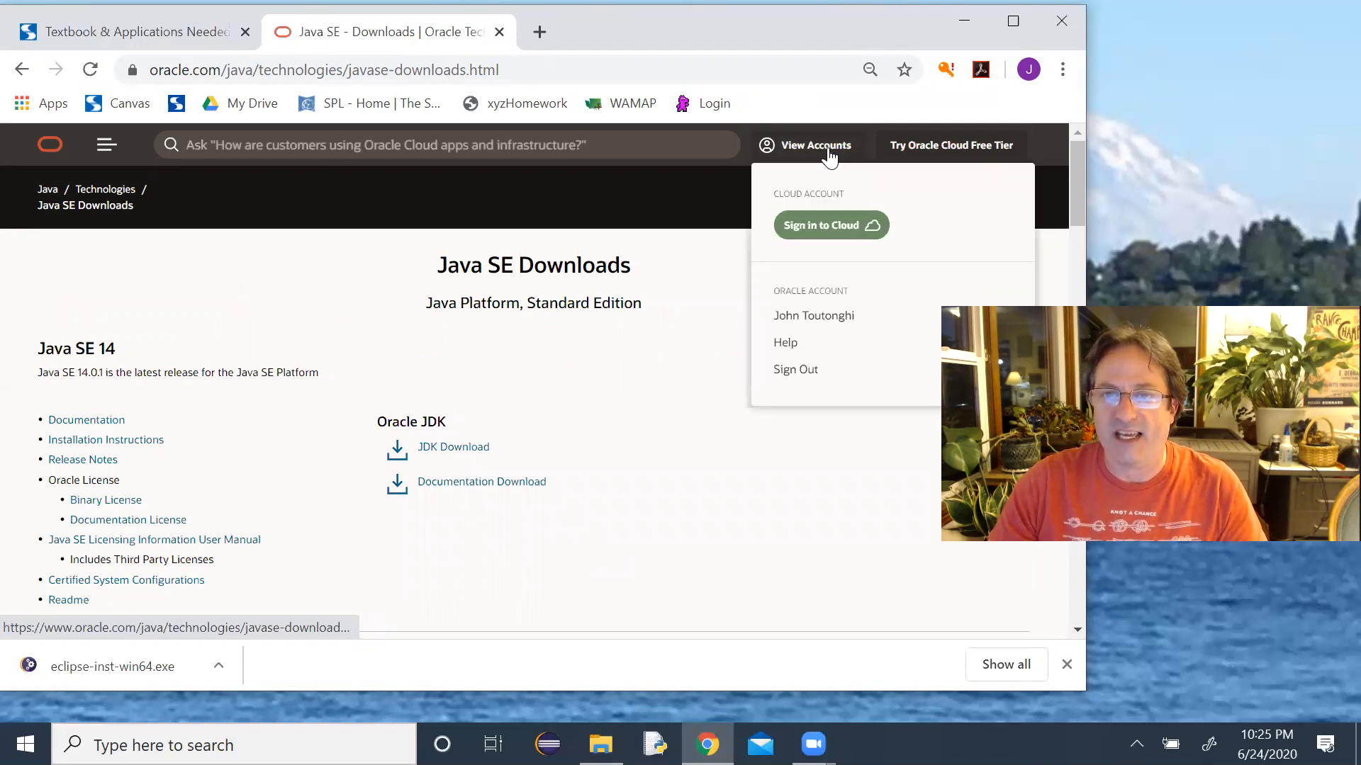
{"action": "left_click", "coordinate": [830, 320]}
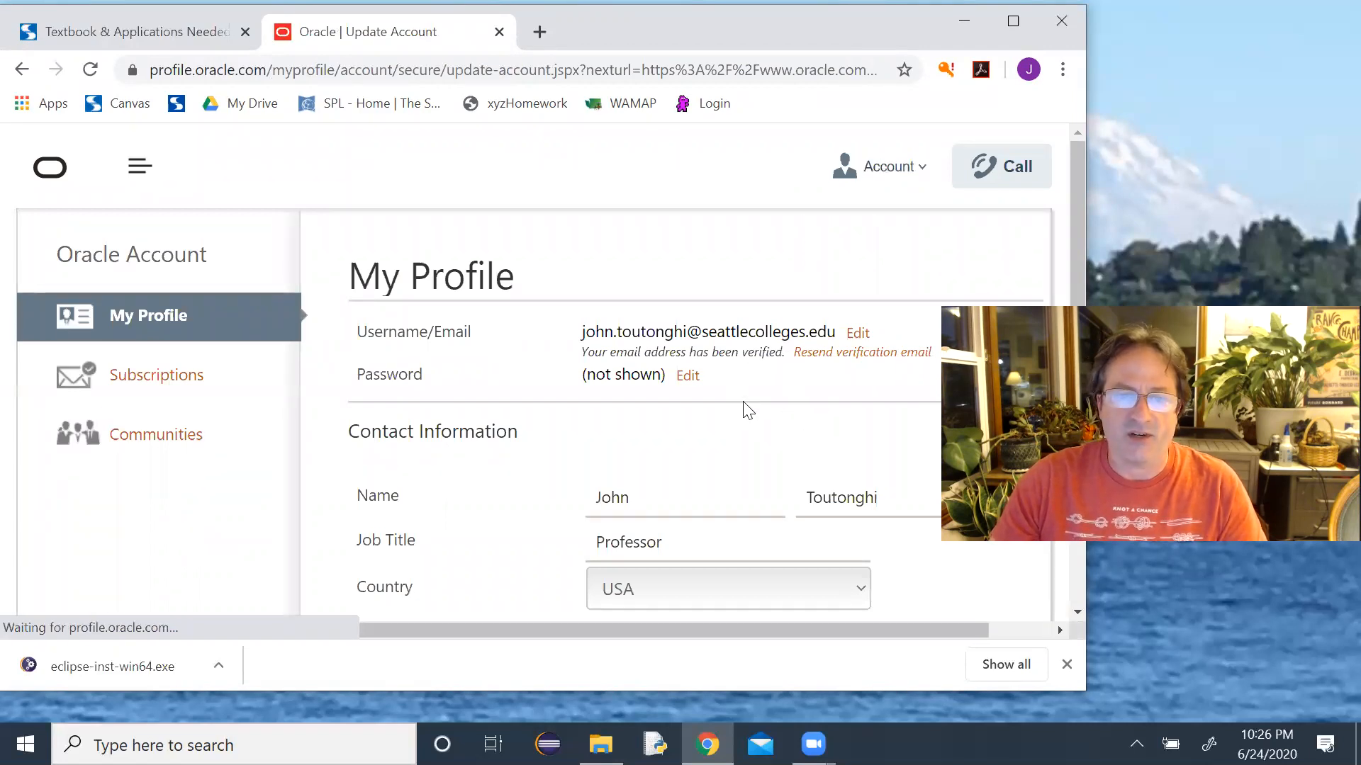
{"action": "left_click", "coordinate": [921, 168]}
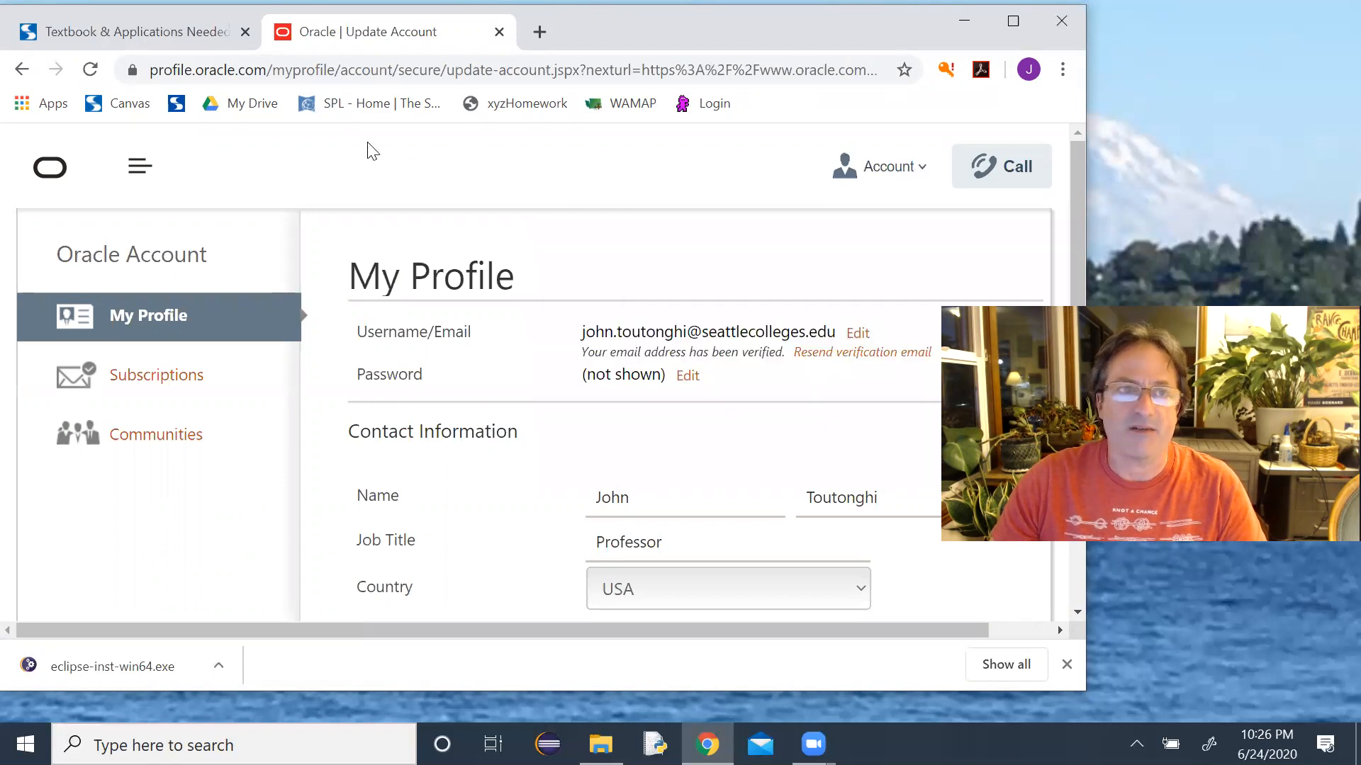
{"action": "left_click", "coordinate": [21, 70]}
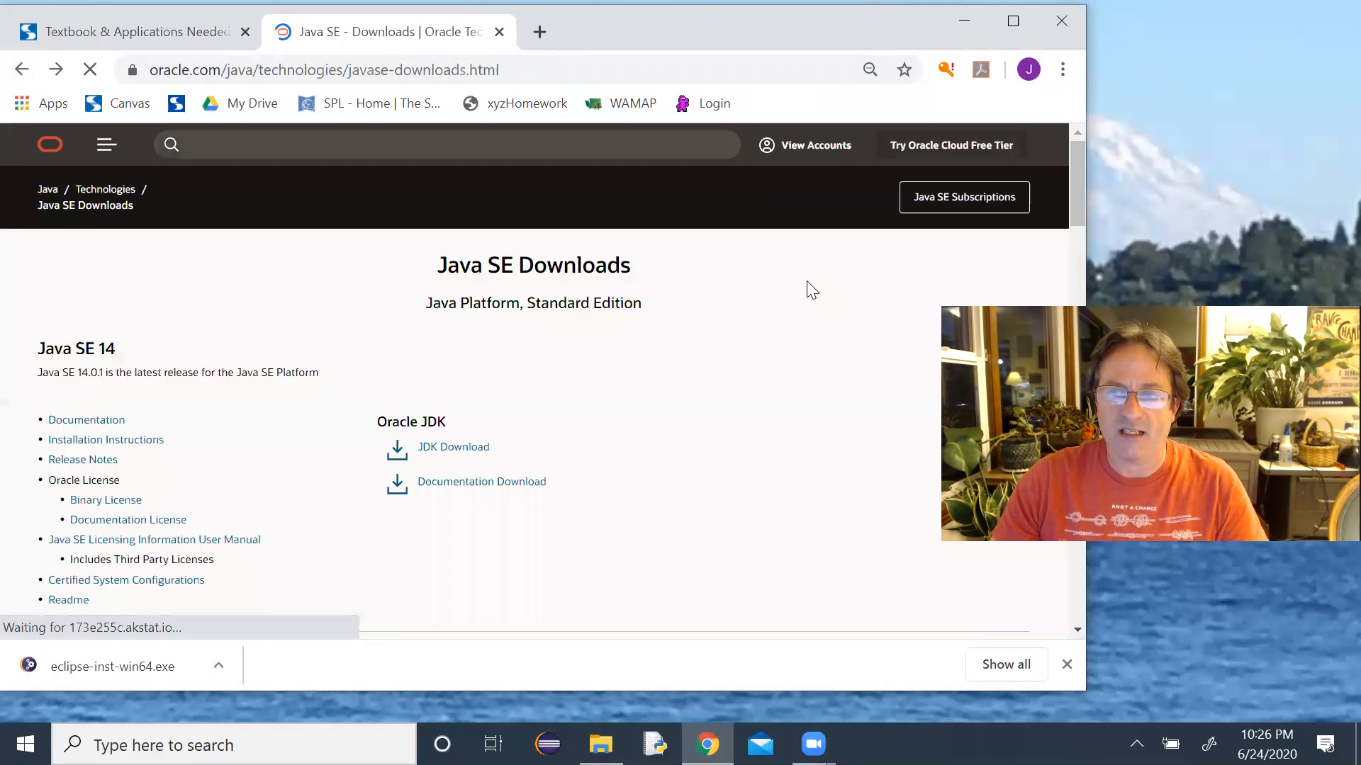
Open the Oracle JDK download page for Java SE 14 and bring up its list of platform installers
{"action": "double_click", "coordinate": [77, 373]}
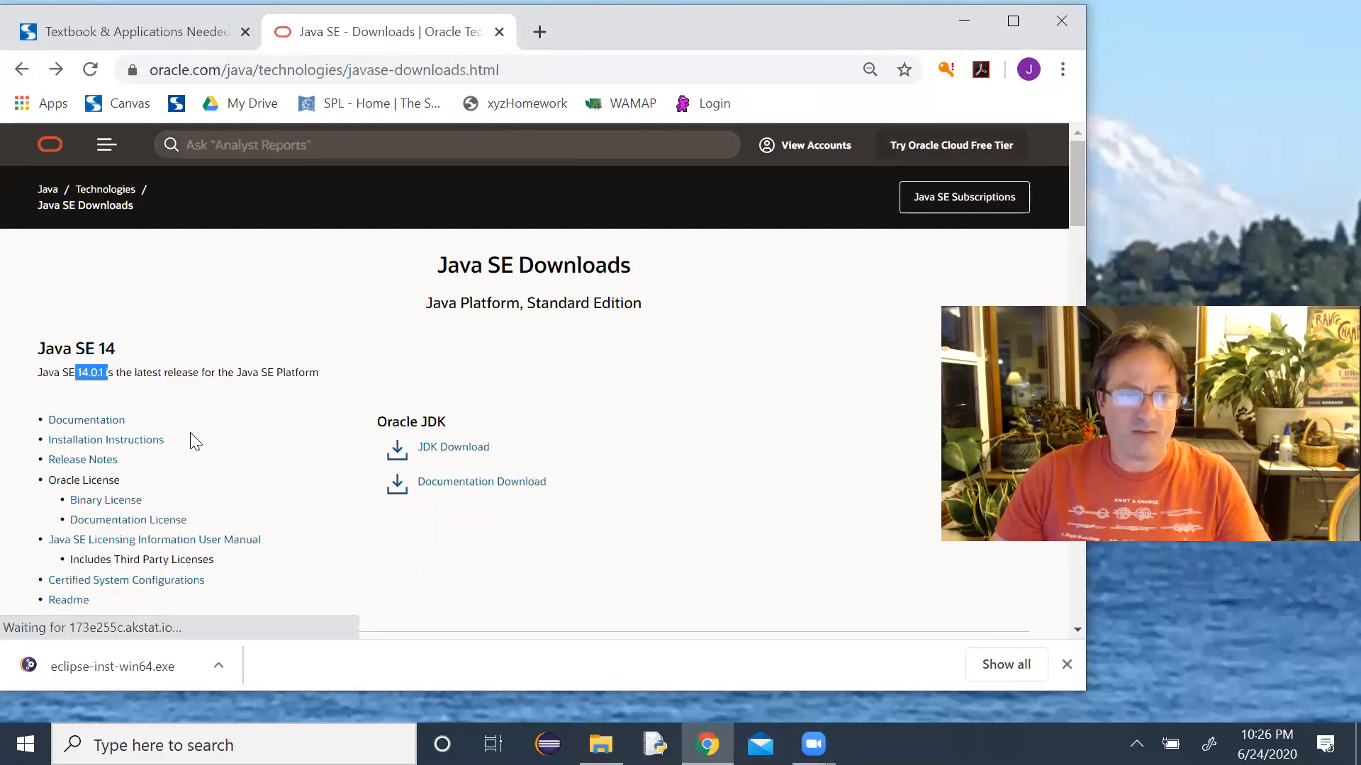
{"action": "left_click", "coordinate": [458, 449]}
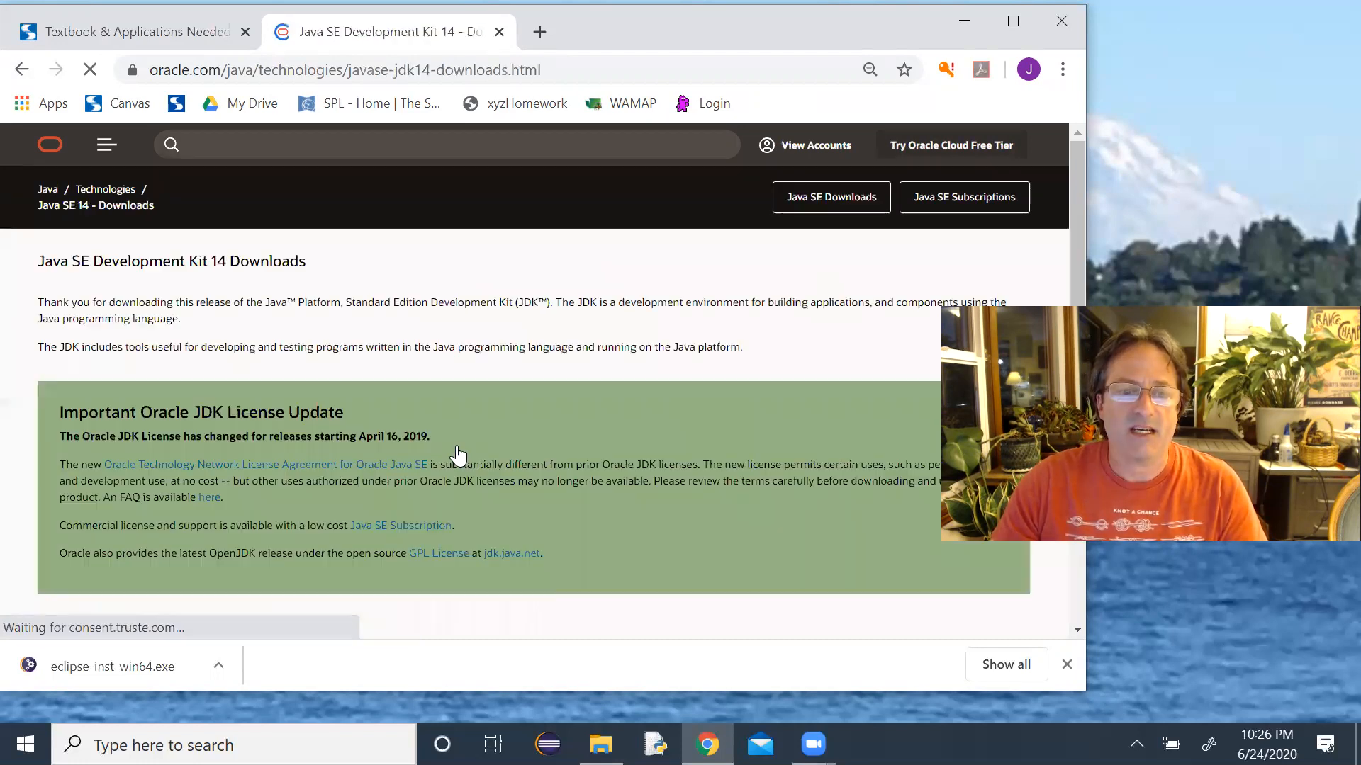
{"action": "scroll", "coordinate": [468, 433], "scroll_direction": "down", "scroll_amount": 7}
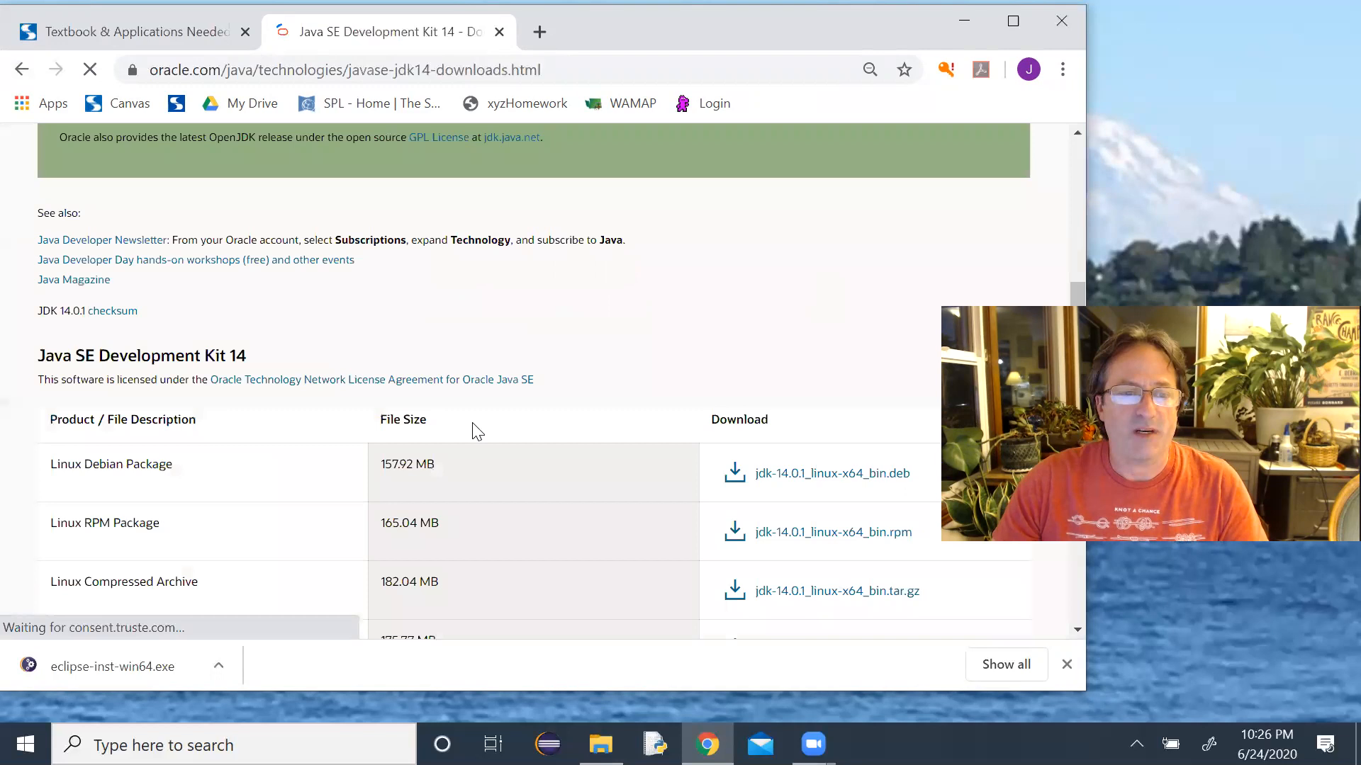
{"action": "left_click_drag", "start_coordinate": [261, 240], "coordinate": [219, 227]}
{"action": "scroll", "coordinate": [589, 436], "scroll_direction": "down", "scroll_amount": 1}
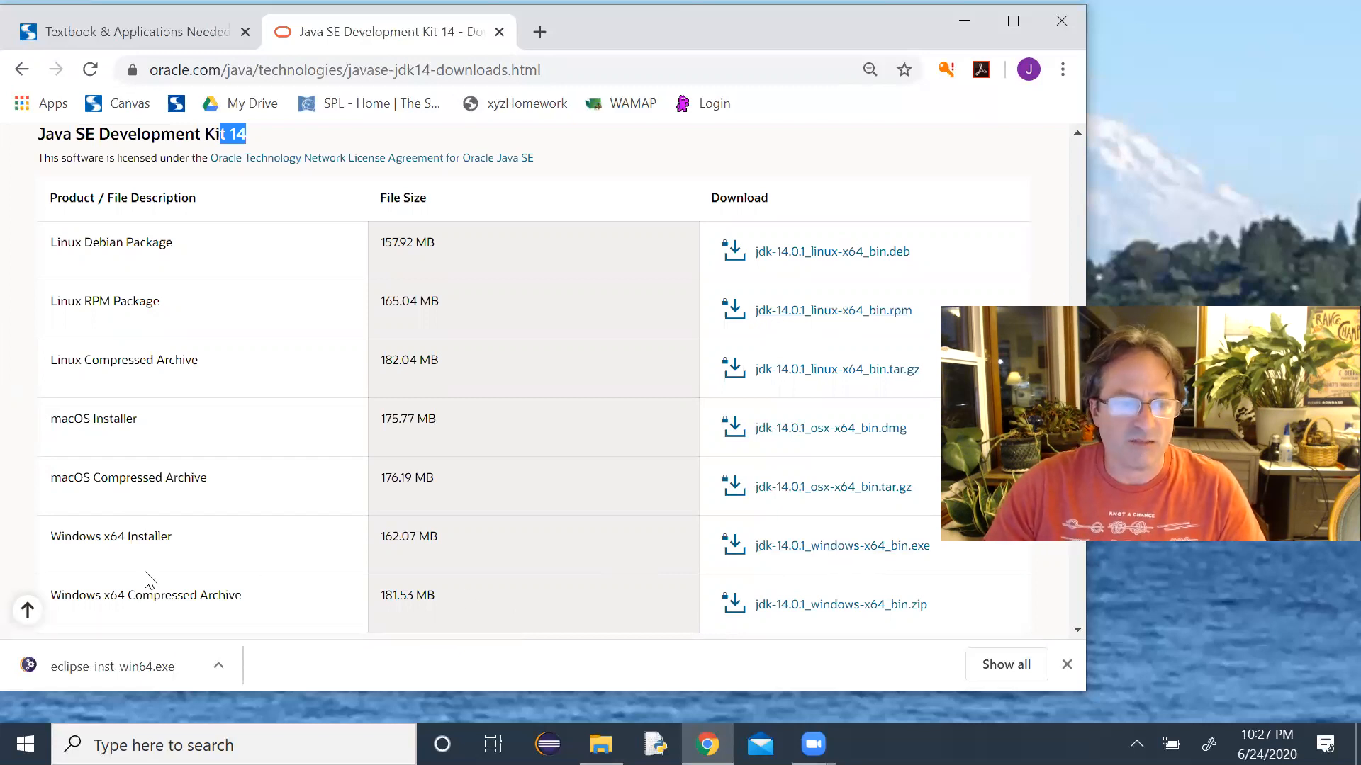
Accept the Oracle license agreement and download the Windows x64 installer jdk-14.0.1_windows-x64_bin.exe
{"action": "left_click", "coordinate": [824, 550]}
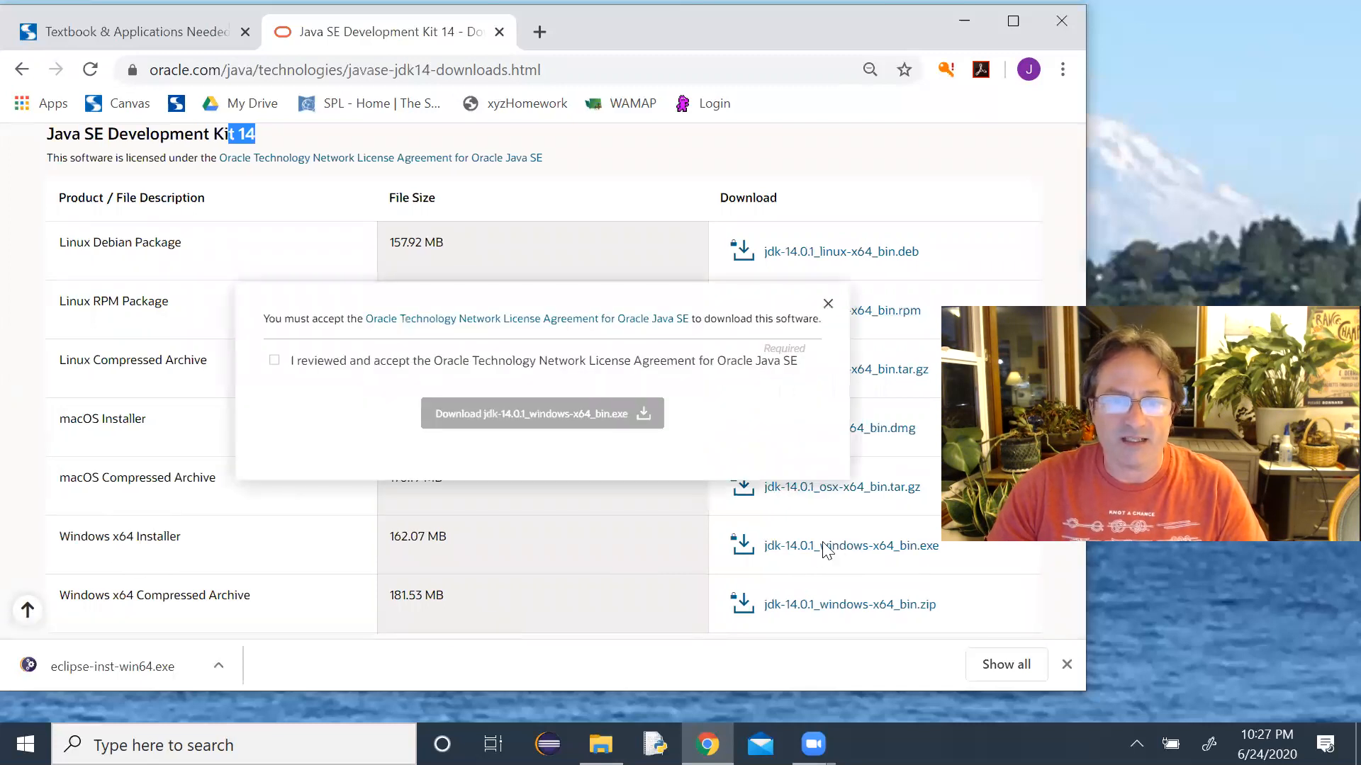
{"action": "left_click", "coordinate": [277, 360]}
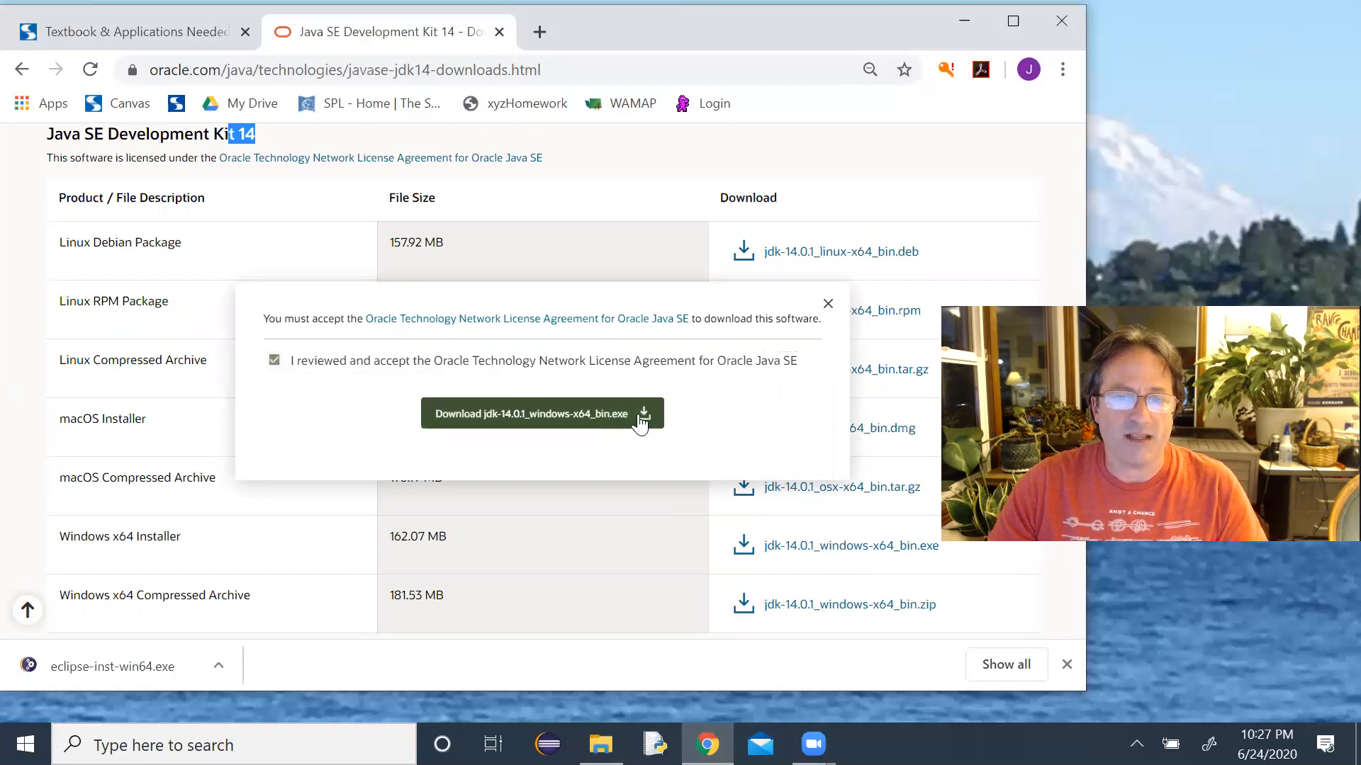
{"action": "left_click", "coordinate": [638, 418]}
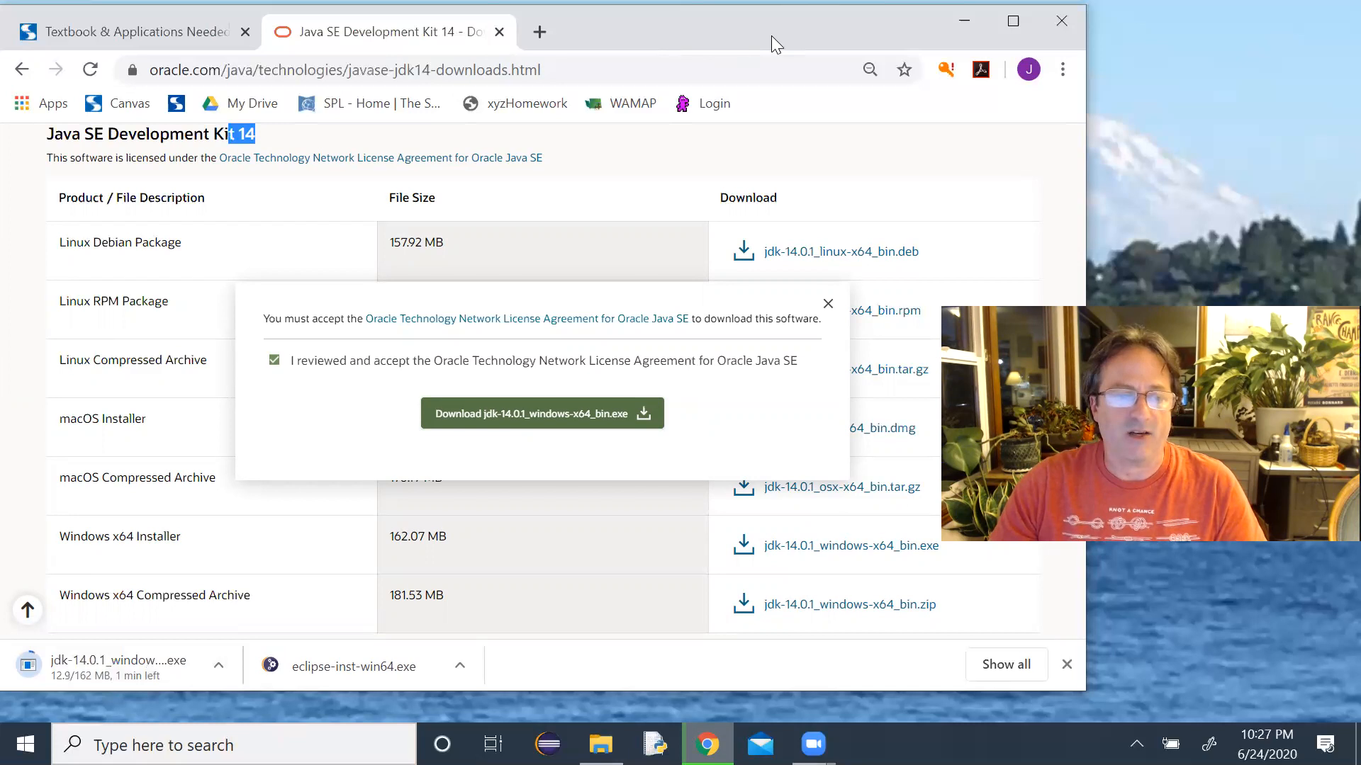
{"action": "left_click_drag", "start_coordinate": [724, 37], "coordinate": [828, 42]}
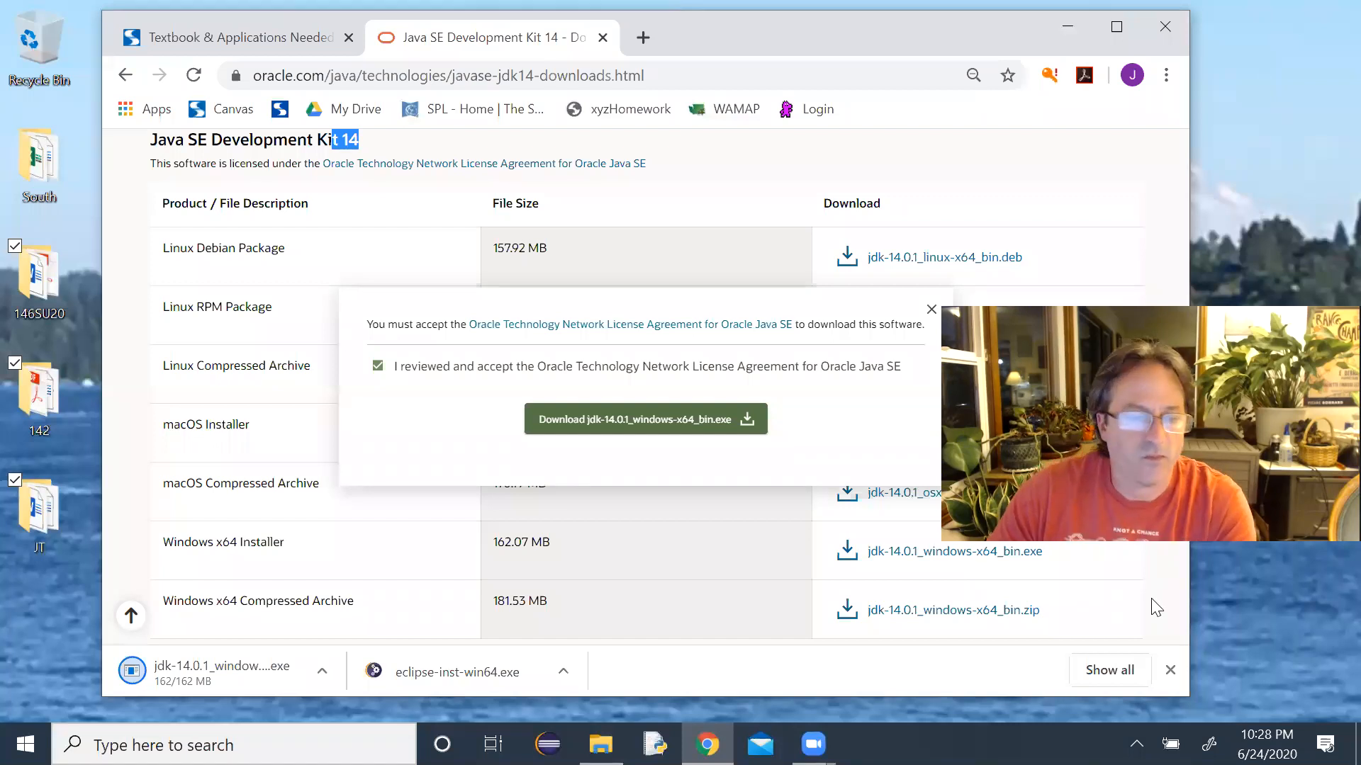
Run the downloaded JDK installer and start installing Java SE Development Kit 14.0.1 in the default folder C:\Program Files\Java\jdk-14.0.1\
{"action": "left_click", "coordinate": [324, 672]}
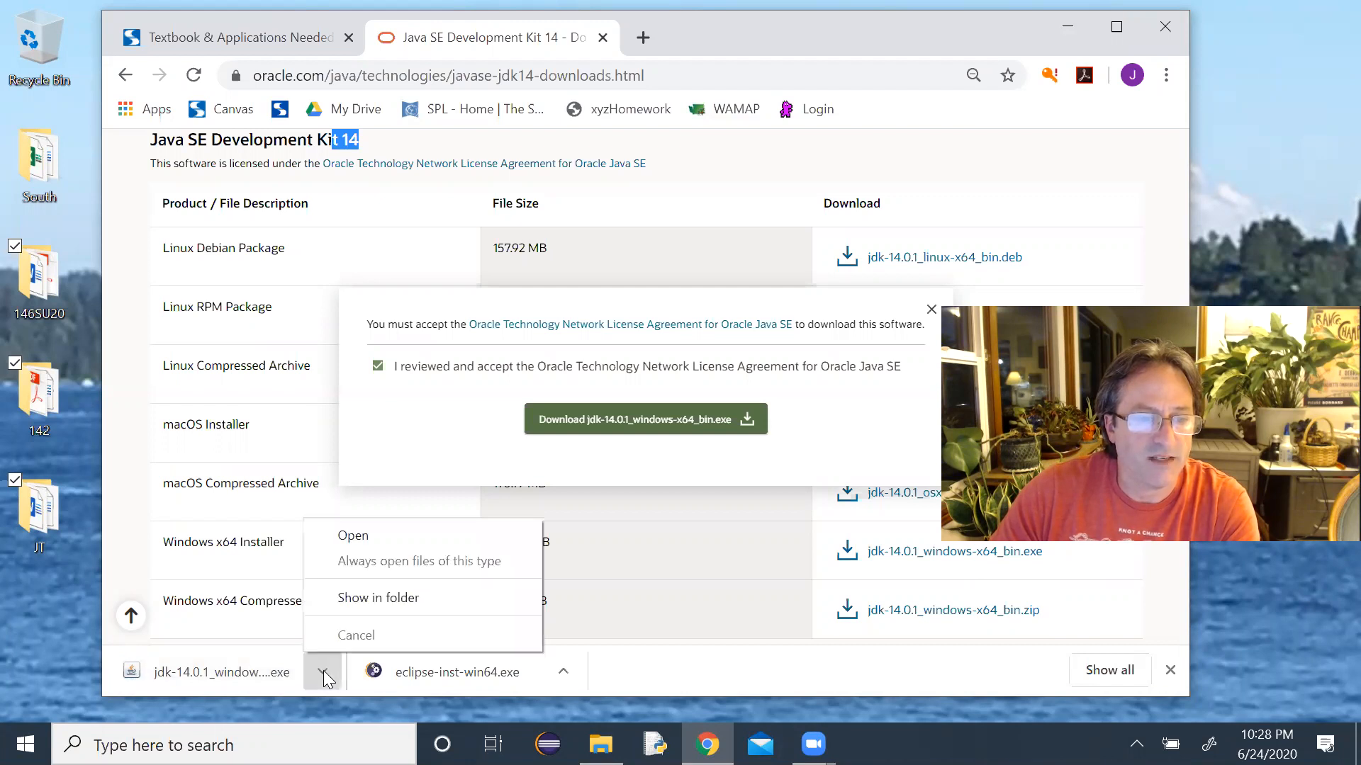
{"action": "left_click", "coordinate": [335, 538]}
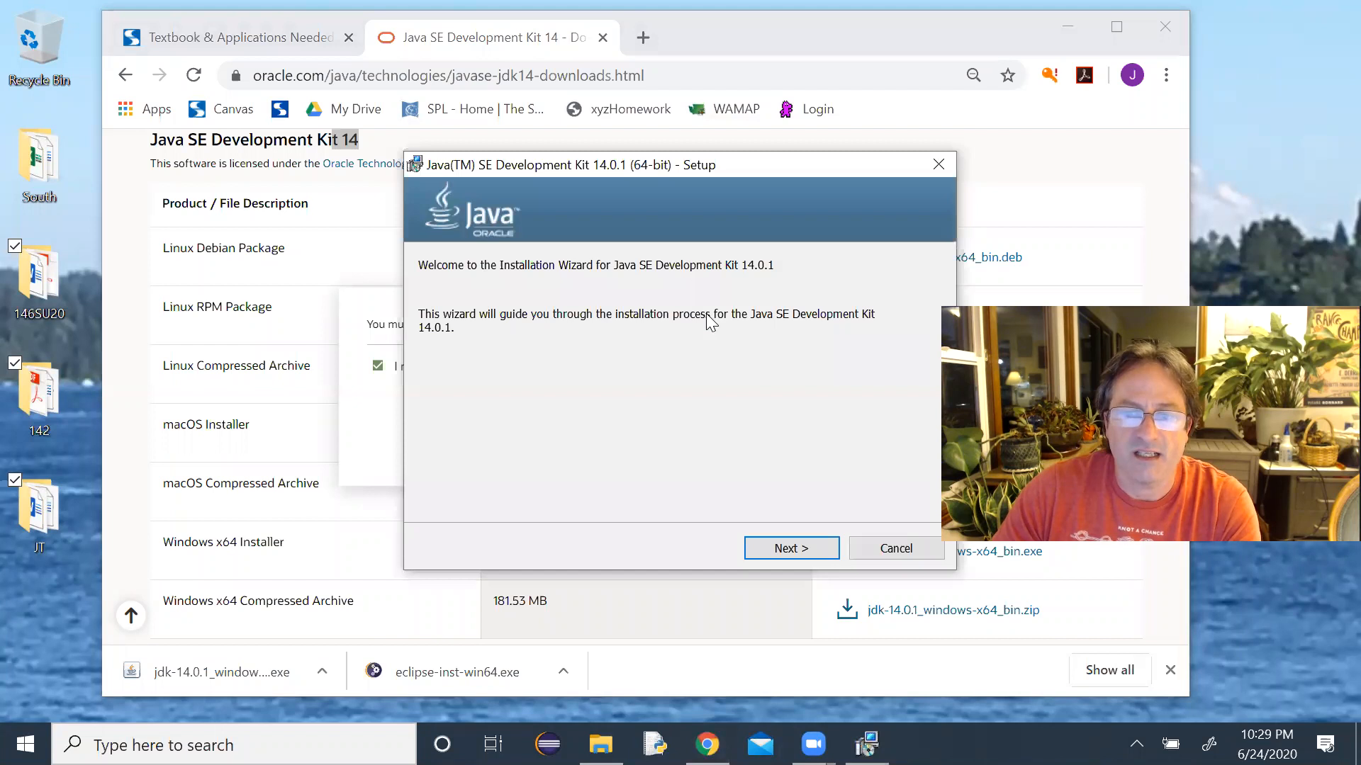
{"action": "left_click", "coordinate": [791, 549]}
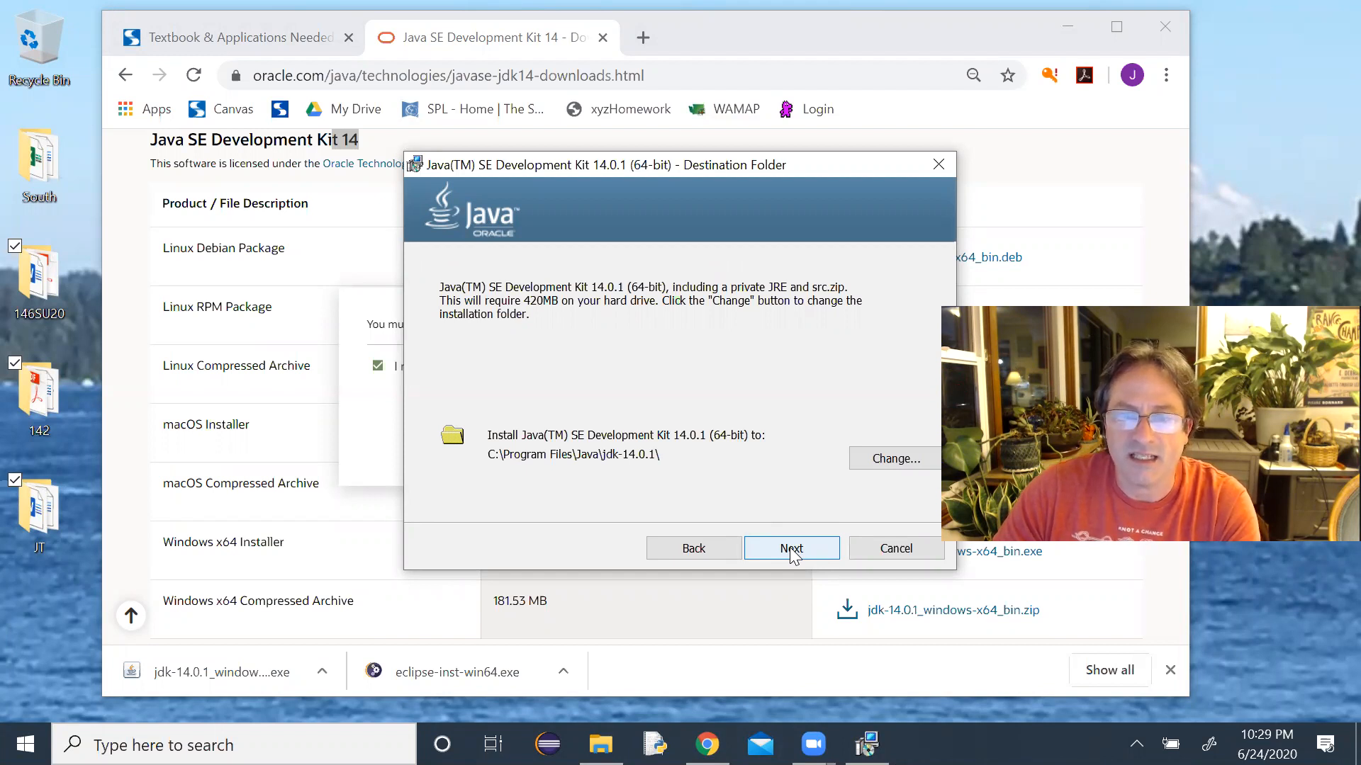
{"action": "left_click", "coordinate": [791, 549]}
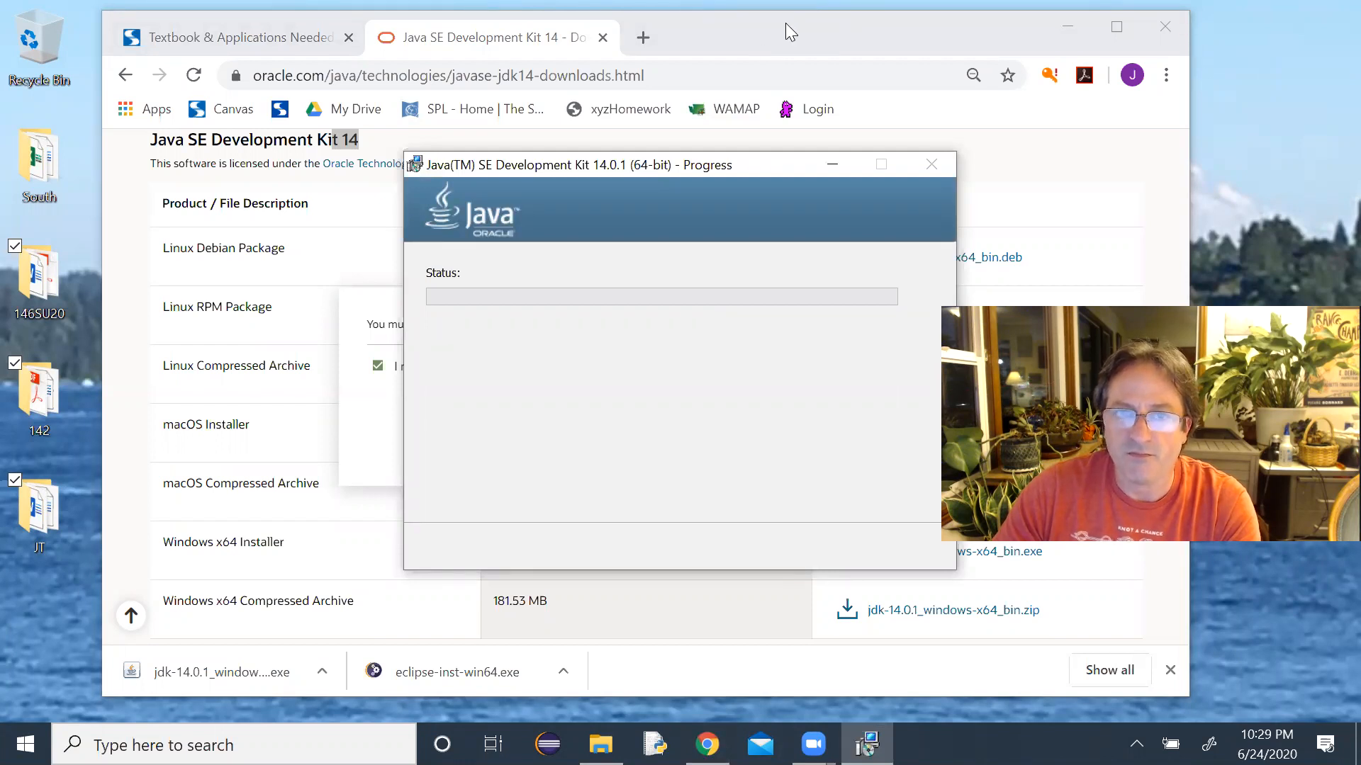
Return to the course's applications page and follow its link to the Eclipse IDE for Java Developers
{"action": "left_click", "coordinate": [262, 44]}
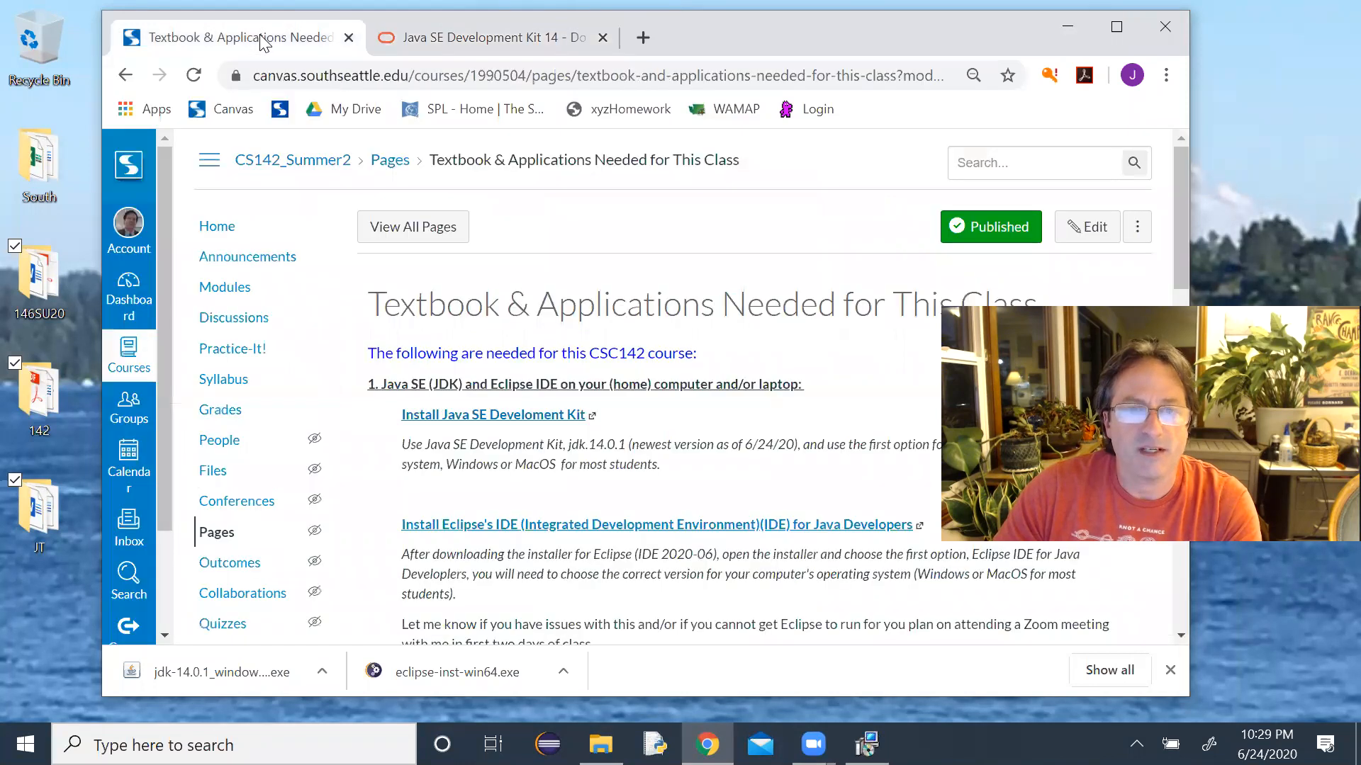
{"action": "scroll", "coordinate": [666, 439], "scroll_direction": "down", "scroll_amount": 1}
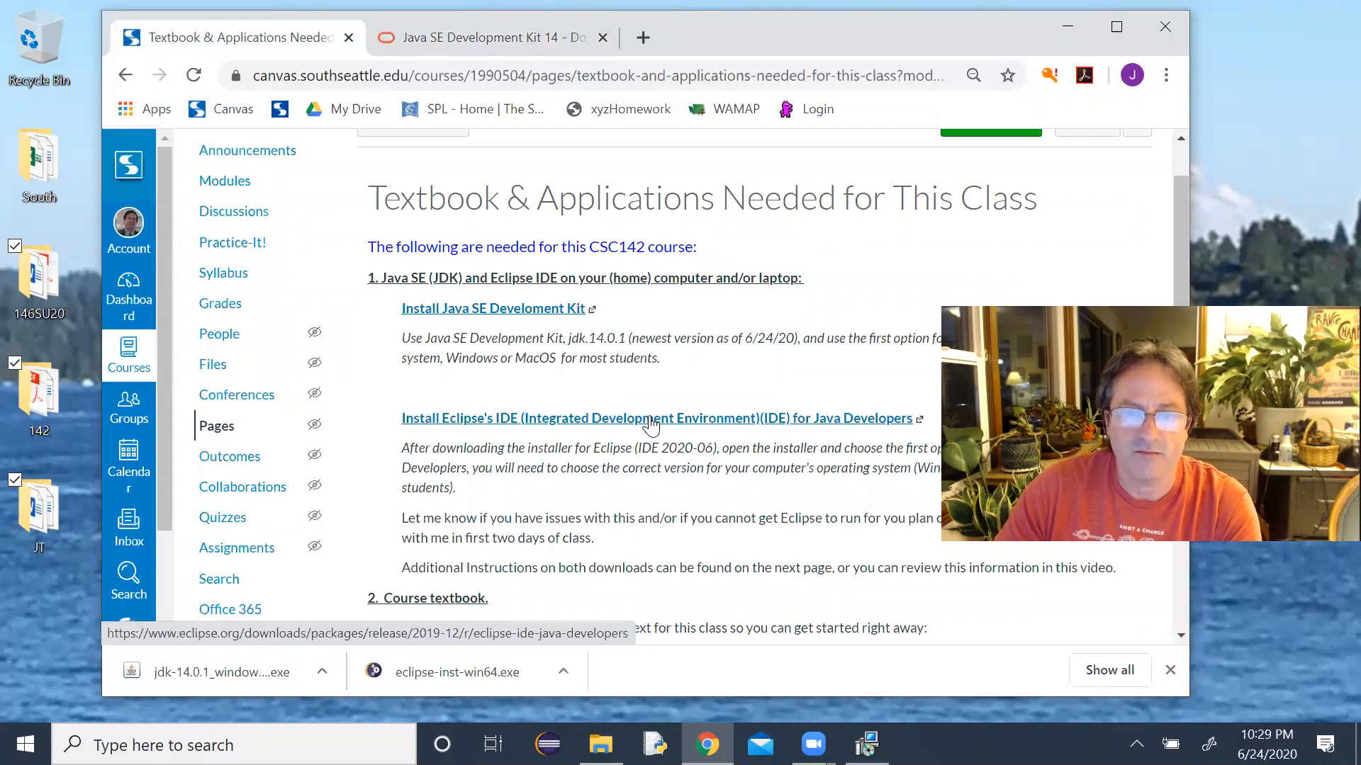
{"action": "left_click", "coordinate": [649, 420]}
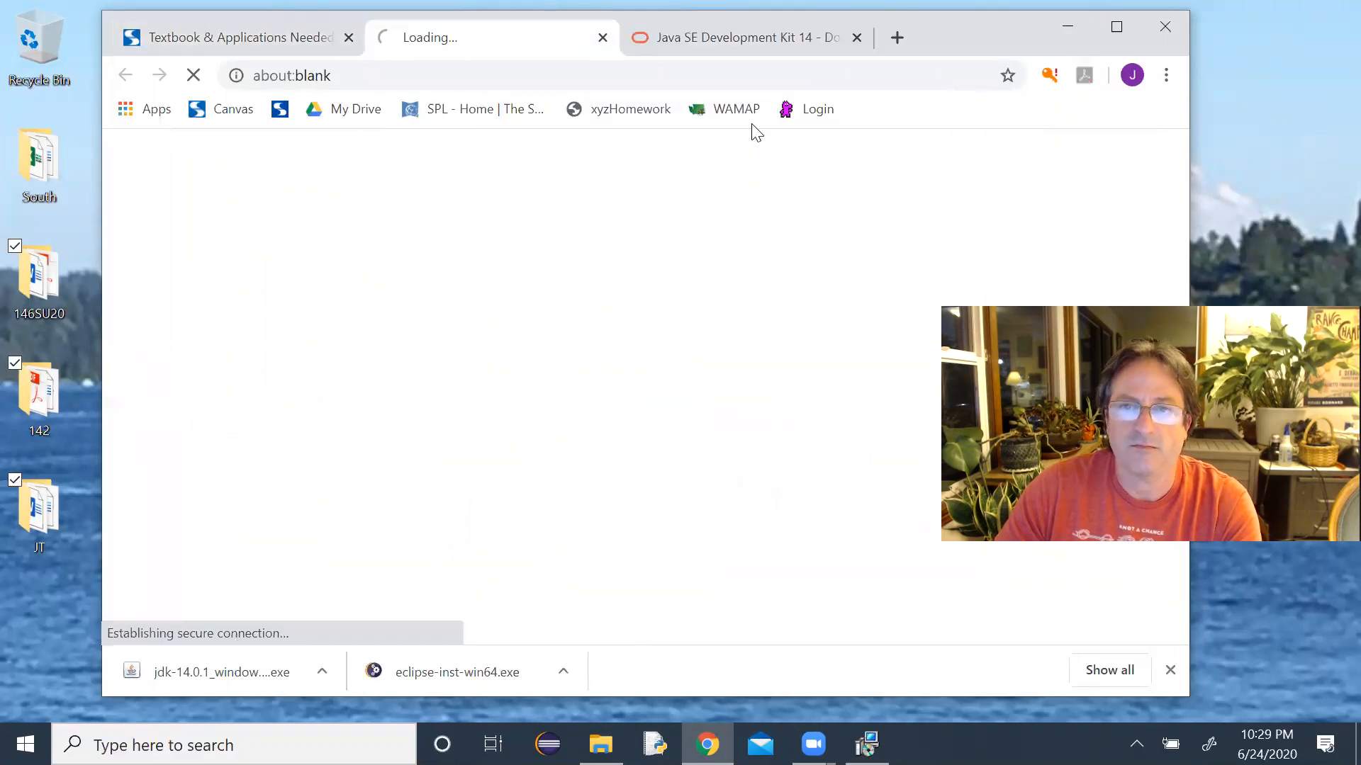
Move the browser window out of the way to check the JDK installation progress, and move it back
{"action": "left_click_drag", "start_coordinate": [942, 28], "coordinate": [921, 322]}
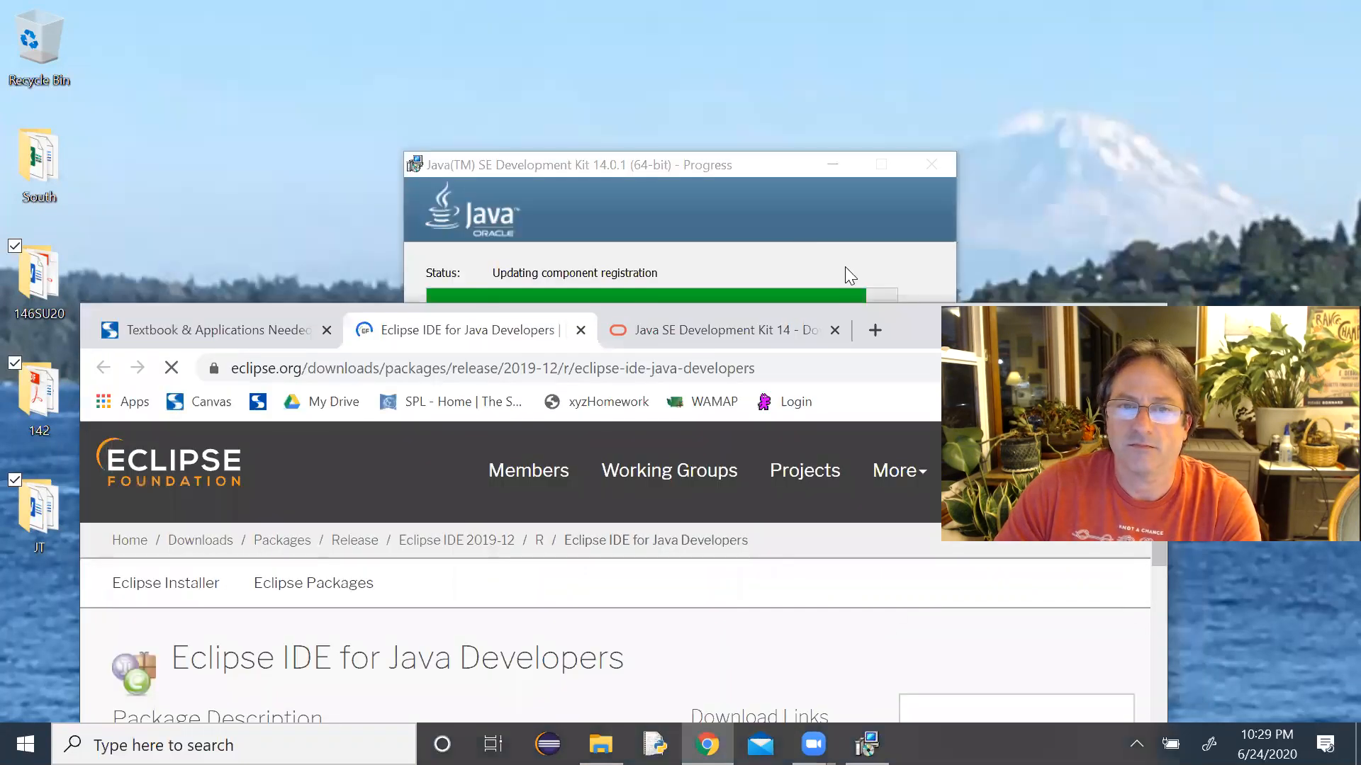
{"action": "left_click", "coordinate": [795, 236]}
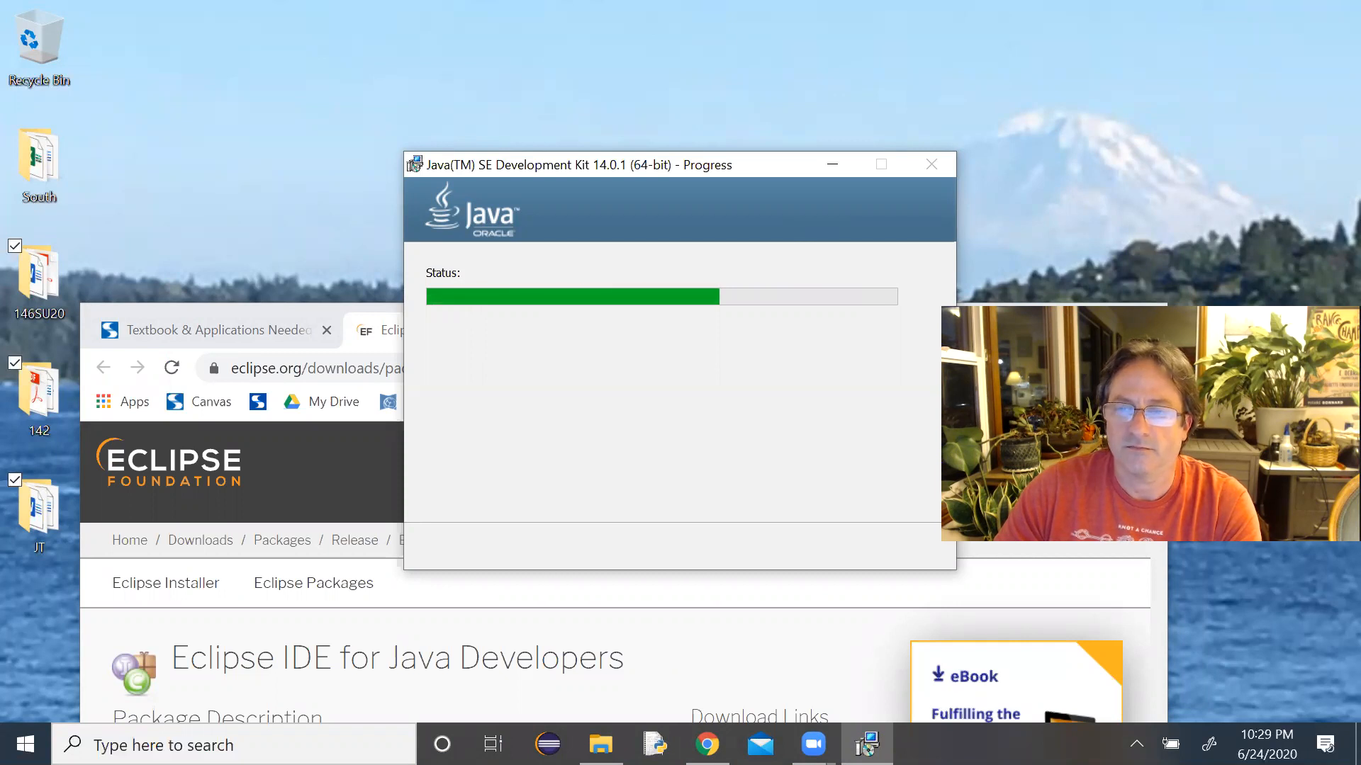
{"action": "left_click", "coordinate": [978, 331]}
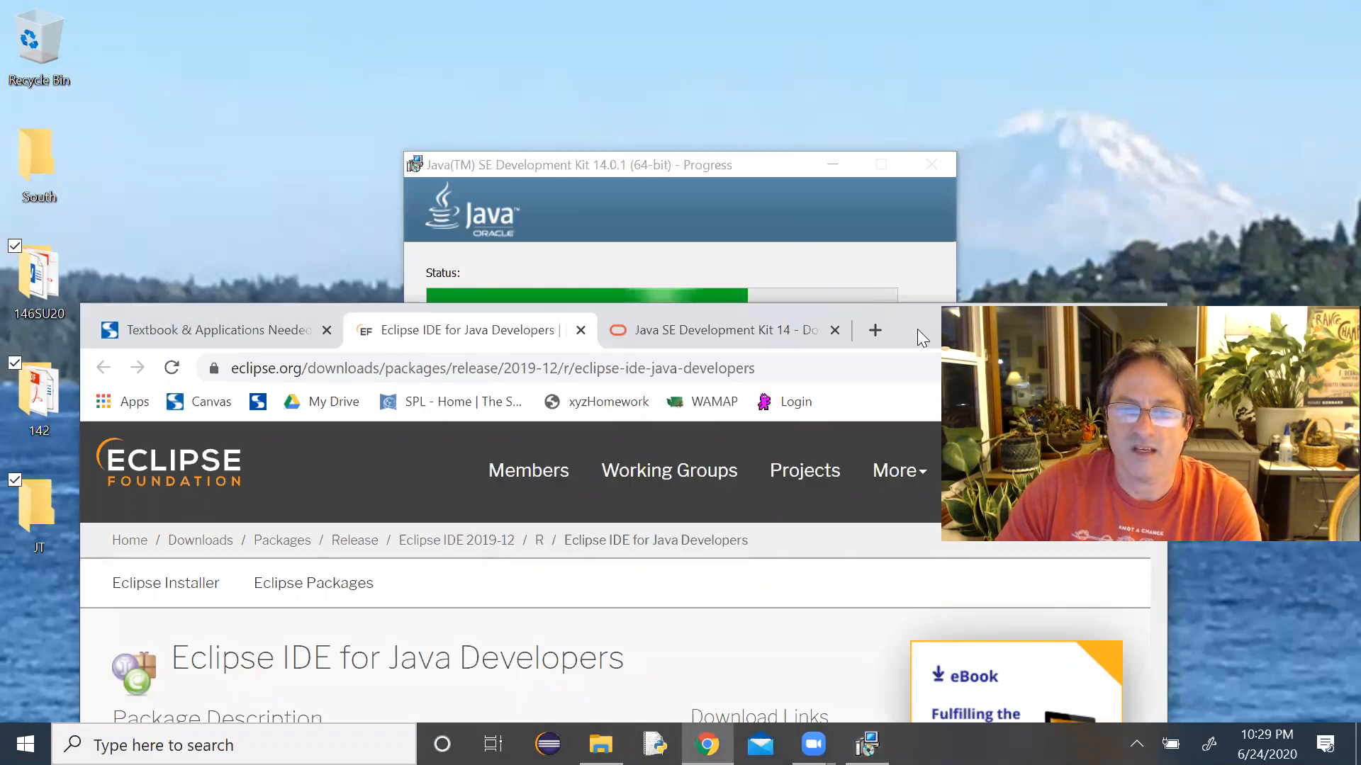
{"action": "left_click_drag", "start_coordinate": [917, 329], "coordinate": [883, 26]}
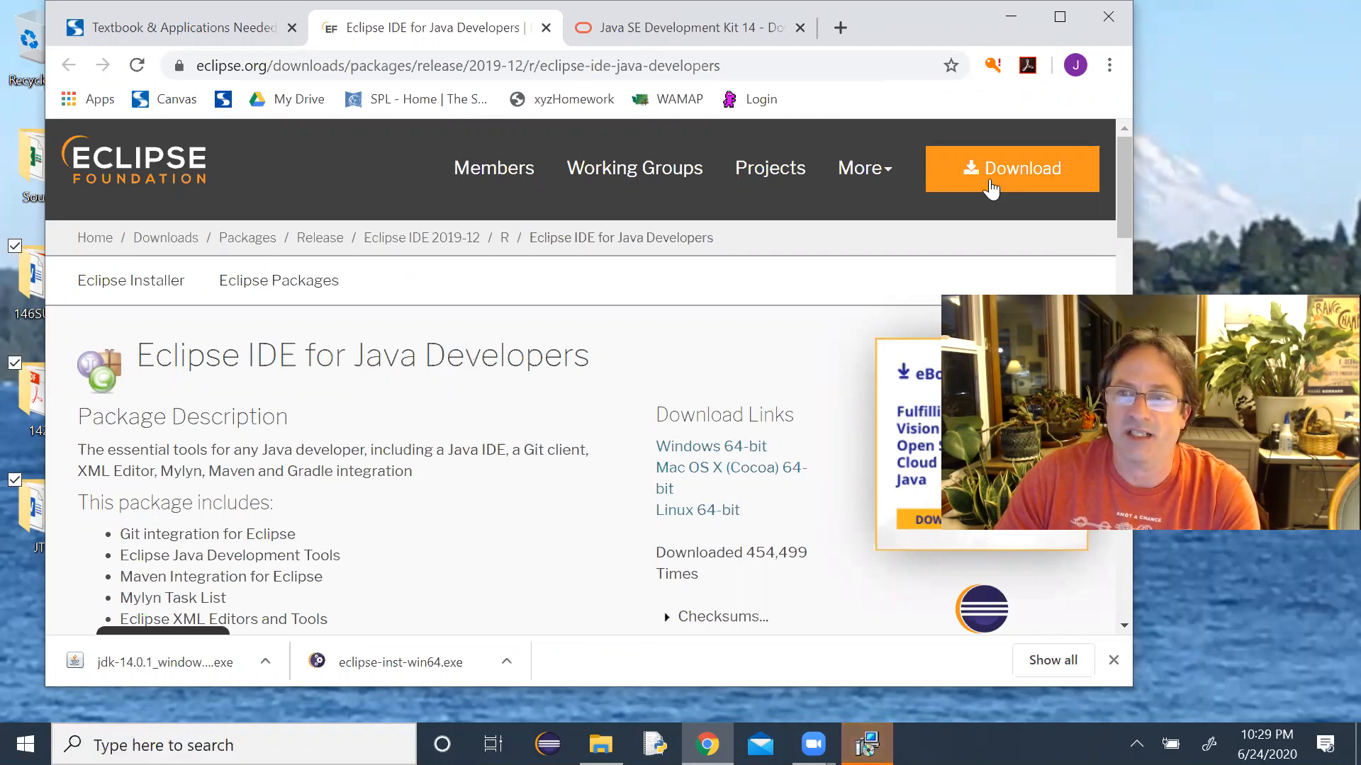
Find the Eclipse IDE 2020-06 offer on the package page and open its 64-bit download page
{"action": "scroll", "coordinate": [650, 423], "scroll_direction": "down", "scroll_amount": 4}
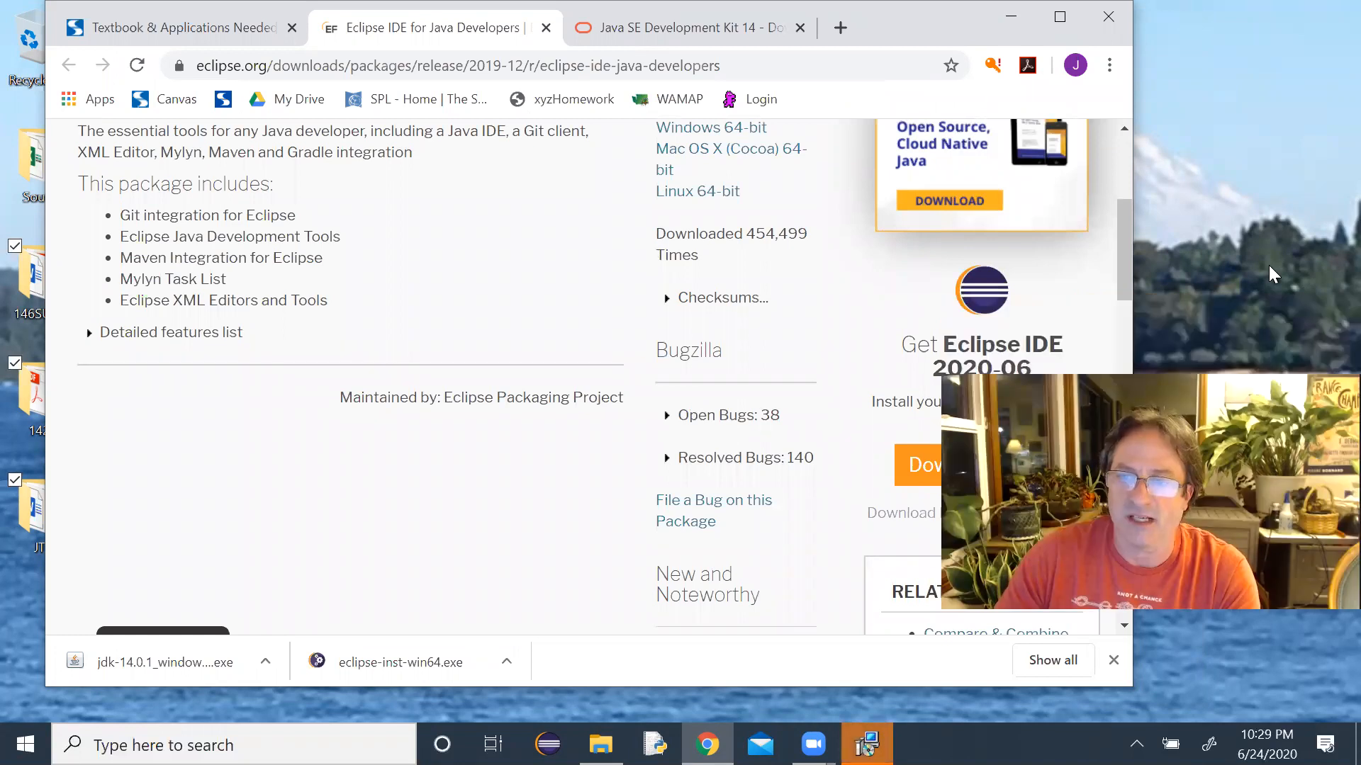
{"action": "scroll", "coordinate": [780, 361], "scroll_direction": "down", "scroll_amount": 10}
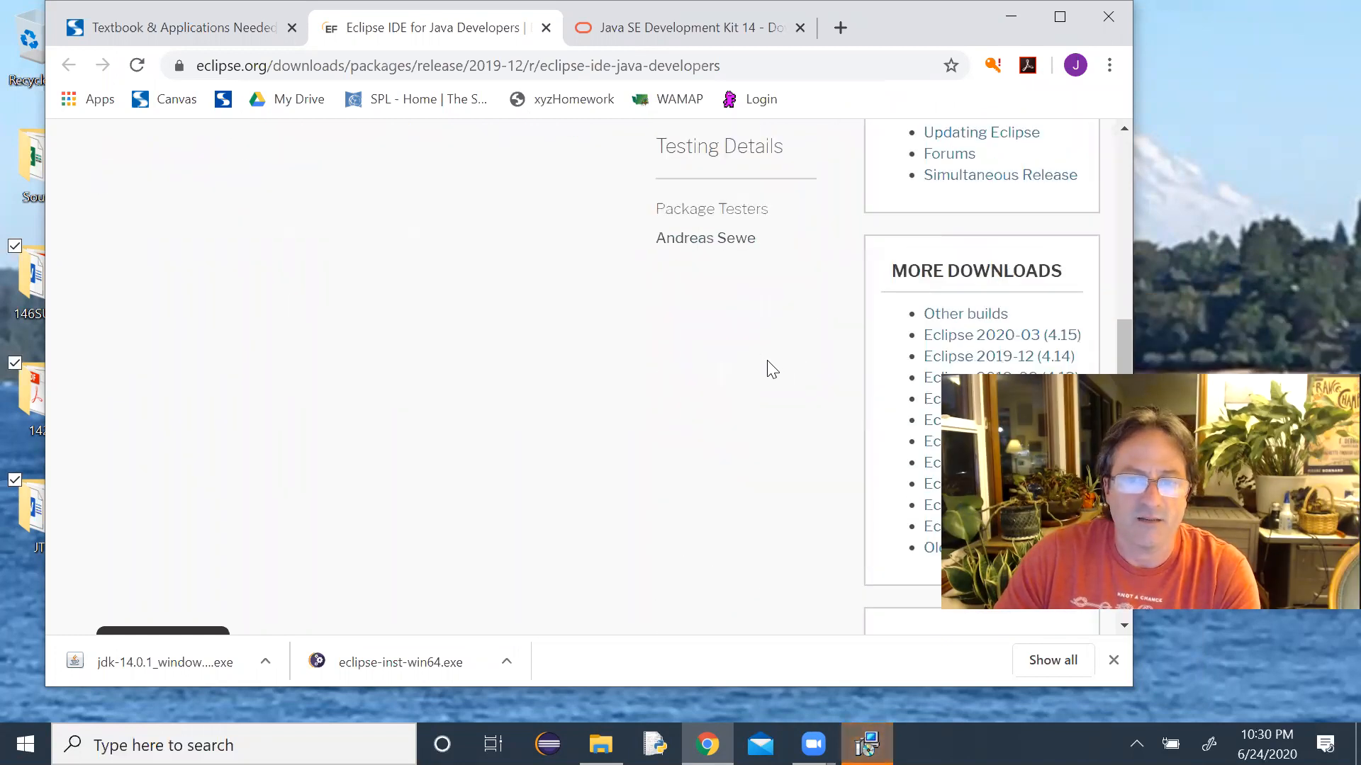
{"action": "scroll", "coordinate": [737, 411], "scroll_direction": "down", "scroll_amount": 5}
{"action": "scroll", "coordinate": [741, 395], "scroll_direction": "up", "scroll_amount": 10}
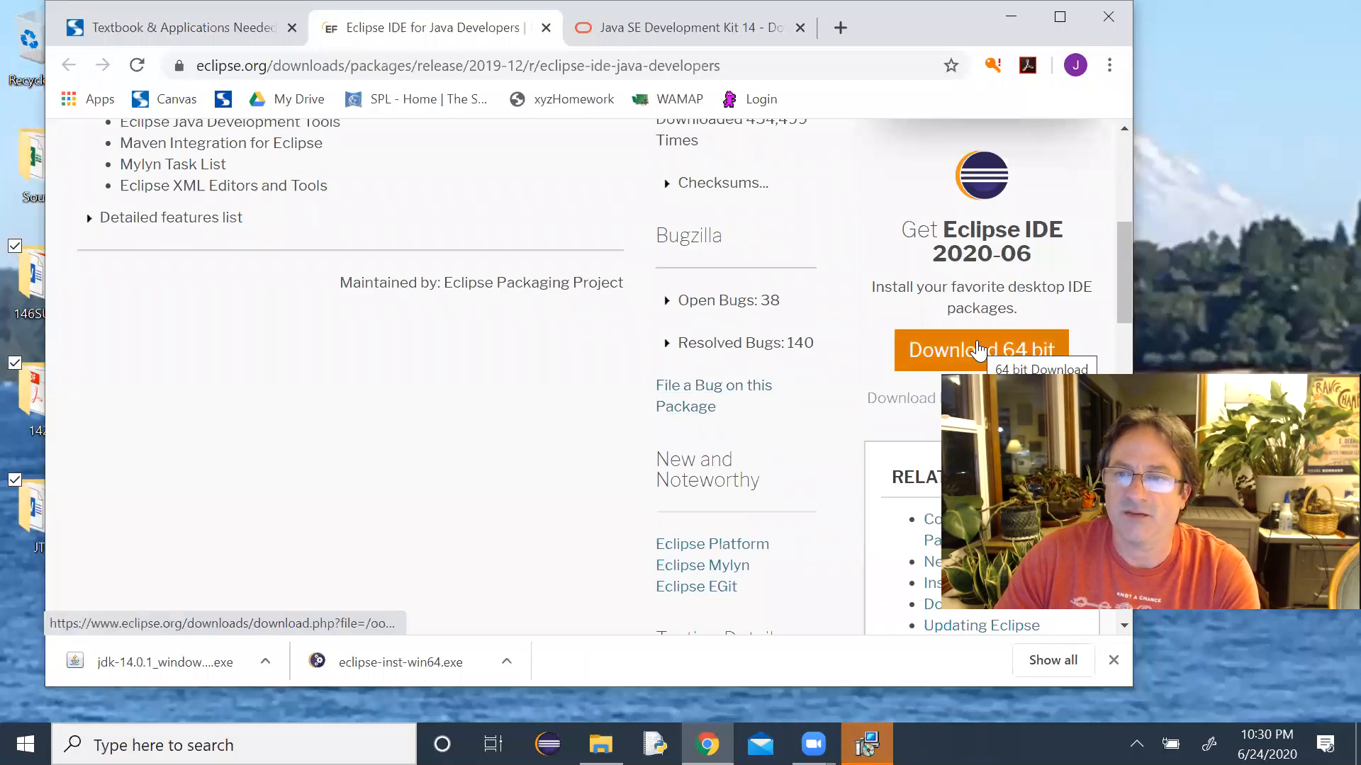
{"action": "left_click", "coordinate": [978, 351]}
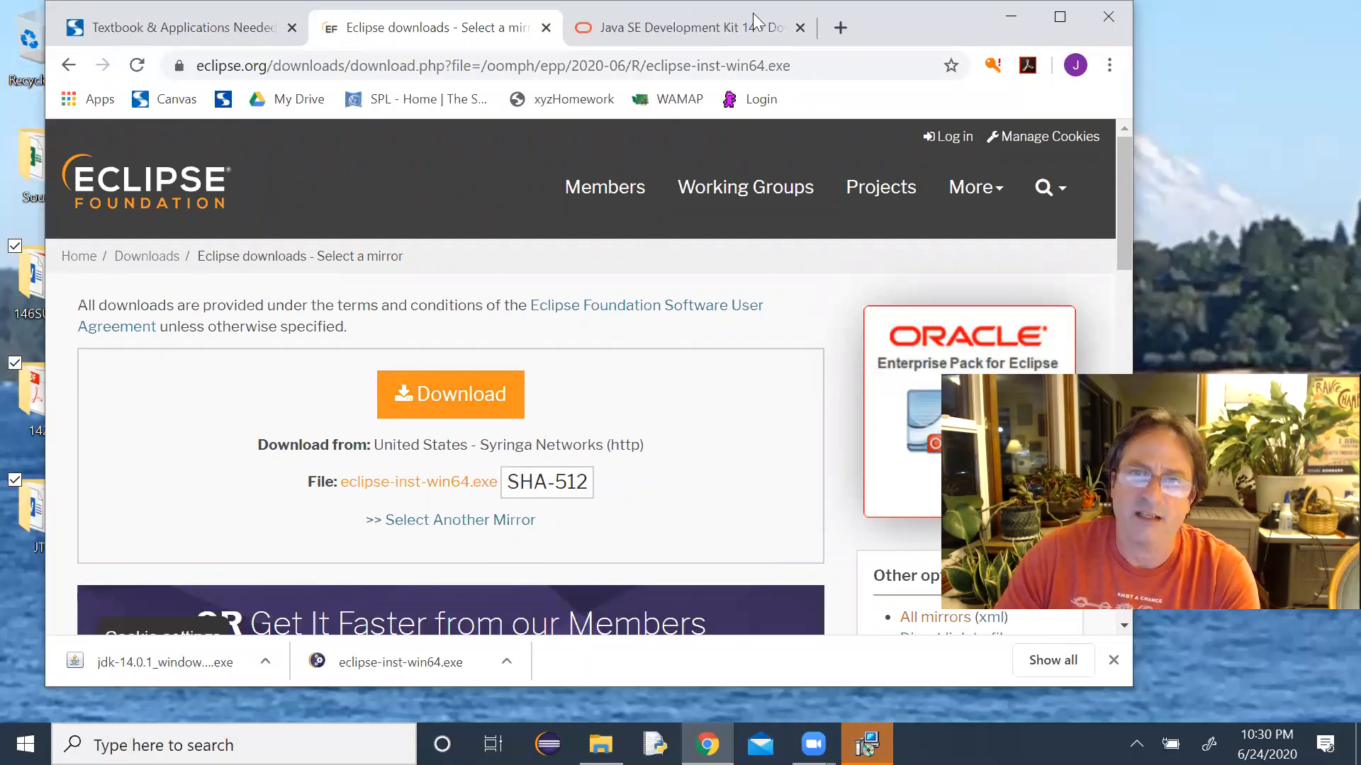
Launch the already downloaded Eclipse installer eclipse-inst-win64.exe from the browser's downloads
{"action": "left_click_drag", "start_coordinate": [918, 29], "coordinate": [920, 28]}
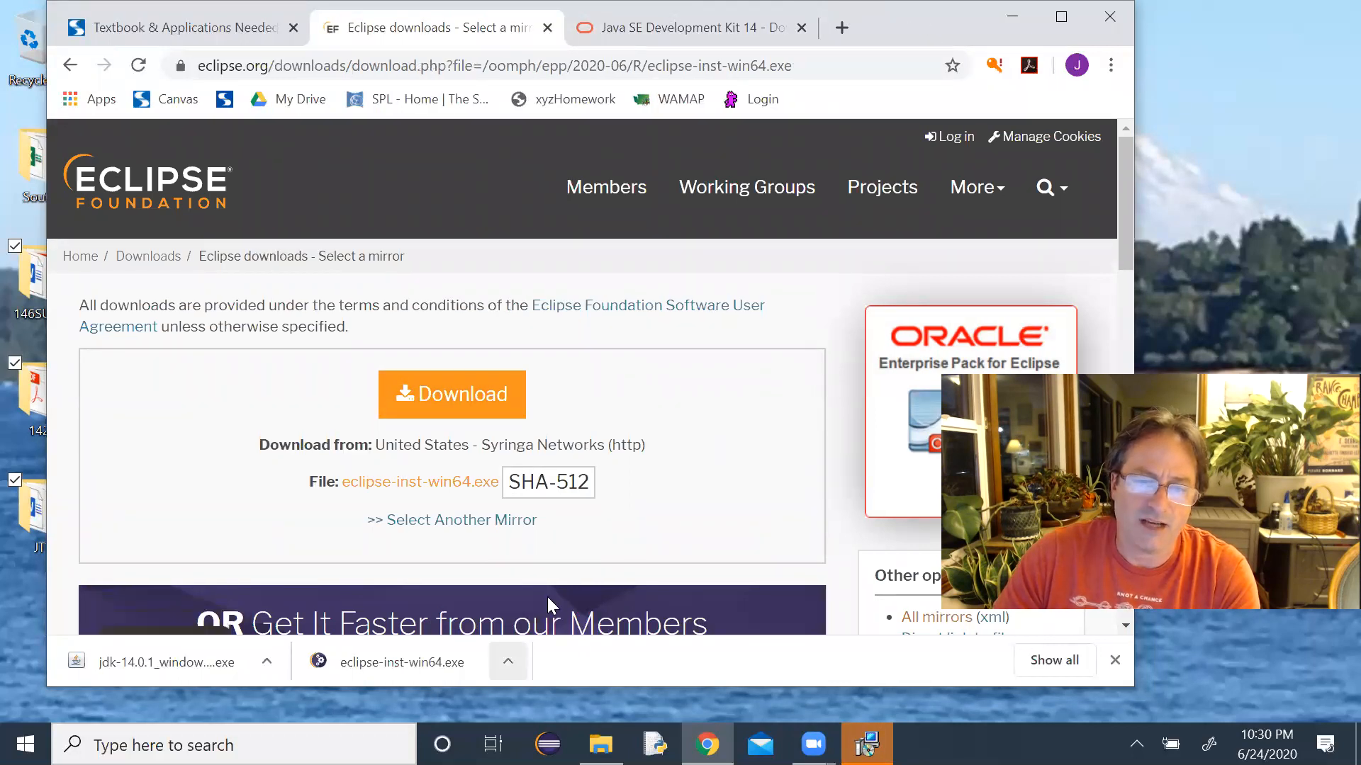
{"action": "left_click", "coordinate": [509, 661]}
{"action": "left_click", "coordinate": [528, 532]}
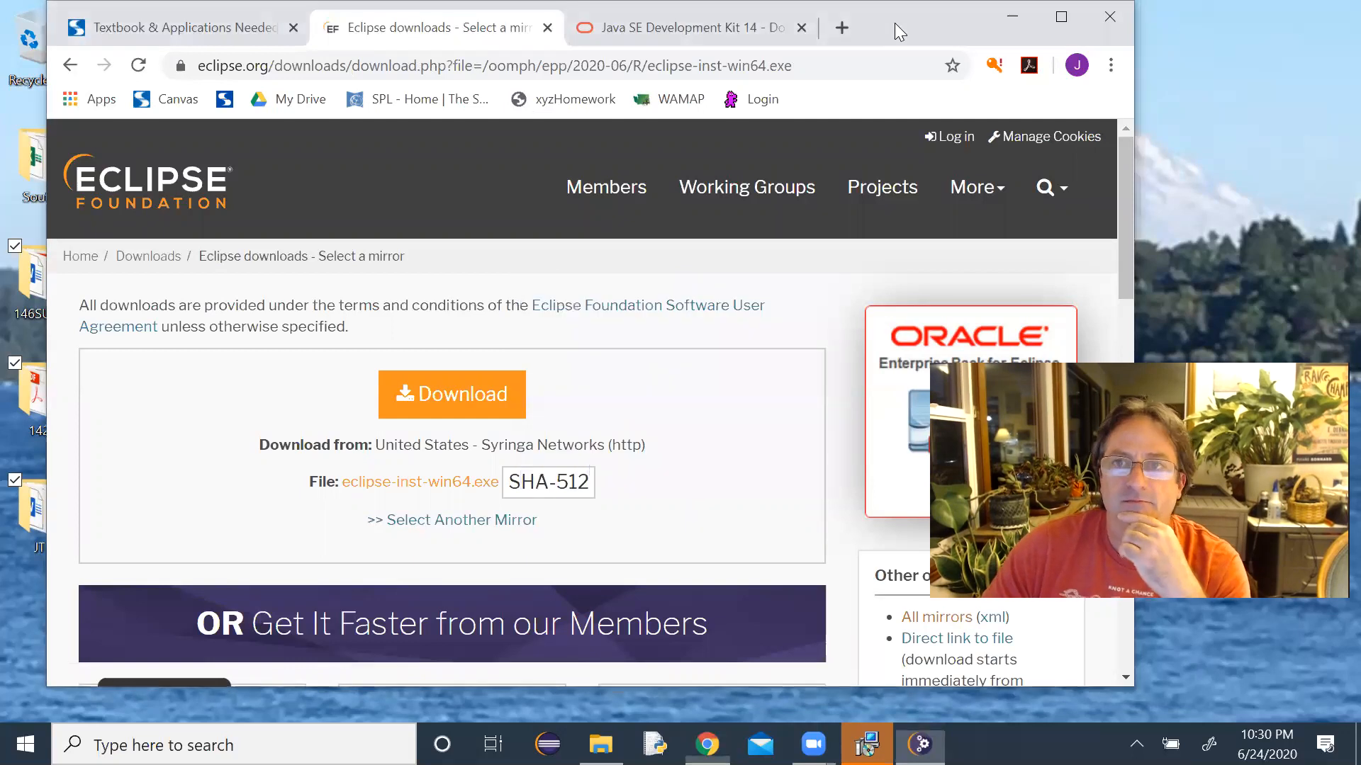
Uncover the finished Java SE Development Kit 14.0.1 installer by moving the windows aside, and close it
{"action": "left_click_drag", "start_coordinate": [894, 23], "coordinate": [901, 12]}
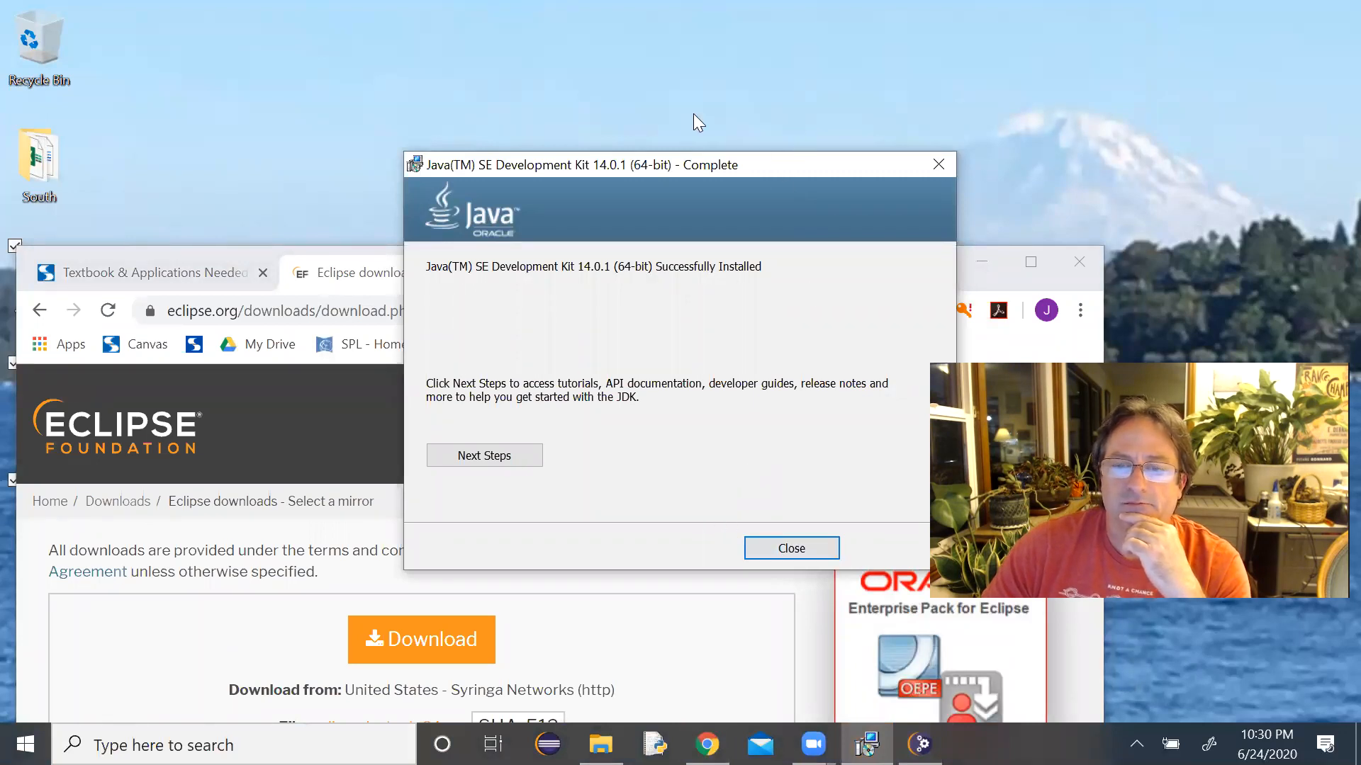
{"action": "left_click_drag", "start_coordinate": [779, 177], "coordinate": [671, 95]}
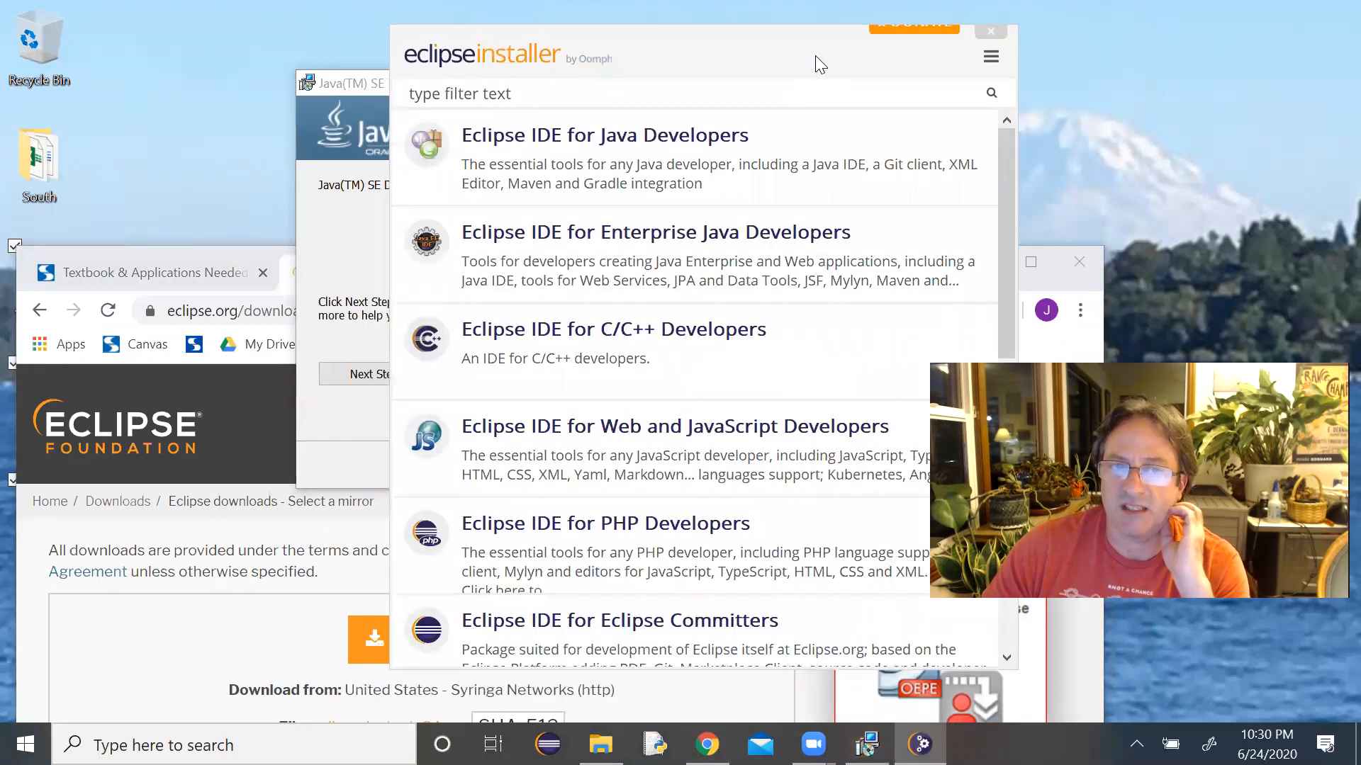
{"action": "left_click", "coordinate": [346, 239]}
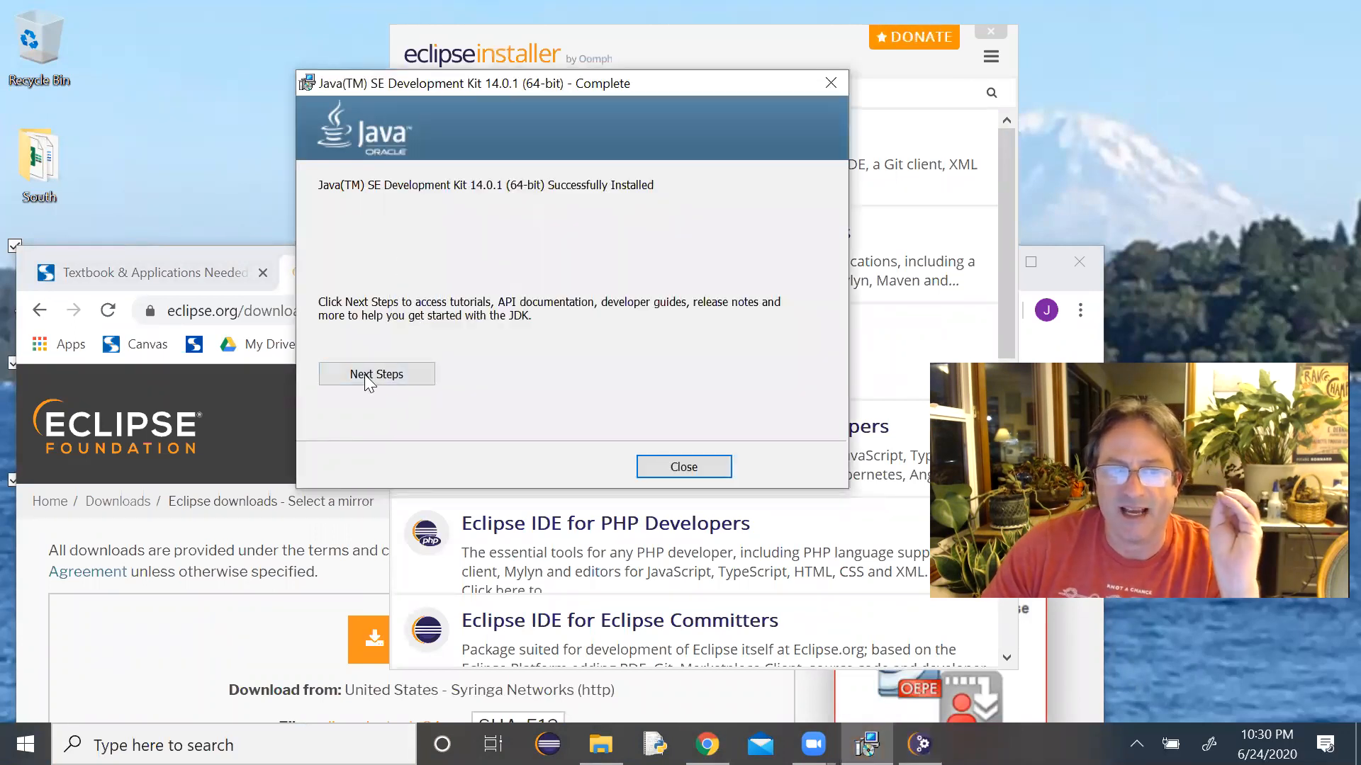
{"action": "left_click", "coordinate": [683, 470]}
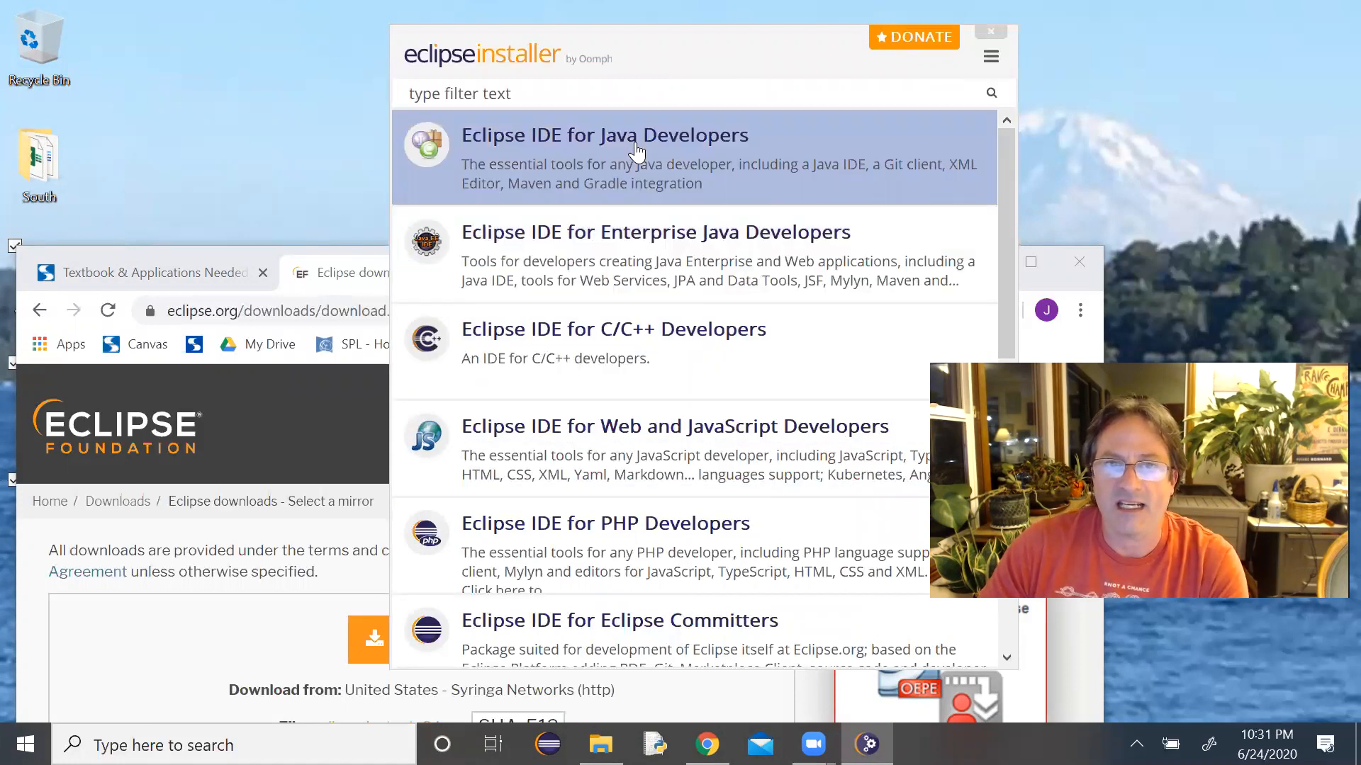
Choose the Eclipse IDE for Java Developers package and set its Java VM to C:\Program Files\Java\jdk-14.0.1
{"action": "left_click", "coordinate": [638, 143]}
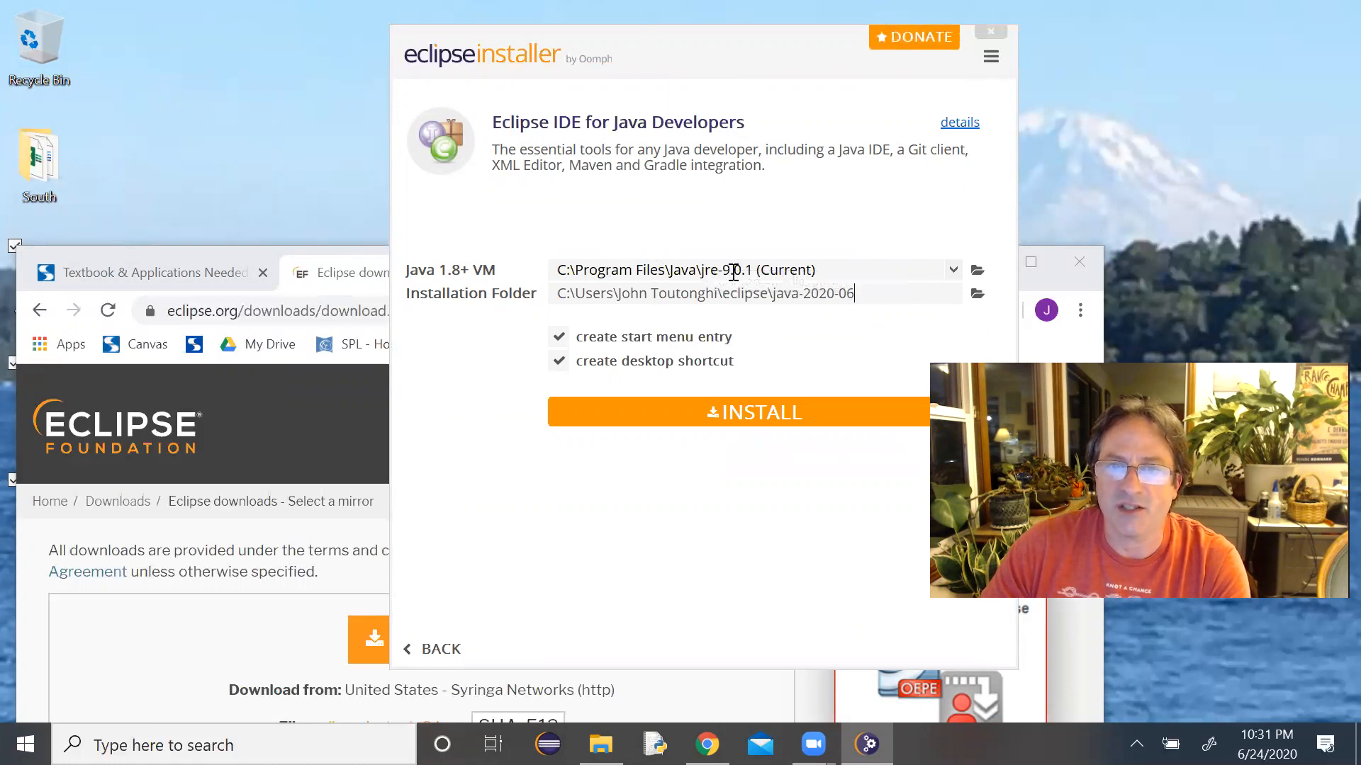
{"action": "left_click", "coordinate": [953, 270]}
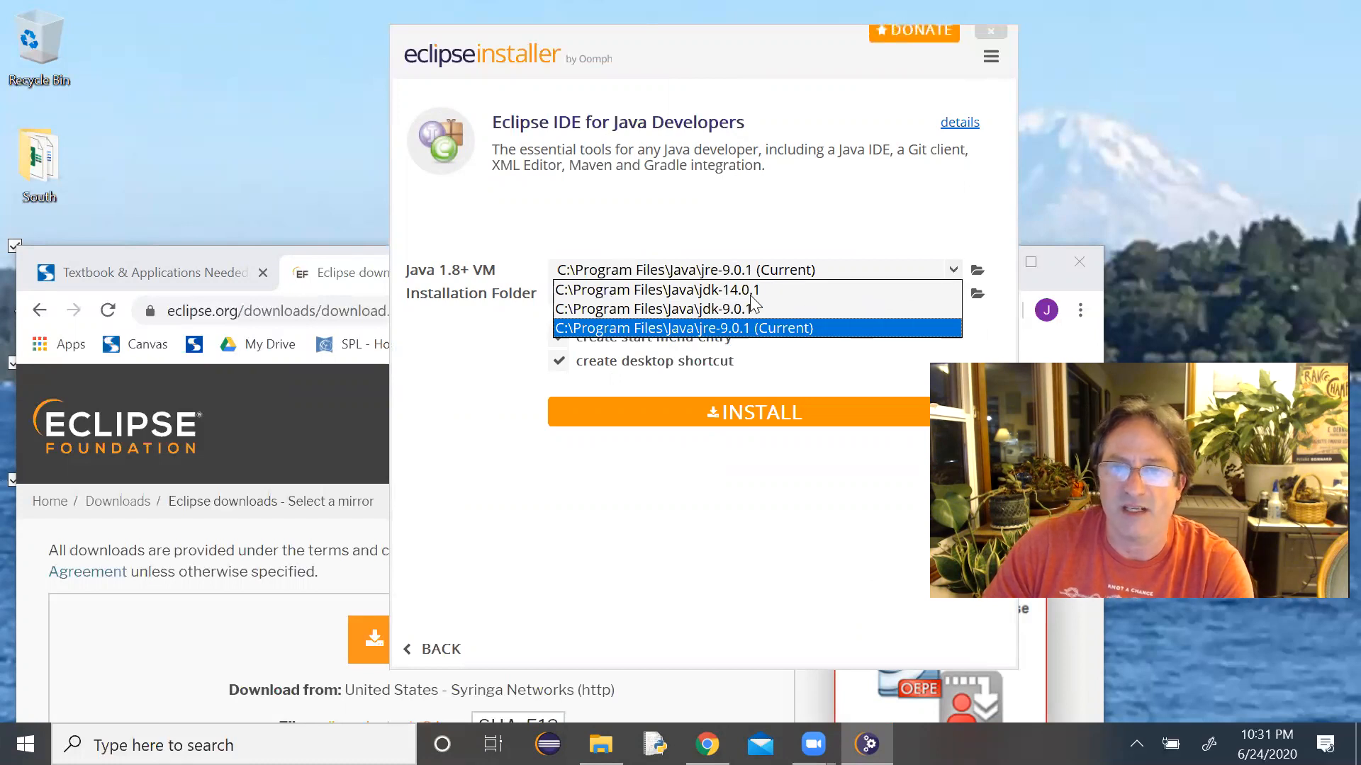
{"action": "left_click", "coordinate": [722, 291]}
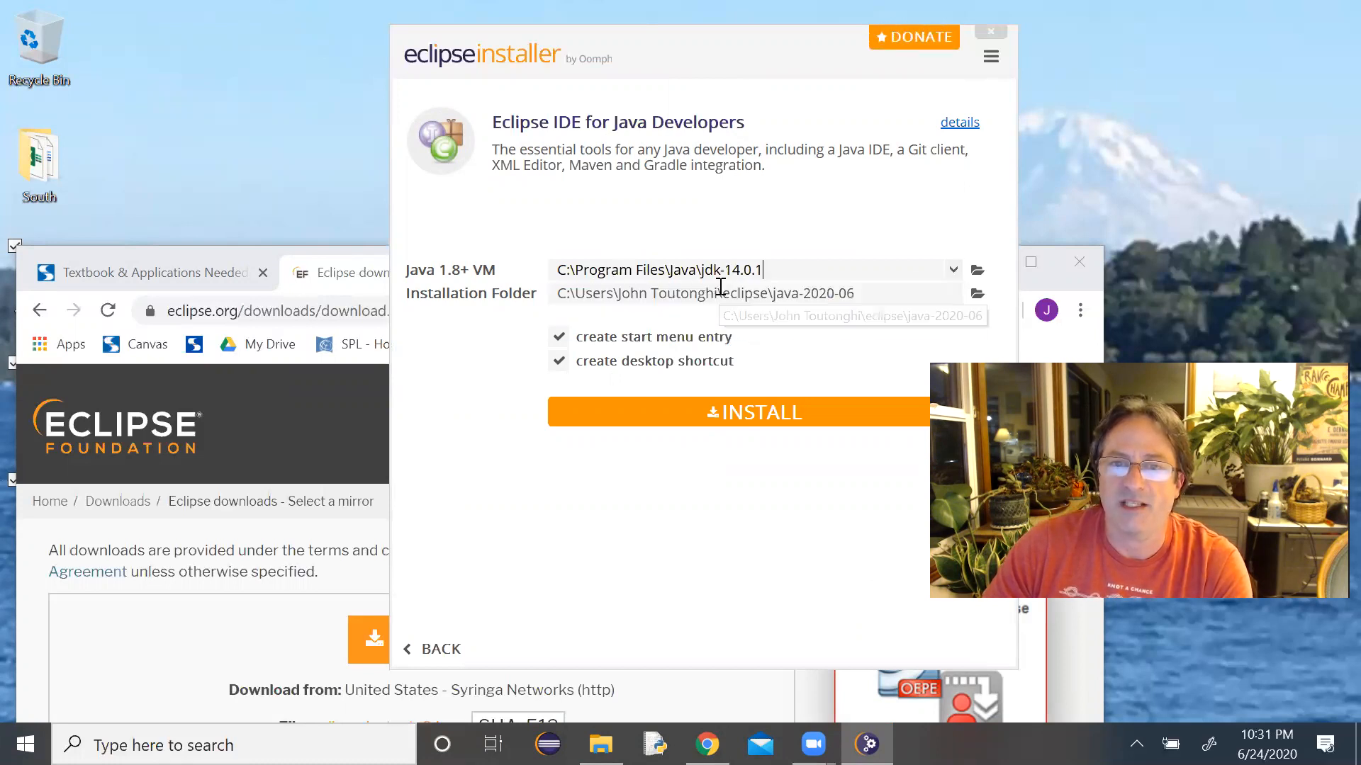
{"action": "left_click", "coordinate": [953, 273]}
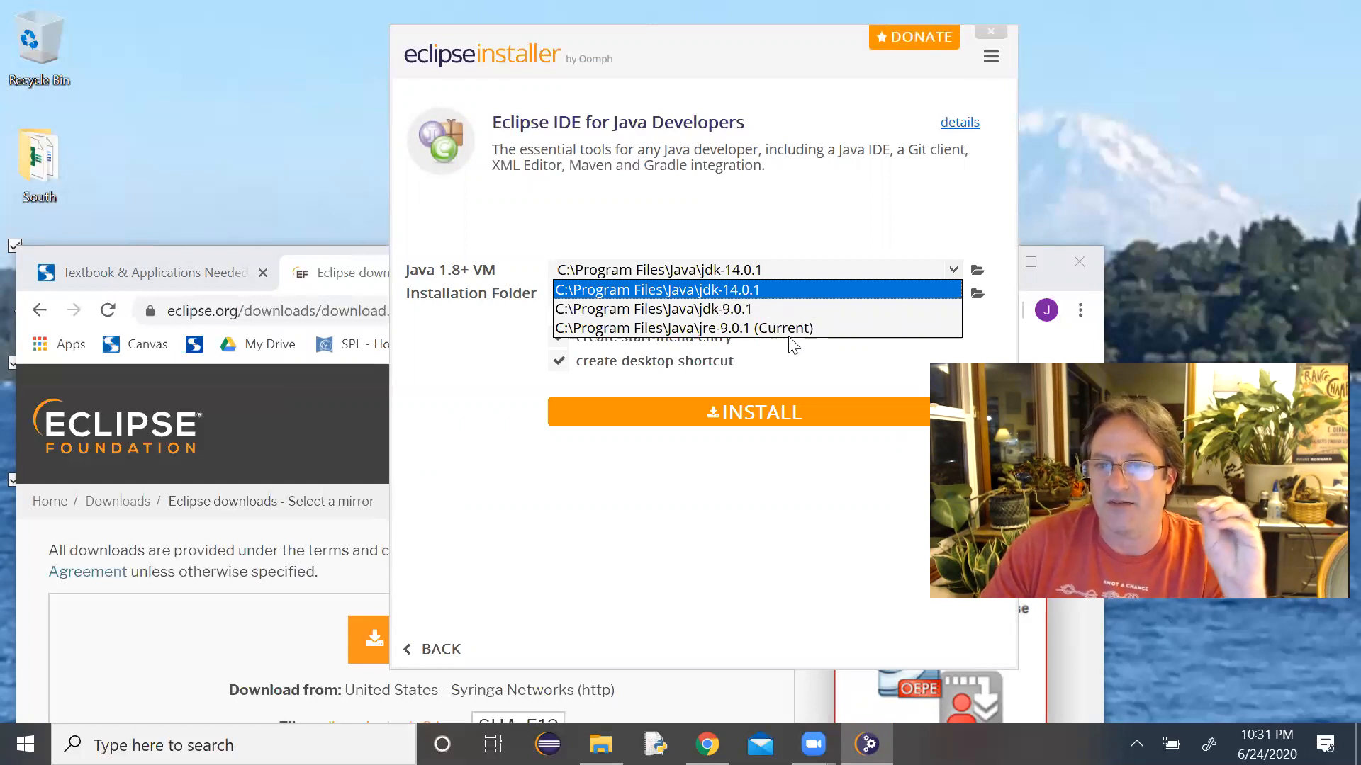
{"action": "left_click", "coordinate": [763, 292]}
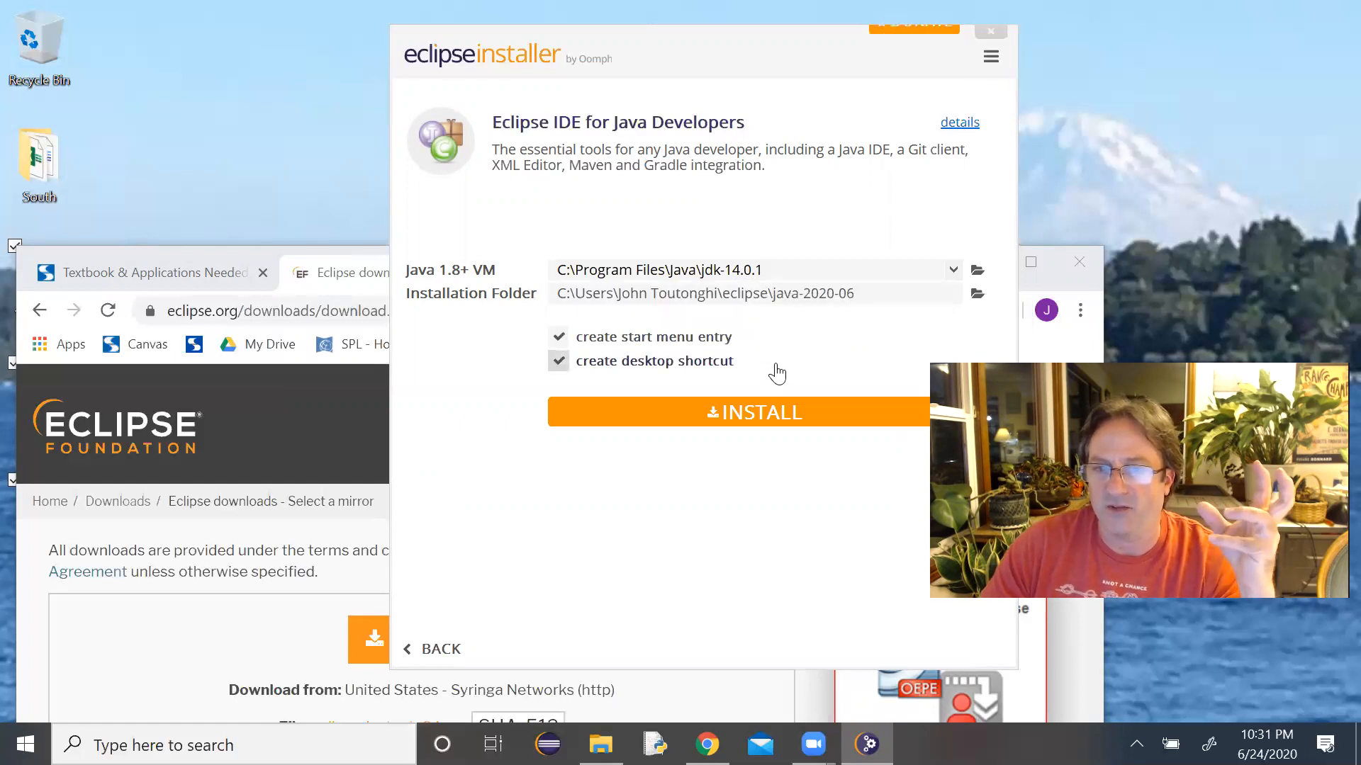
Start installing the Eclipse package and accept the Eclipse Foundation Software User Agreement
{"action": "left_click", "coordinate": [757, 415]}
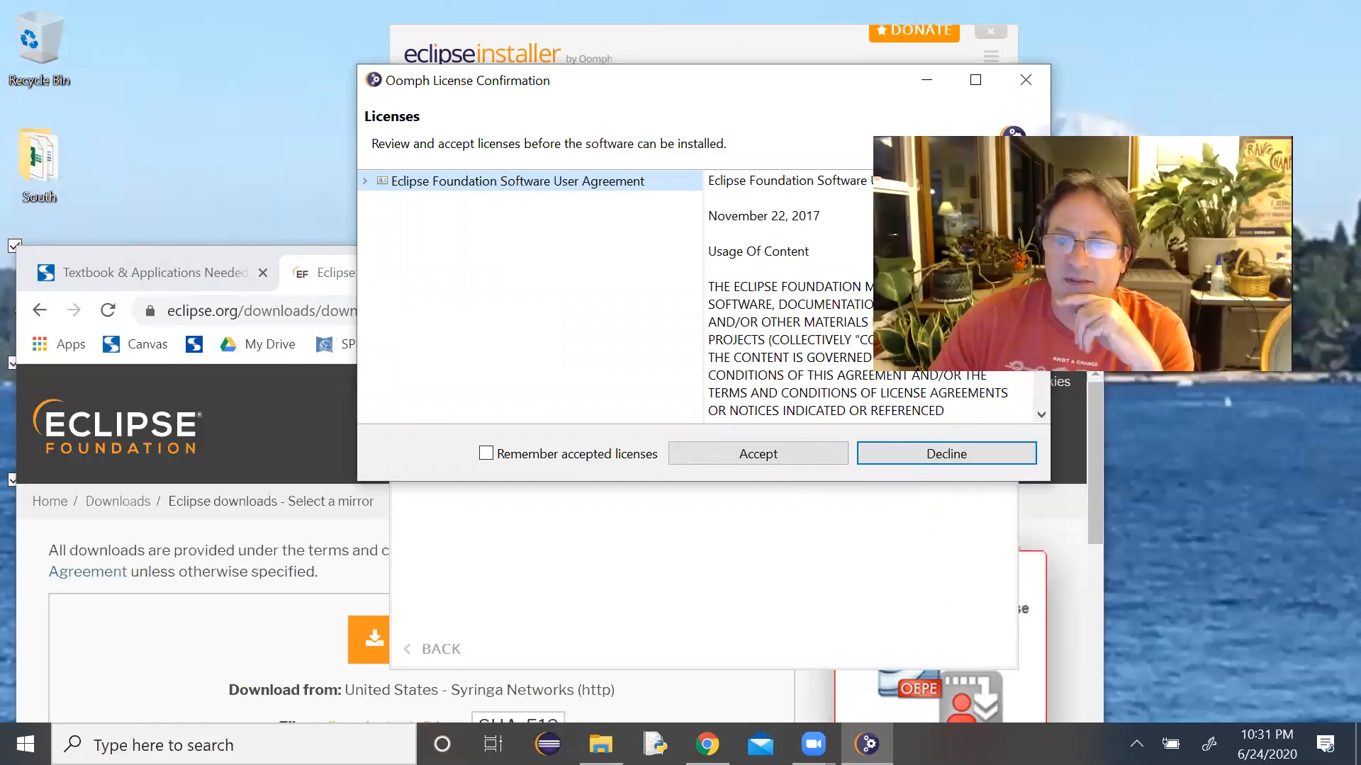
{"action": "left_click", "coordinate": [486, 453]}
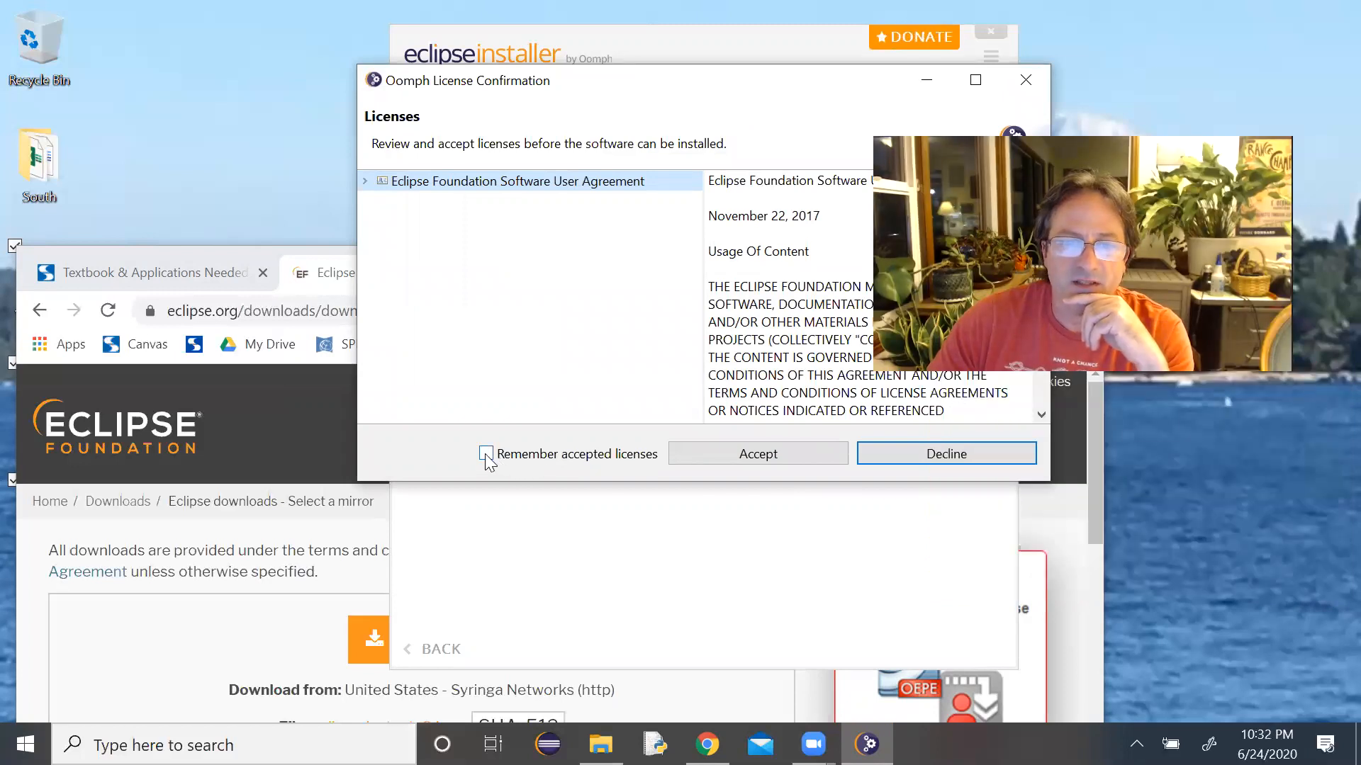
{"action": "left_click", "coordinate": [734, 454]}
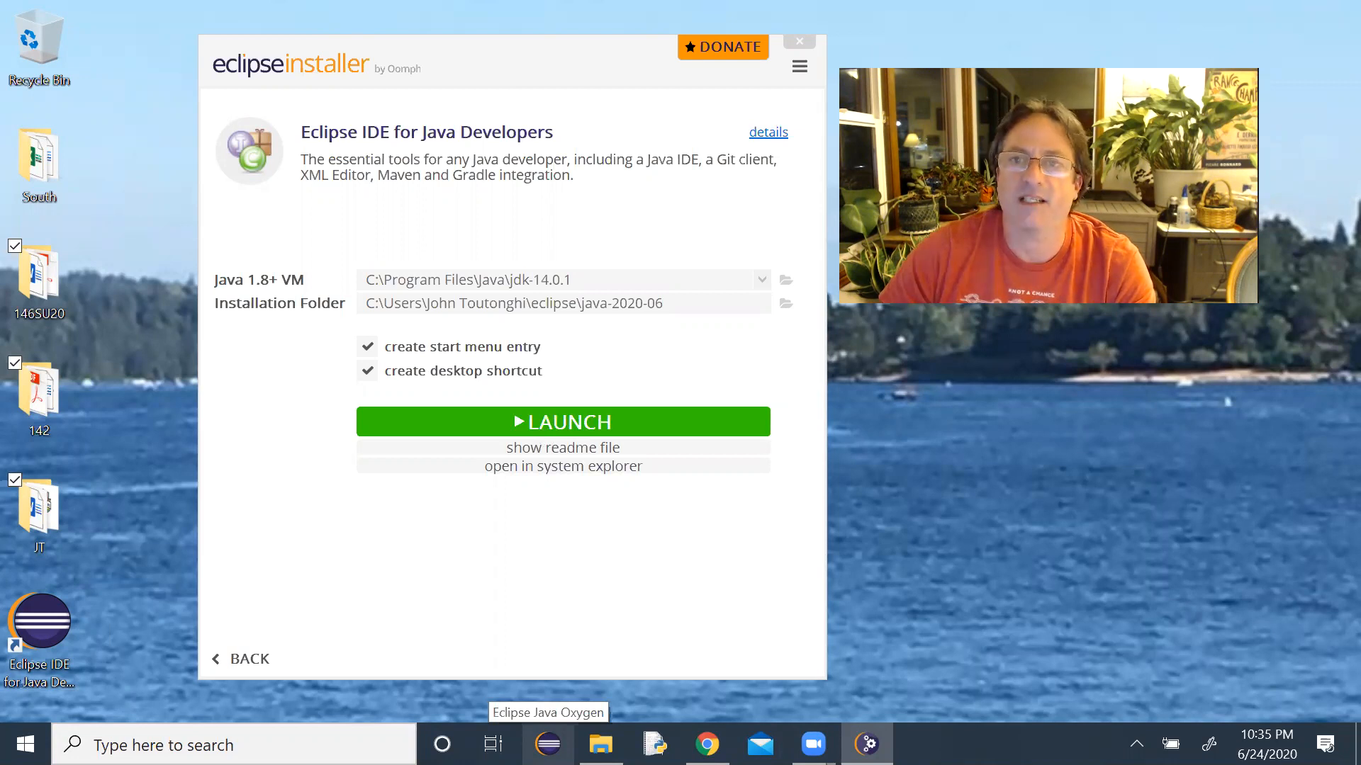
Exit the installer while launching the installed Eclipse IDE, and move the workspace dialog aside so it is fully accessible
{"action": "left_click", "coordinate": [799, 44]}
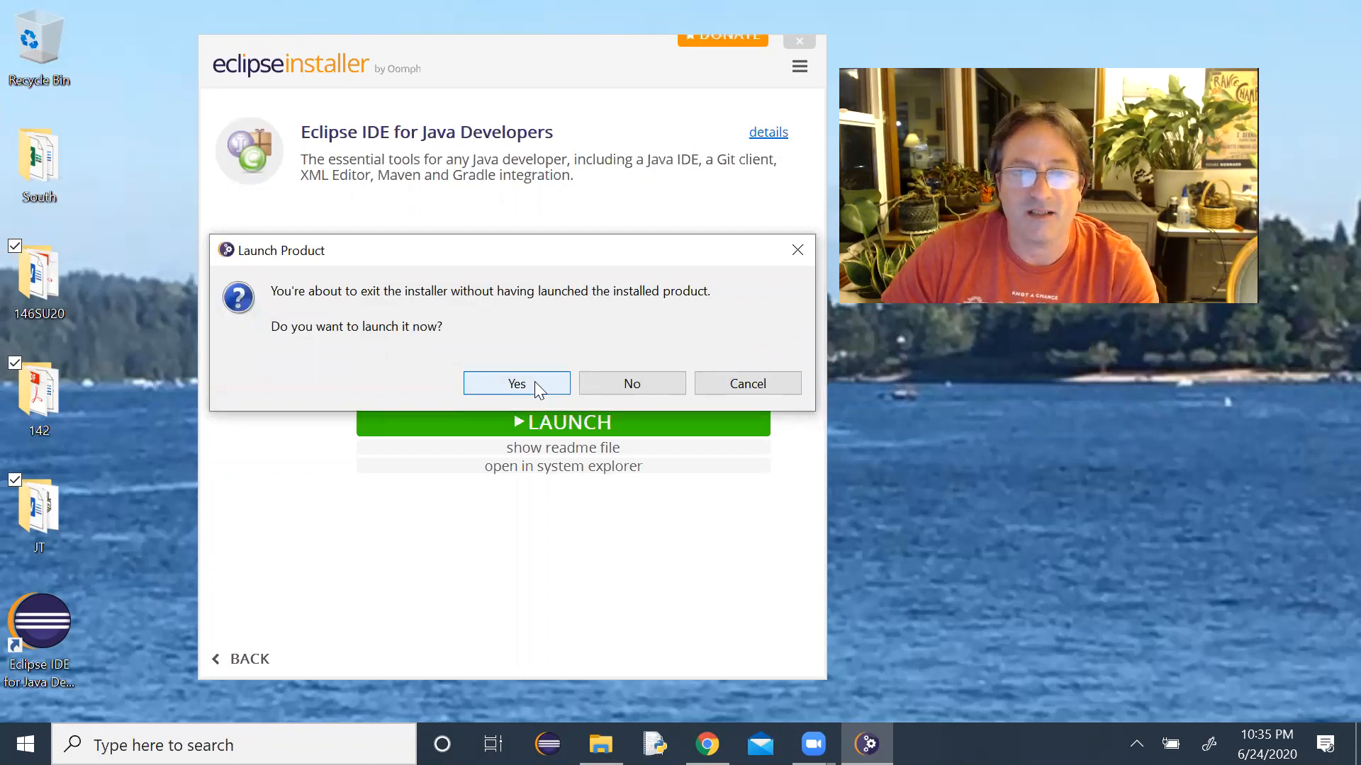
{"action": "left_click", "coordinate": [507, 383]}
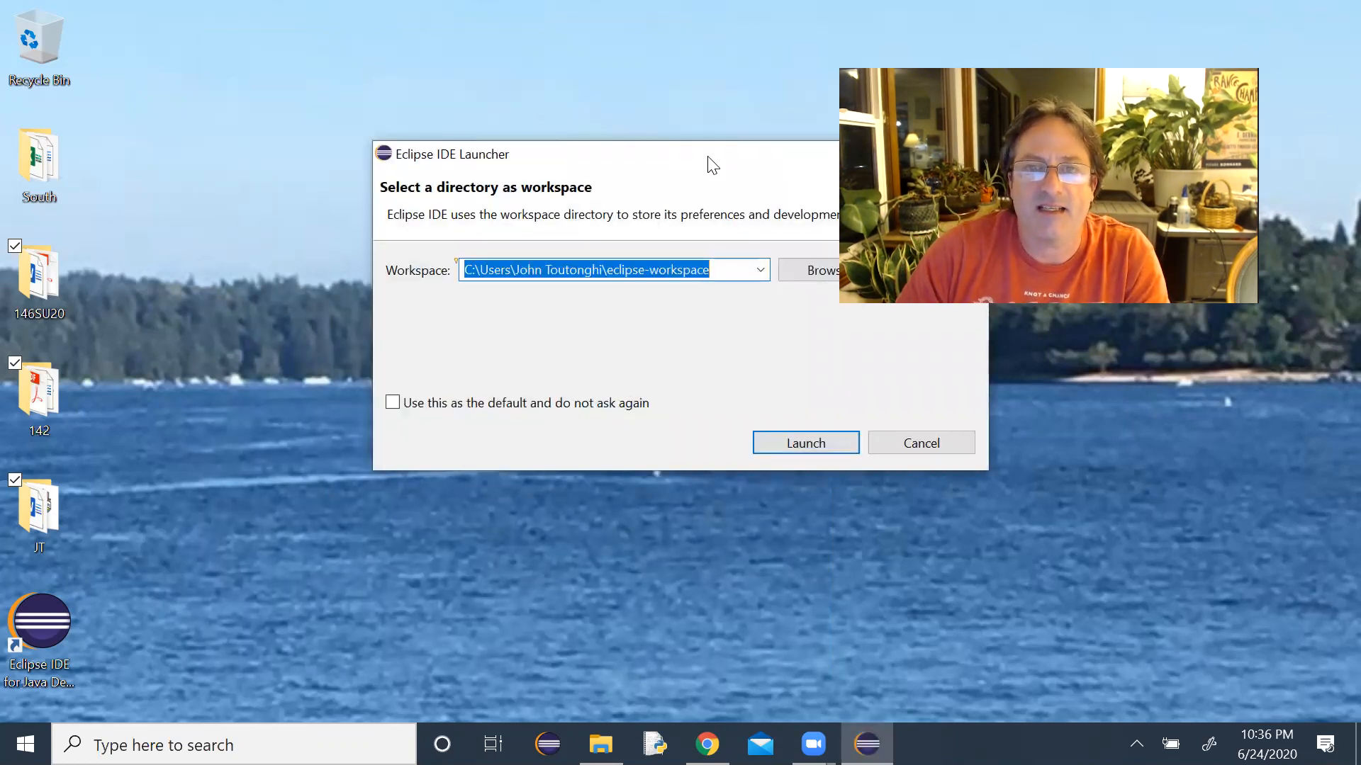
{"action": "left_click_drag", "start_coordinate": [712, 165], "coordinate": [611, 169]}
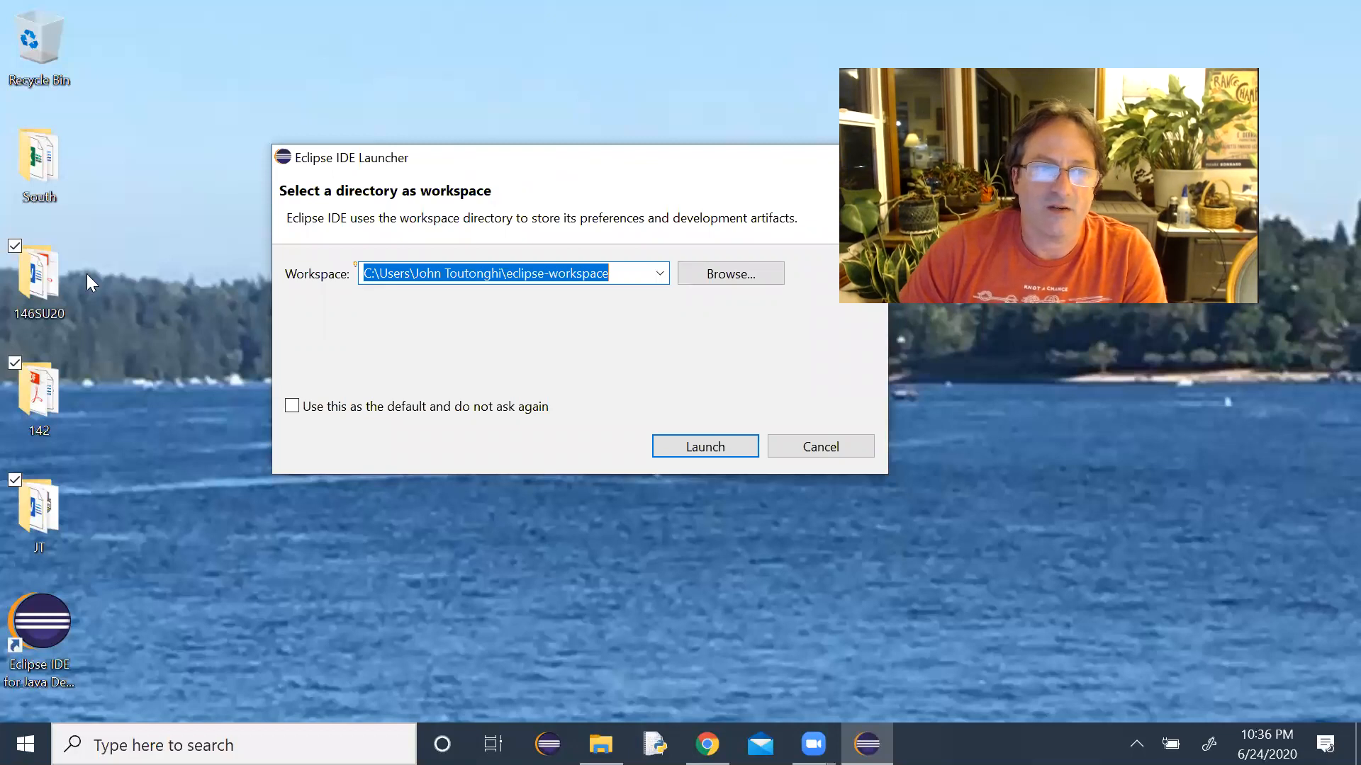
Create a new folder on the desktop named JavaSU20
{"action": "left_click", "coordinate": [120, 275]}
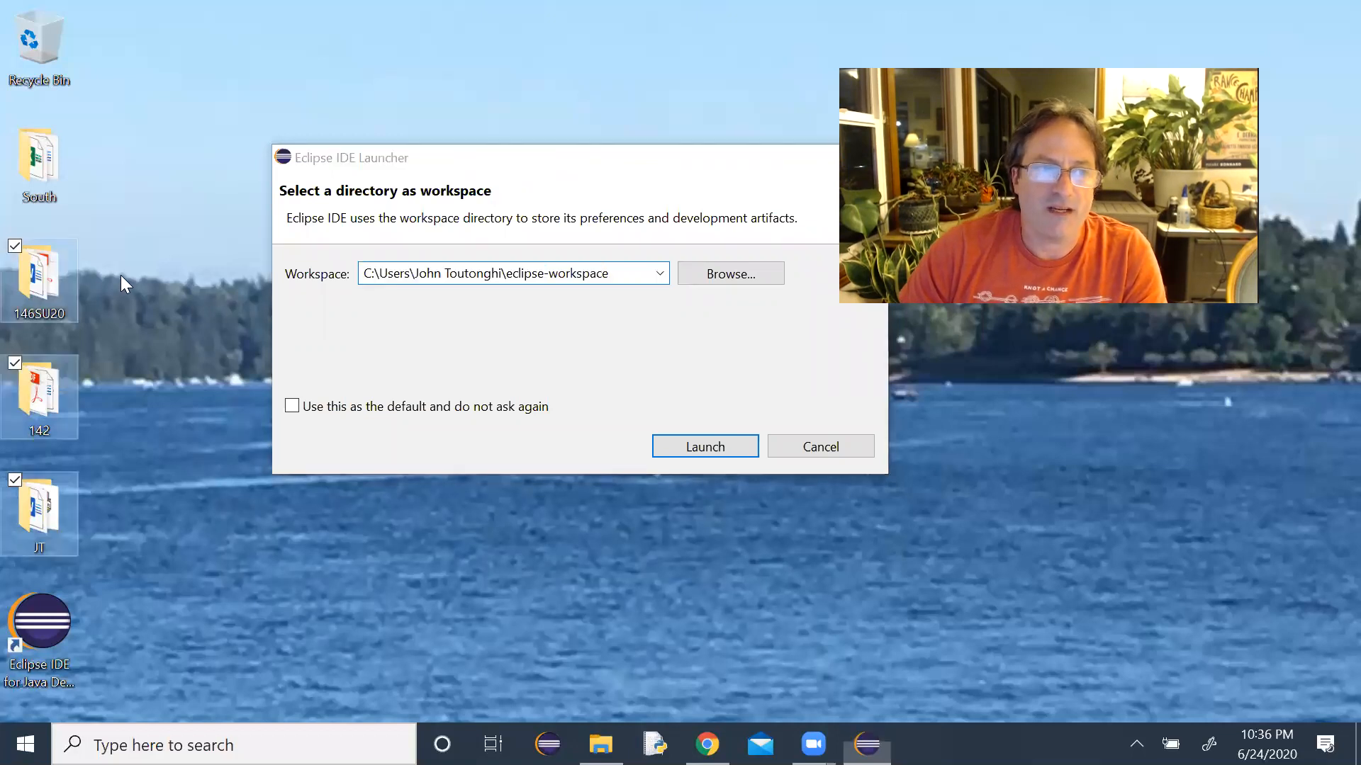
{"action": "right_click", "coordinate": [160, 207]}
{"action": "mouse_move", "coordinate": [161, 414]}
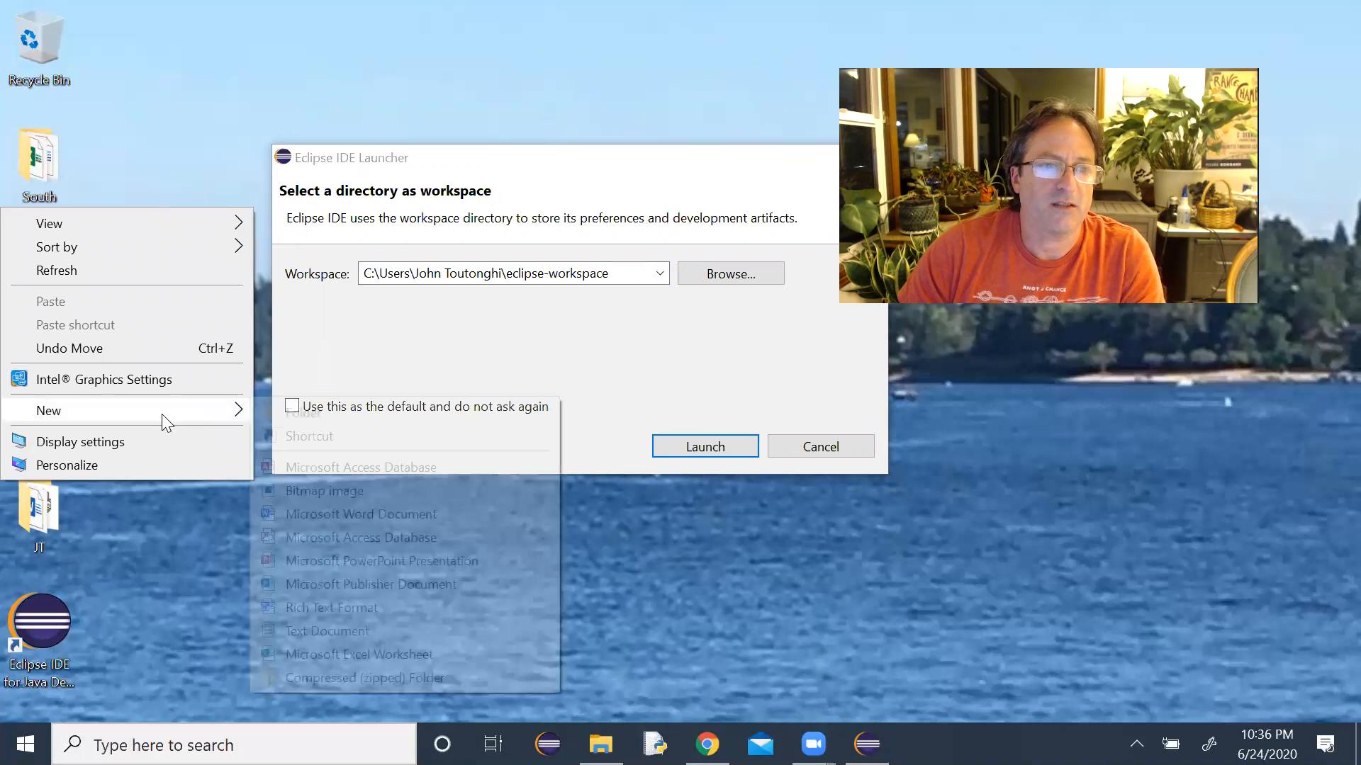
{"action": "left_click", "coordinate": [256, 411]}
{"action": "type", "text": "JavaSummer"}
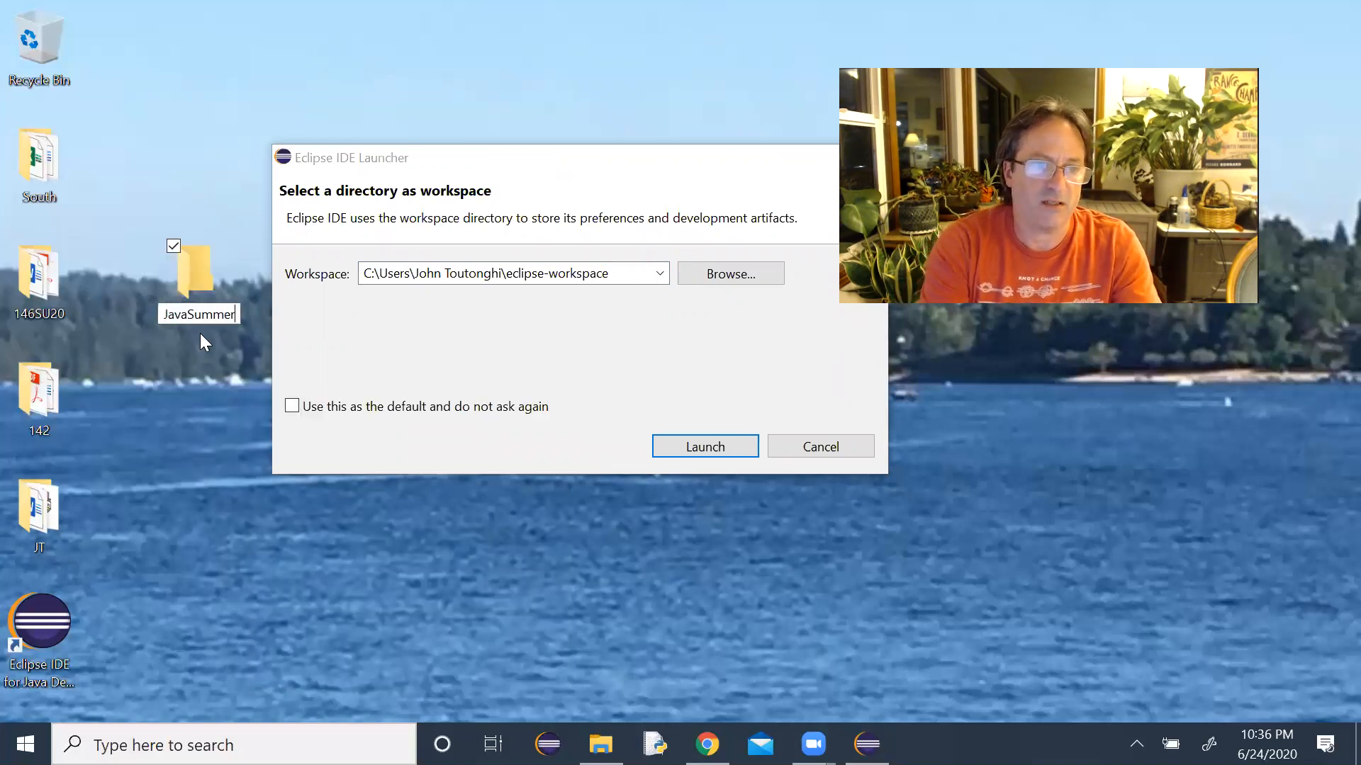
{"action": "type", "text": "20"}
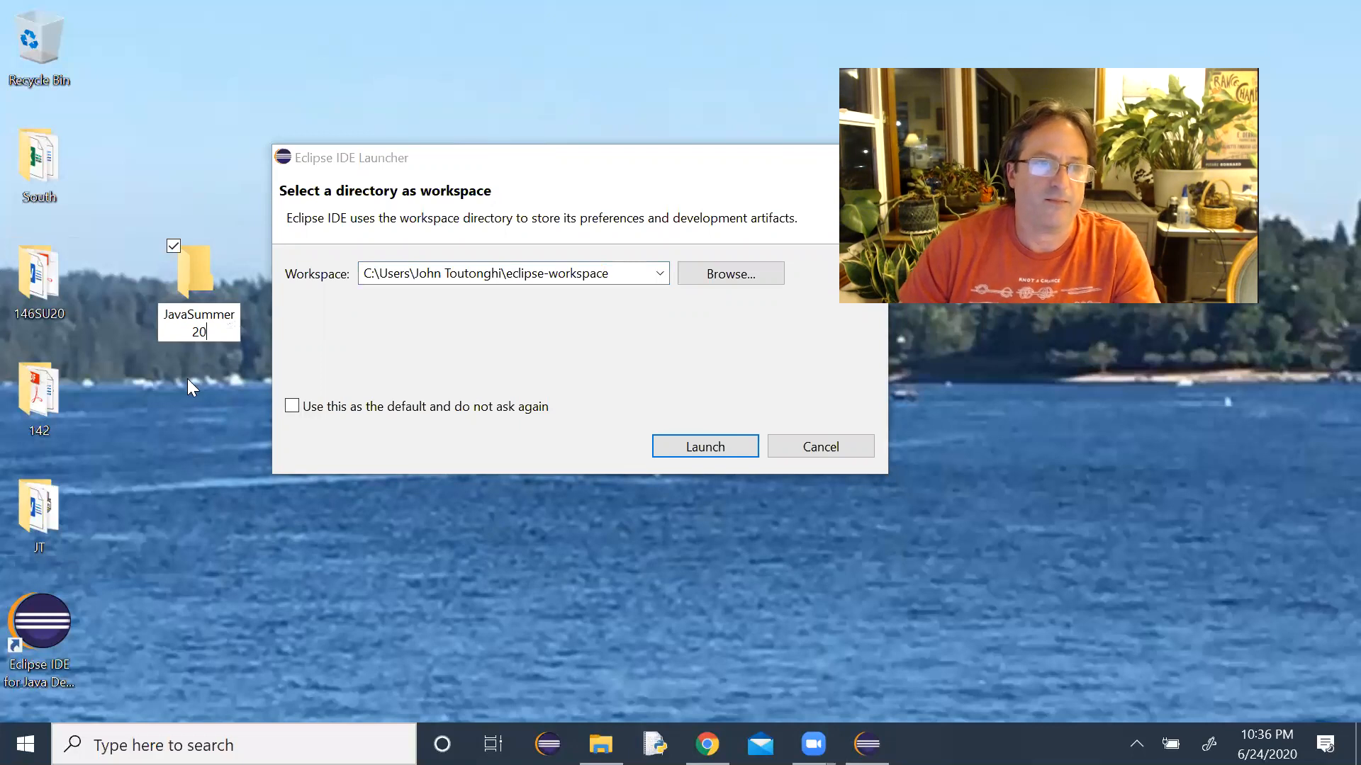
{"action": "left_click_drag", "start_coordinate": [236, 315], "coordinate": [196, 320]}
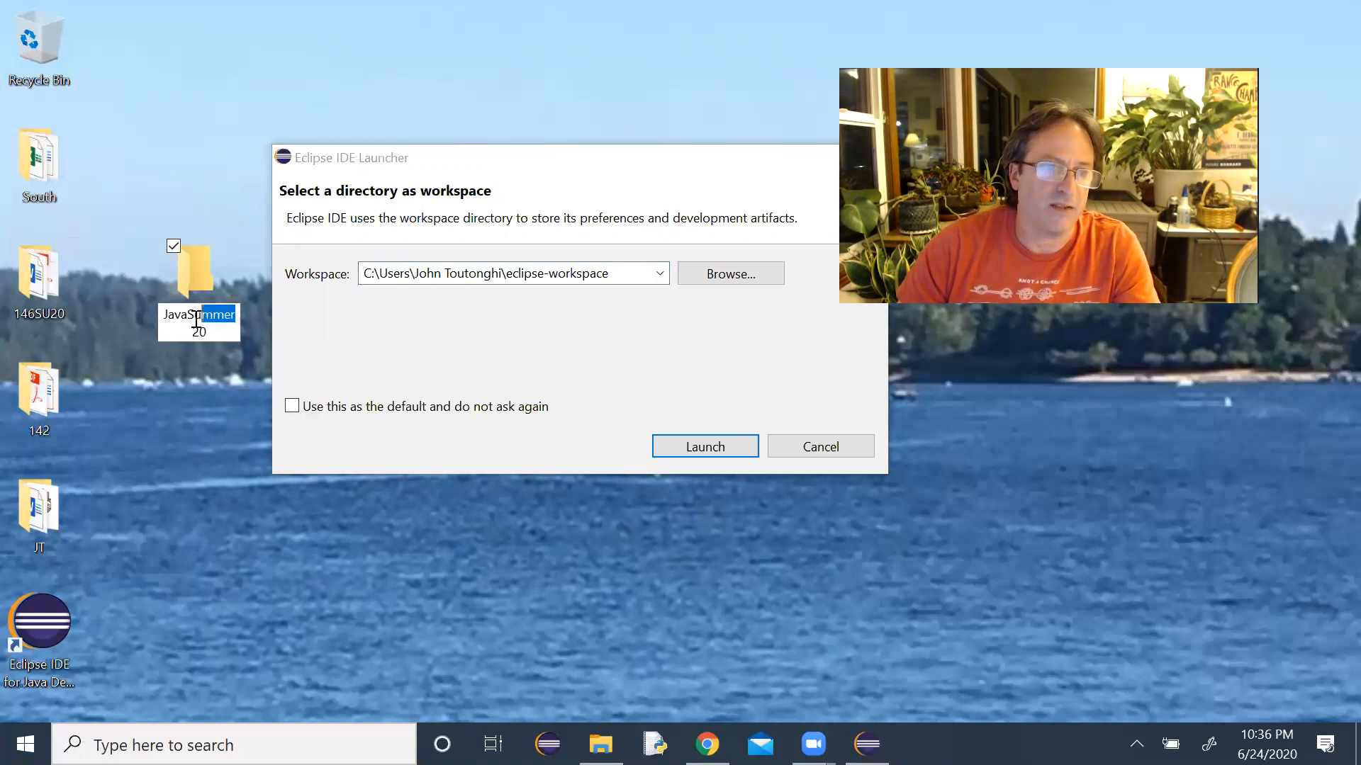
{"action": "type", "text": "U"}
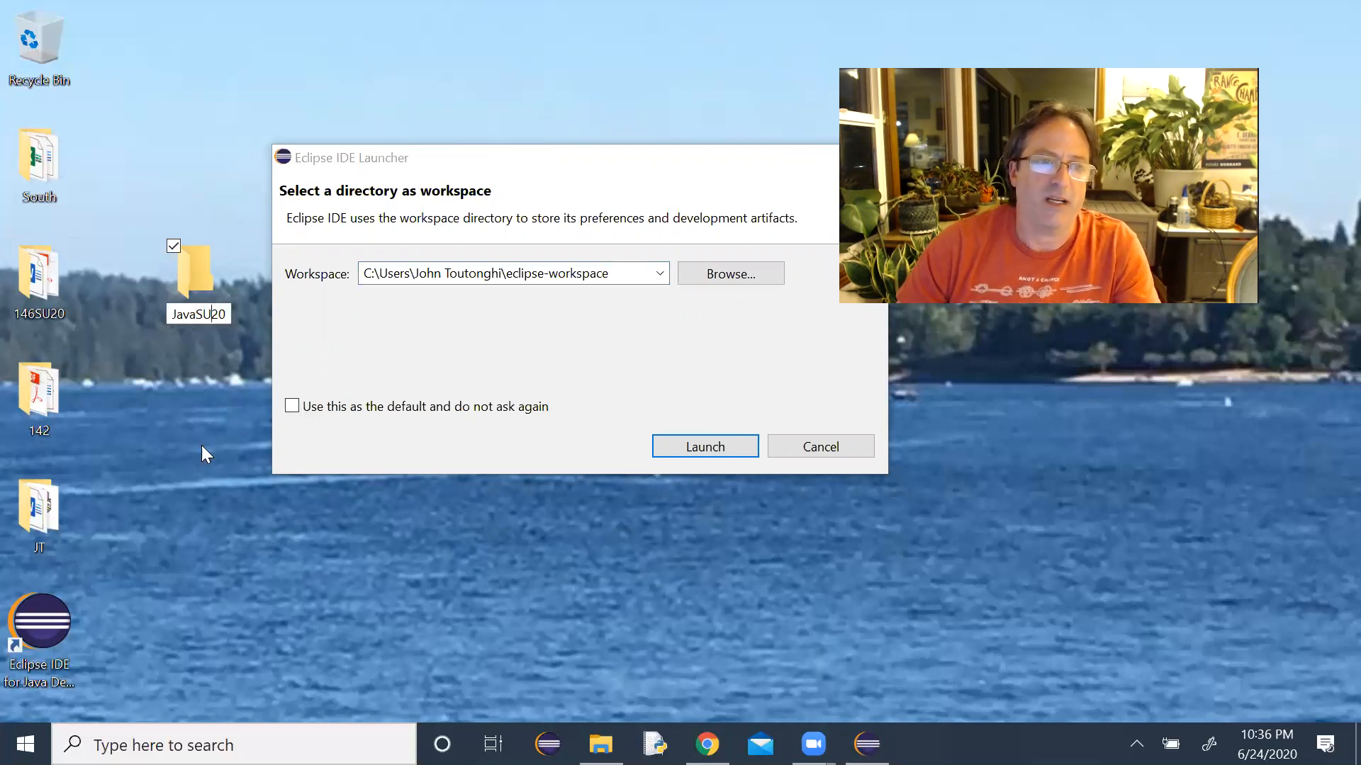
{"action": "key", "text": "Return"}
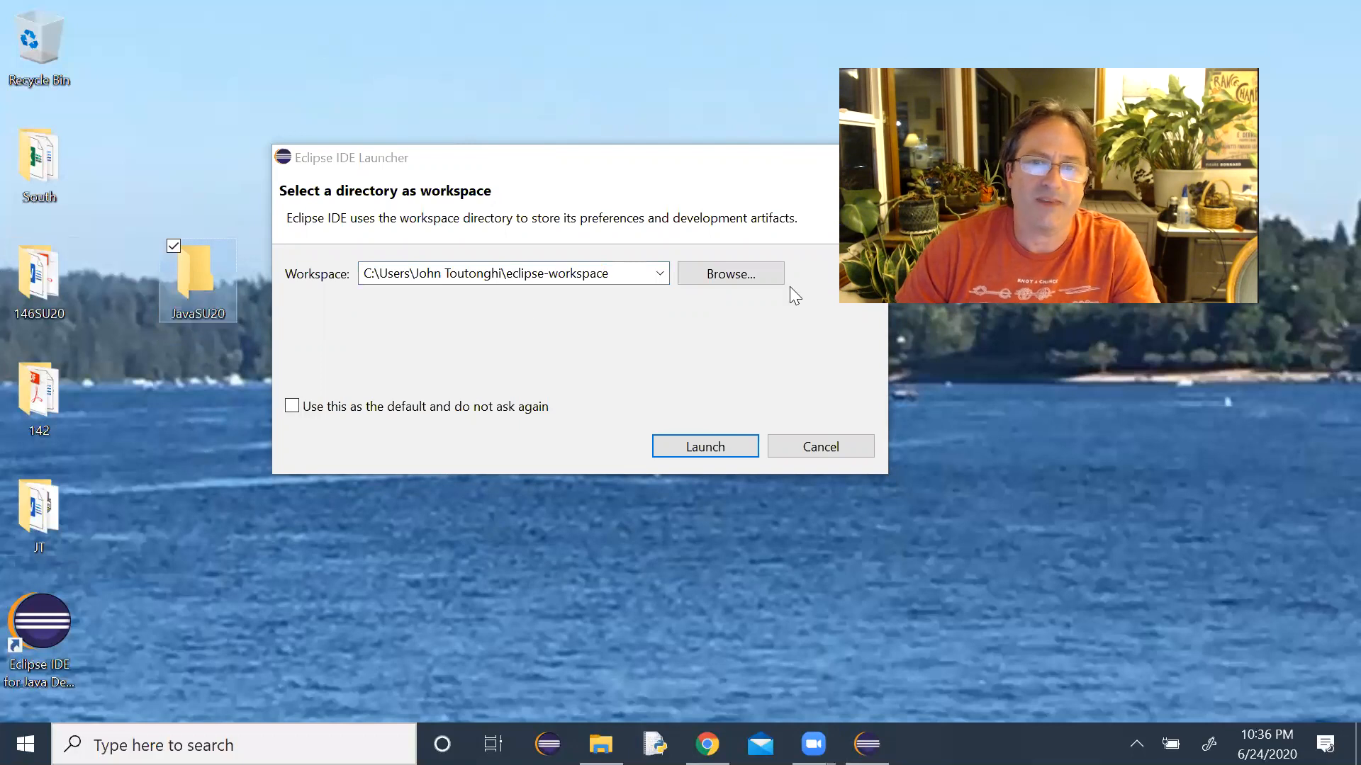
Select the desktop folder JavaSU20 as the workspace, make it the default without asking again, and launch Eclipse
{"action": "left_click", "coordinate": [743, 273]}
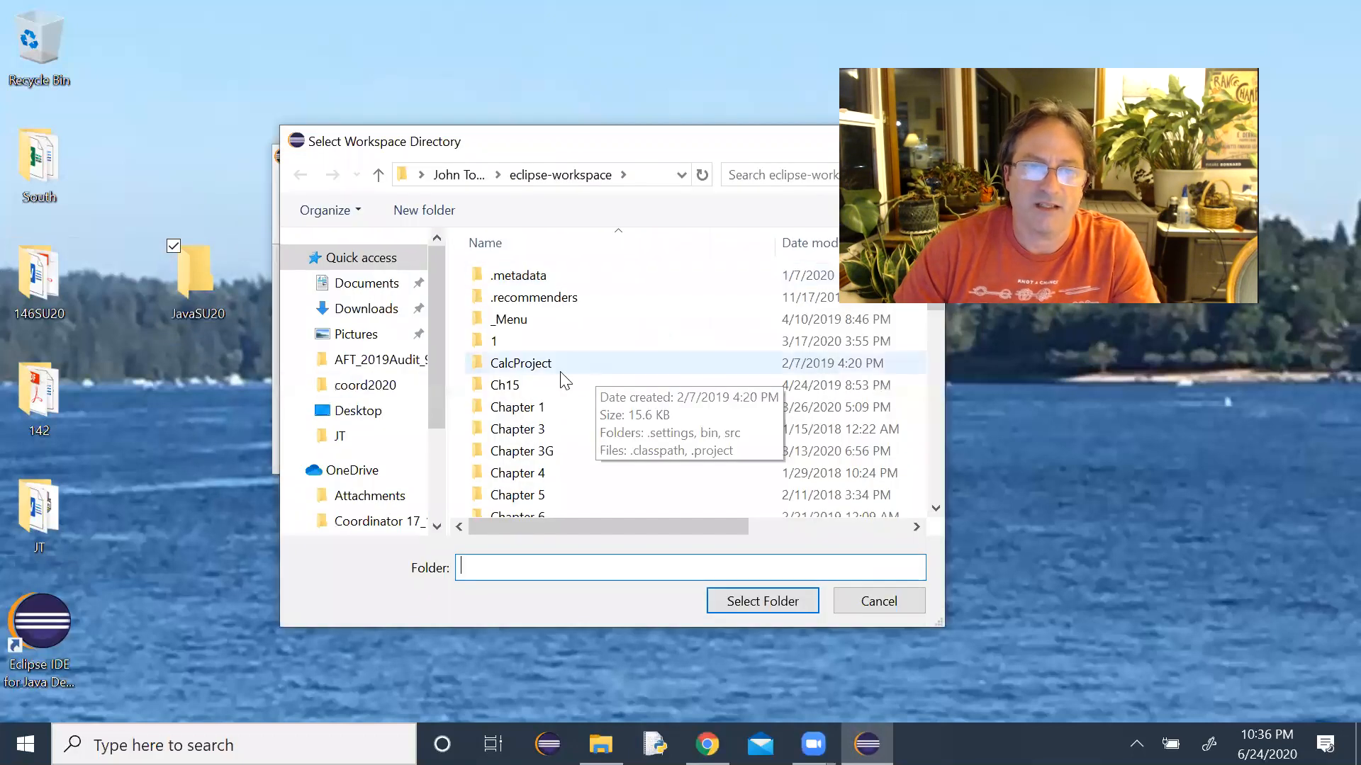
{"action": "left_click", "coordinate": [349, 415]}
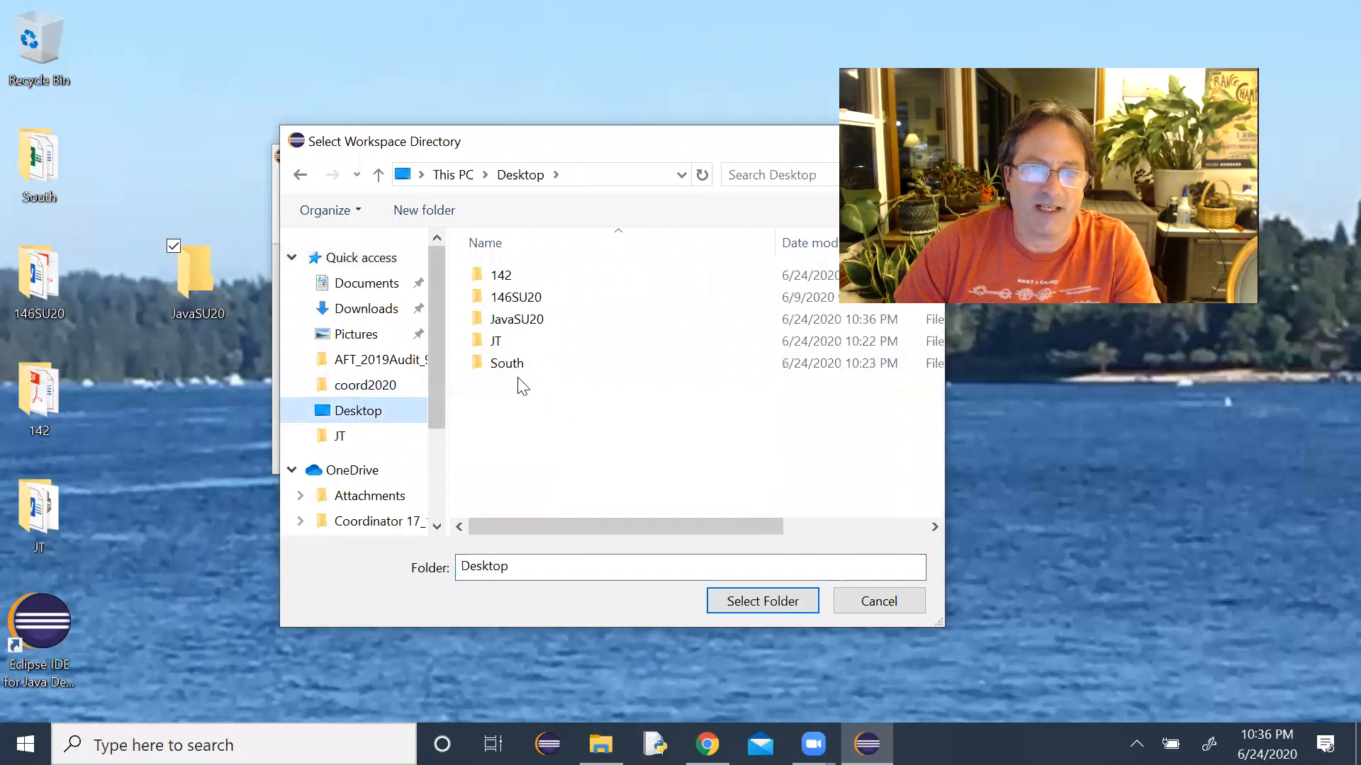
{"action": "left_click", "coordinate": [531, 328]}
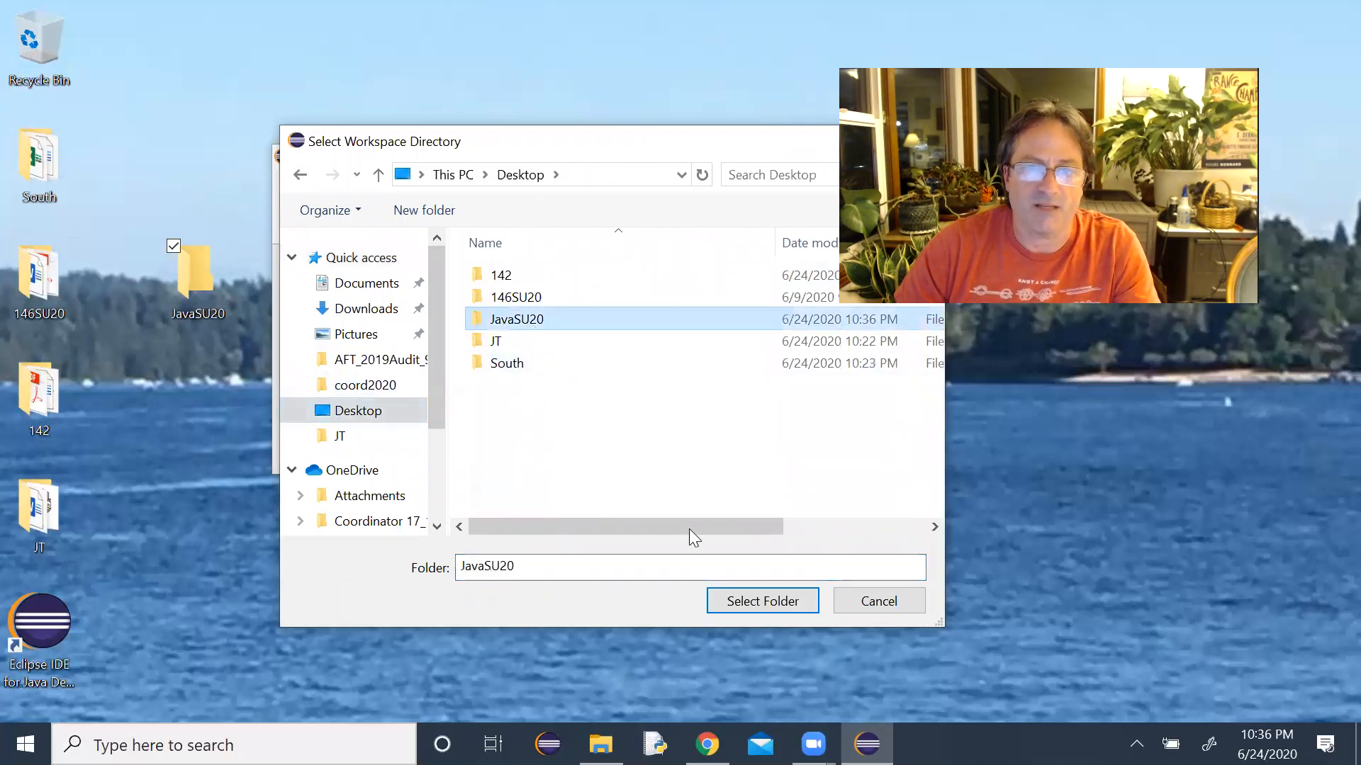
{"action": "left_click", "coordinate": [730, 601]}
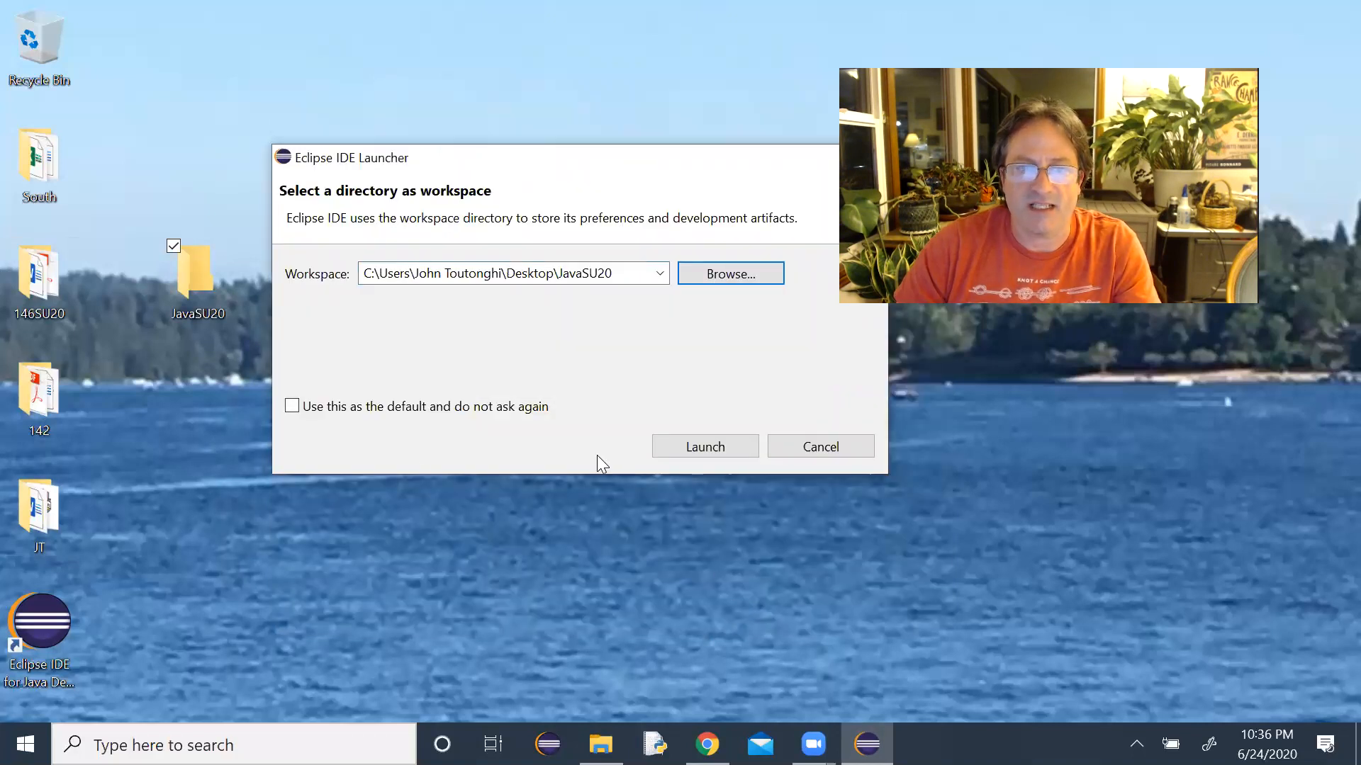
{"action": "left_click", "coordinate": [293, 409]}
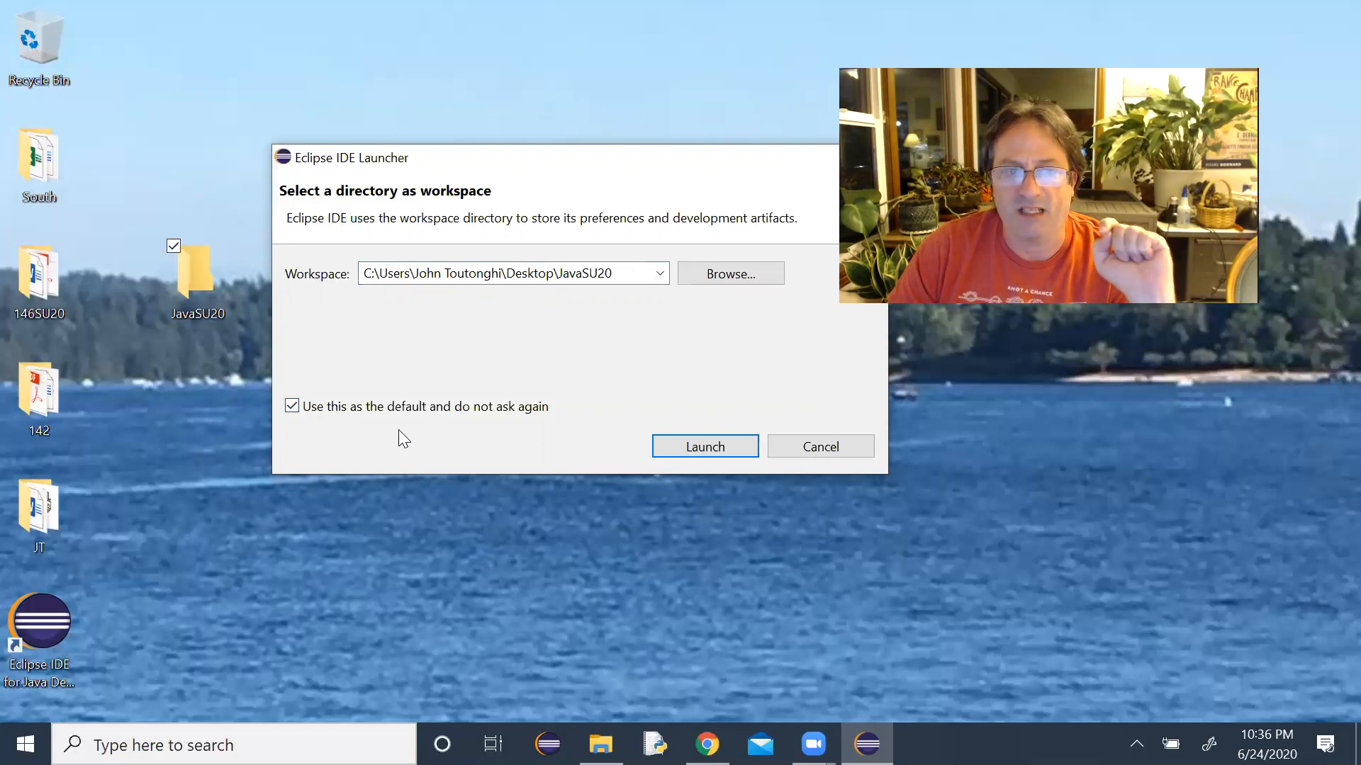
{"action": "left_click", "coordinate": [720, 452]}
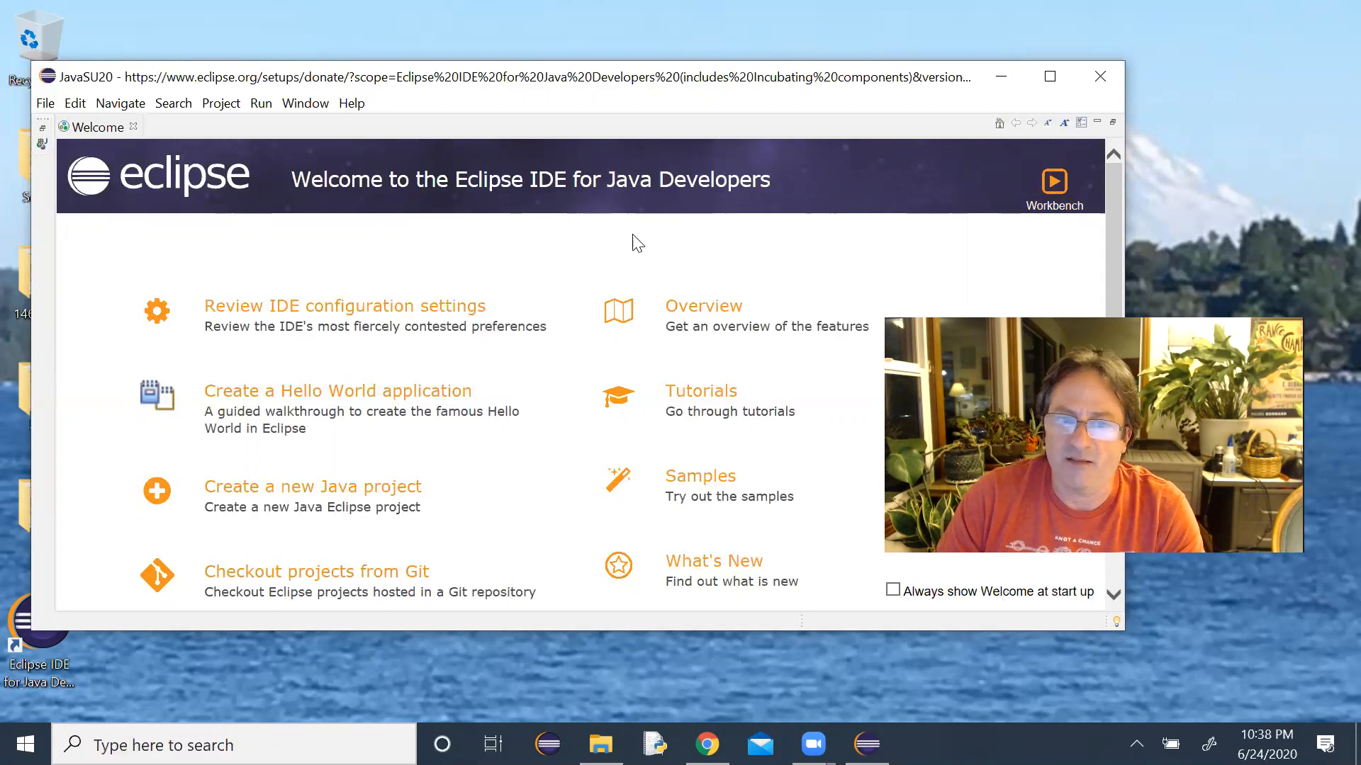
Go from the welcome page to the workbench, skim the Donate page and close it, adjusting the window's position
{"action": "left_click", "coordinate": [1054, 186]}
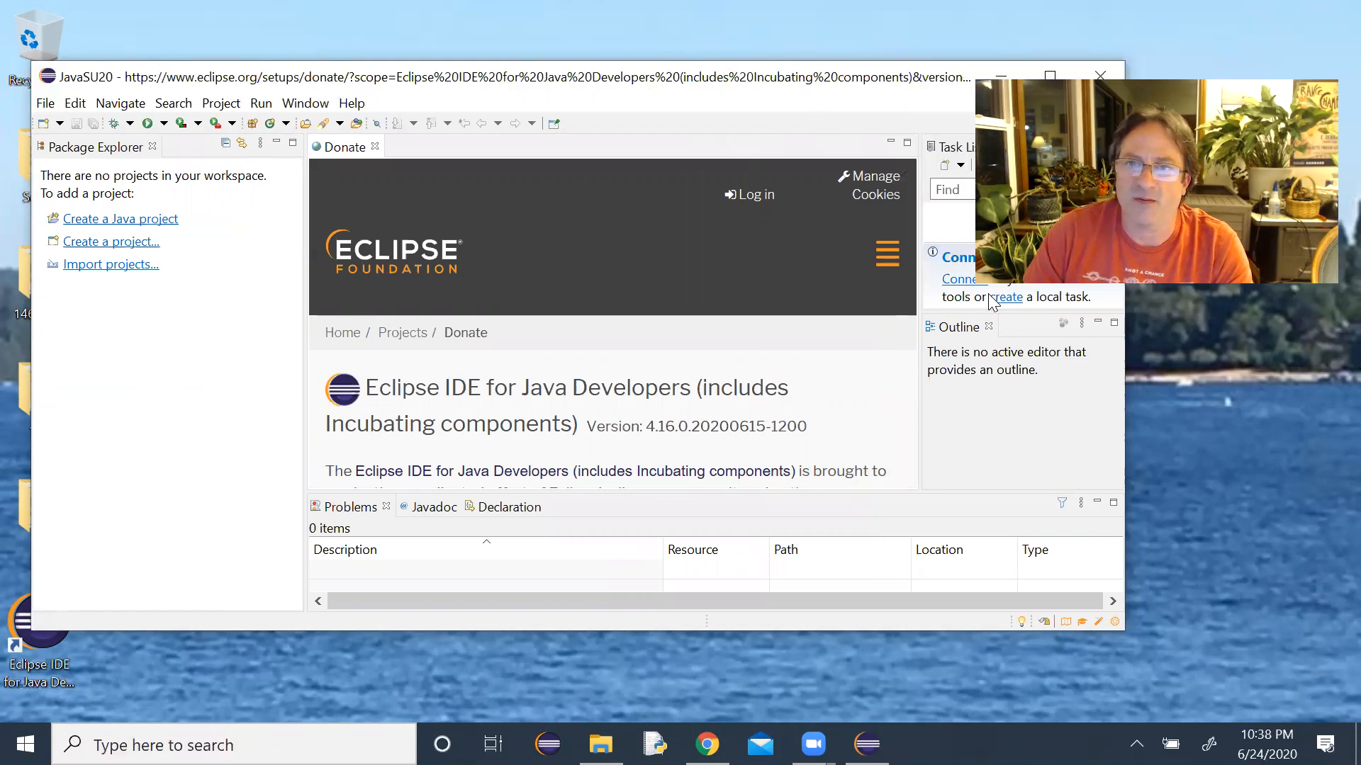
{"action": "left_click_drag", "start_coordinate": [792, 76], "coordinate": [779, 64]}
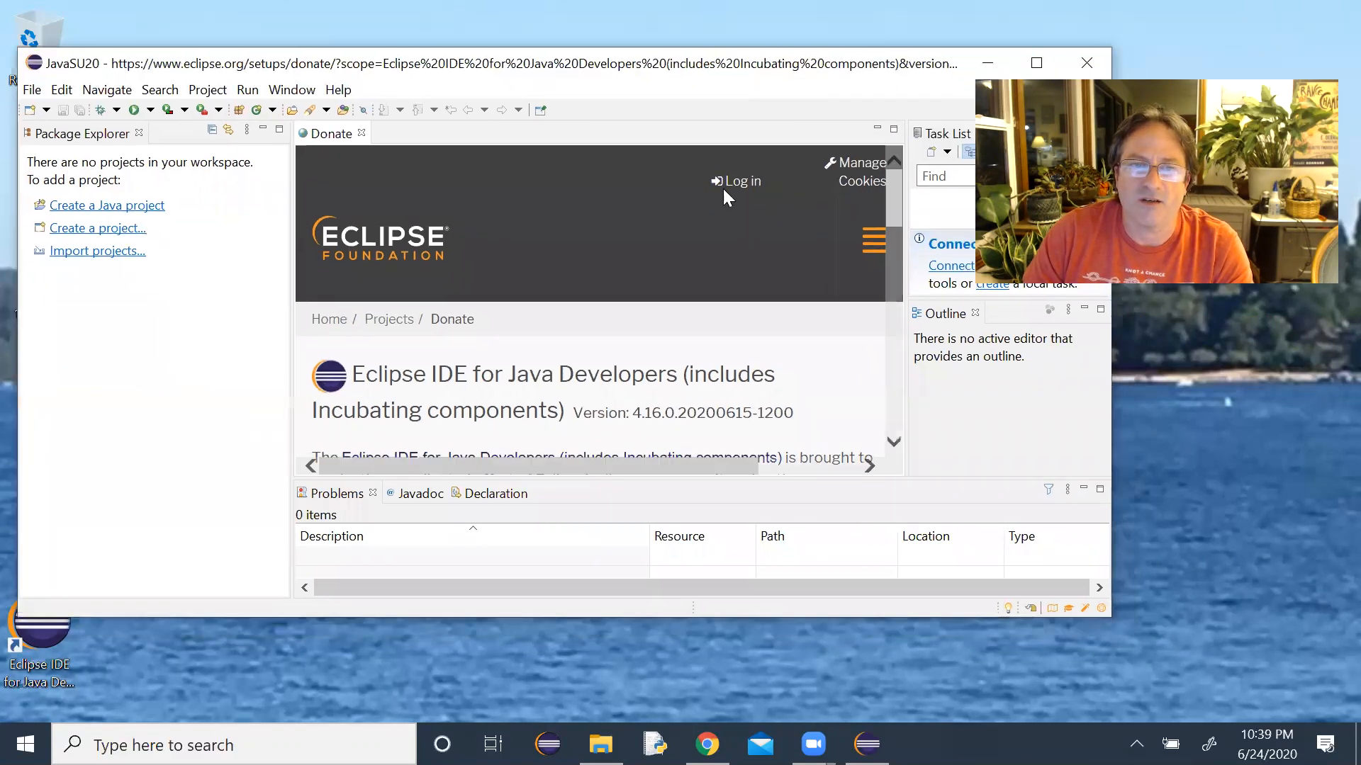
{"action": "scroll", "coordinate": [731, 214], "scroll_direction": "down", "scroll_amount": 5}
{"action": "scroll", "coordinate": [733, 216], "scroll_direction": "down", "scroll_amount": 20}
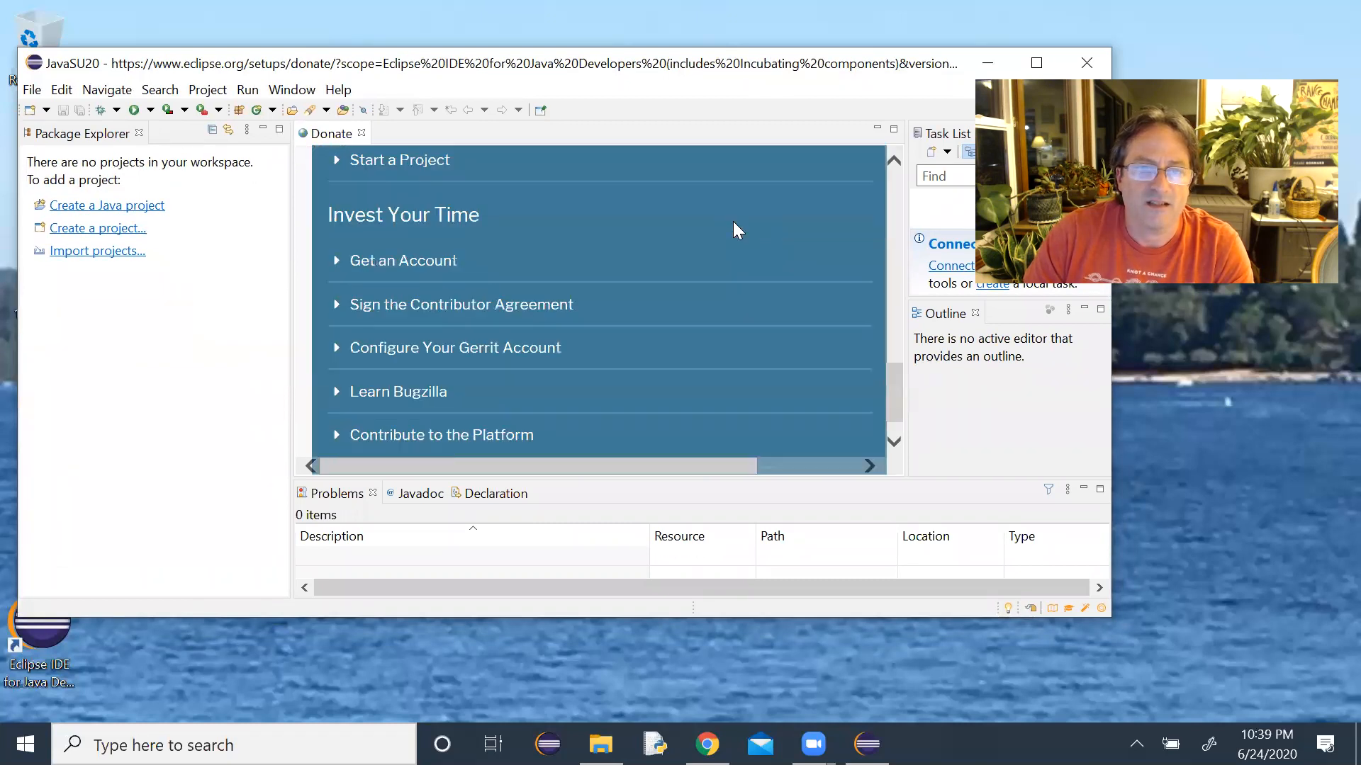
{"action": "scroll", "coordinate": [732, 221], "scroll_direction": "up", "scroll_amount": 20}
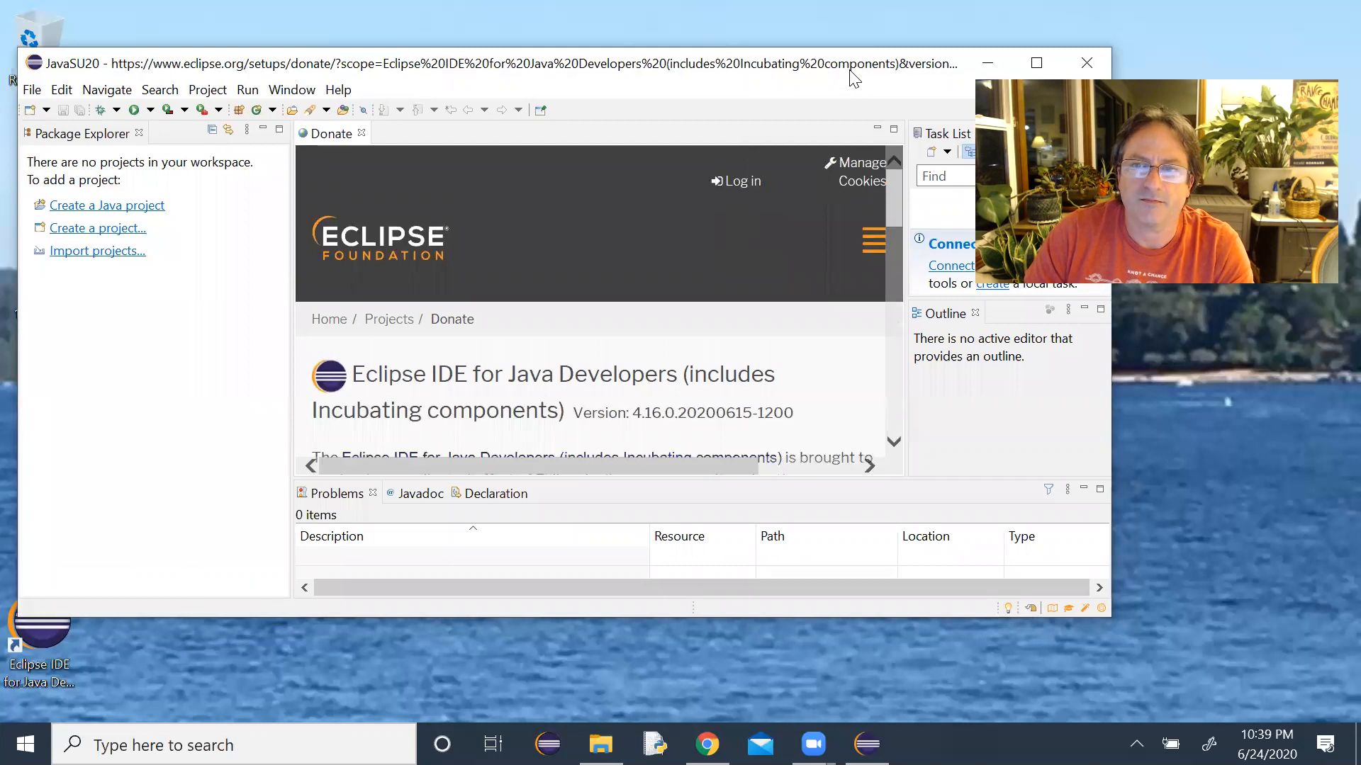
{"action": "left_click_drag", "start_coordinate": [854, 77], "coordinate": [836, 75]}
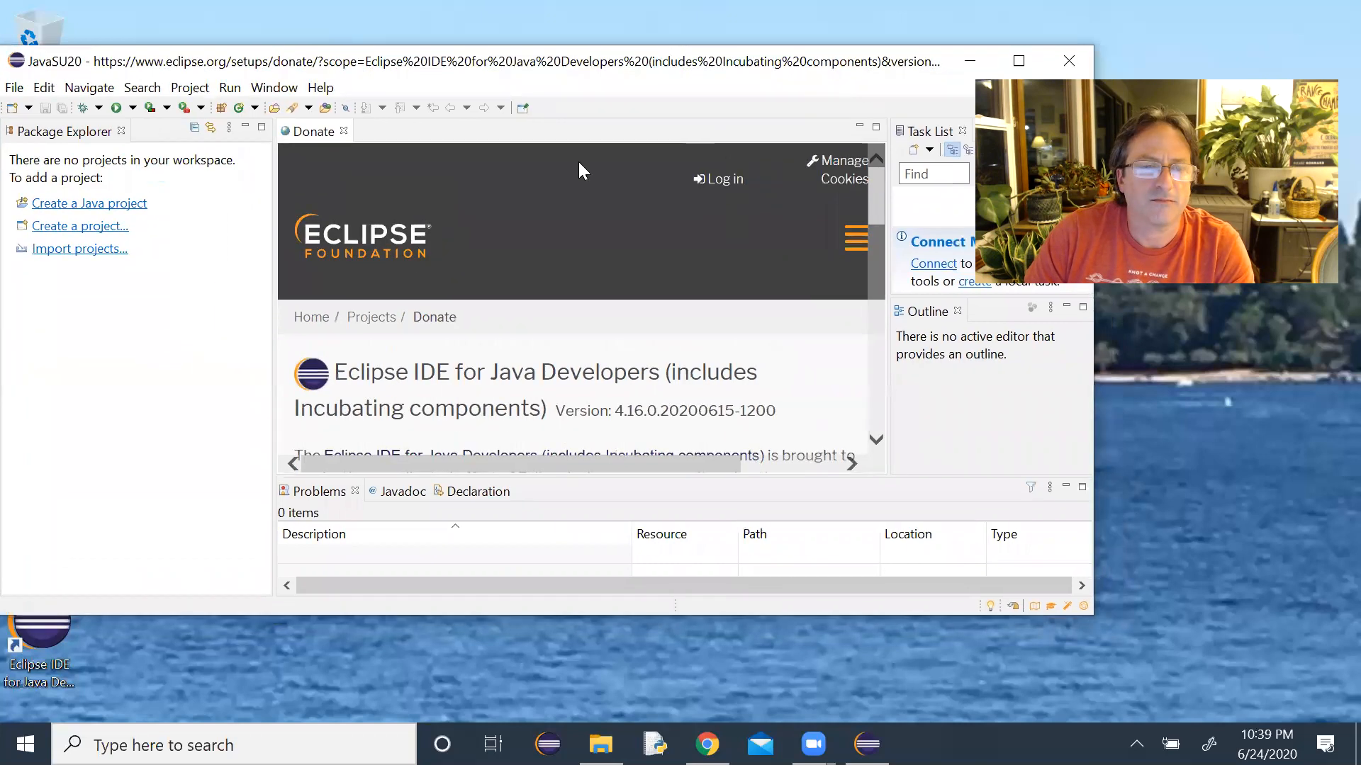
{"action": "left_click", "coordinate": [344, 131]}
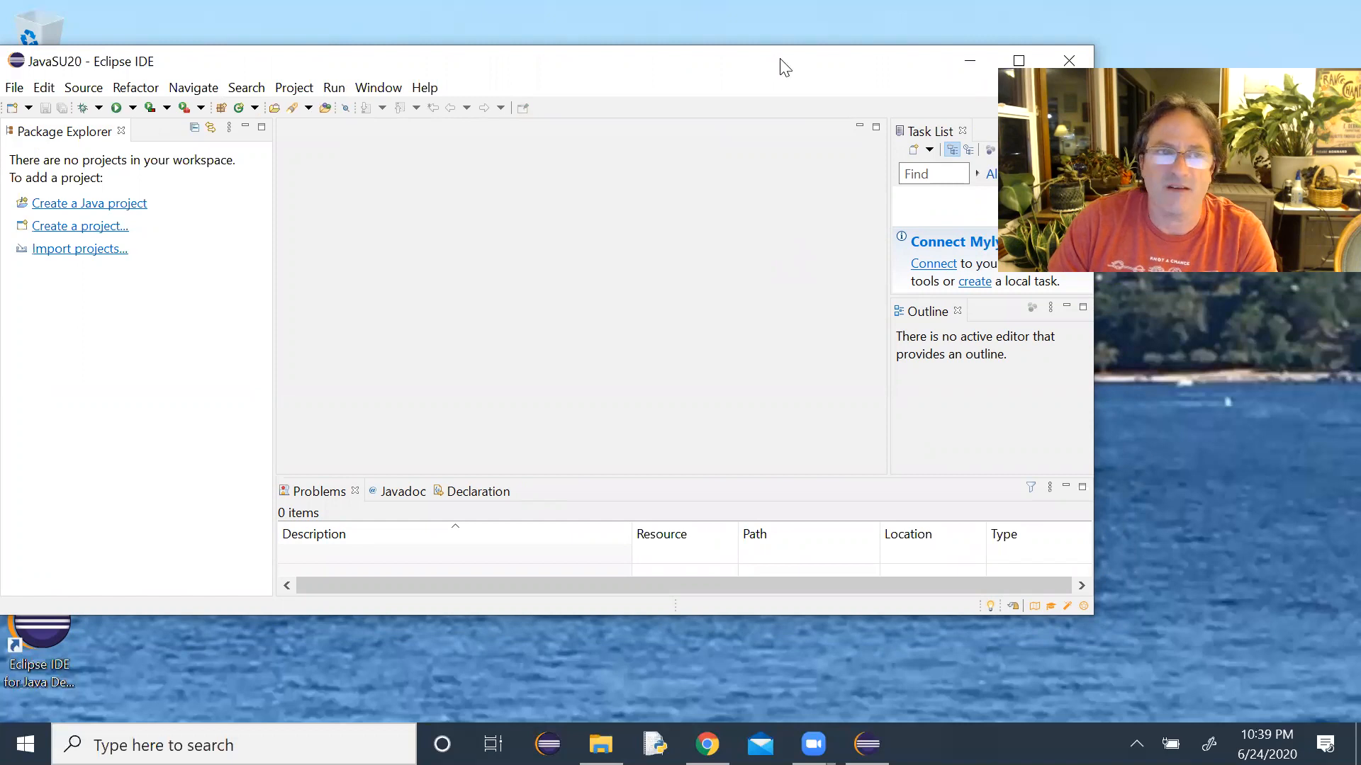
{"action": "left_click_drag", "start_coordinate": [780, 64], "coordinate": [787, 58]}
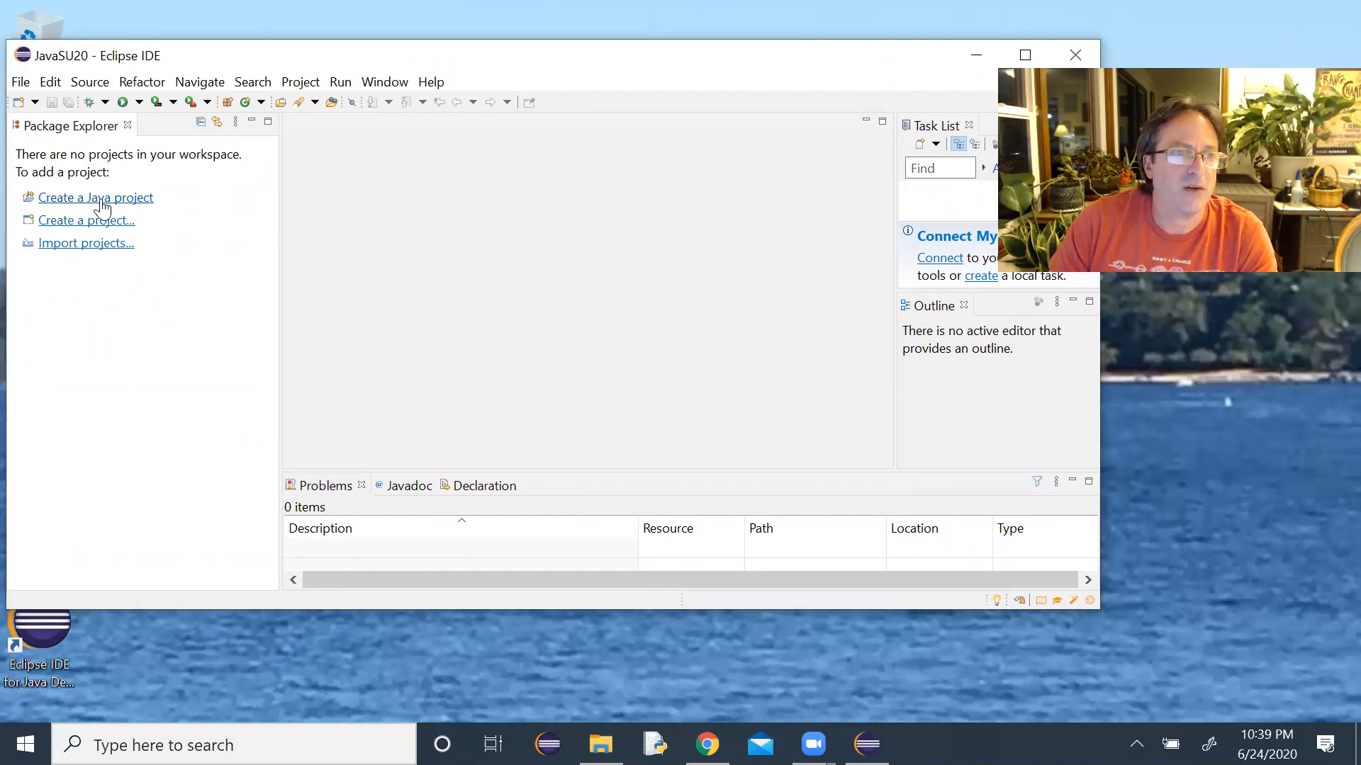
{"action": "left_click", "coordinate": [21, 83]}
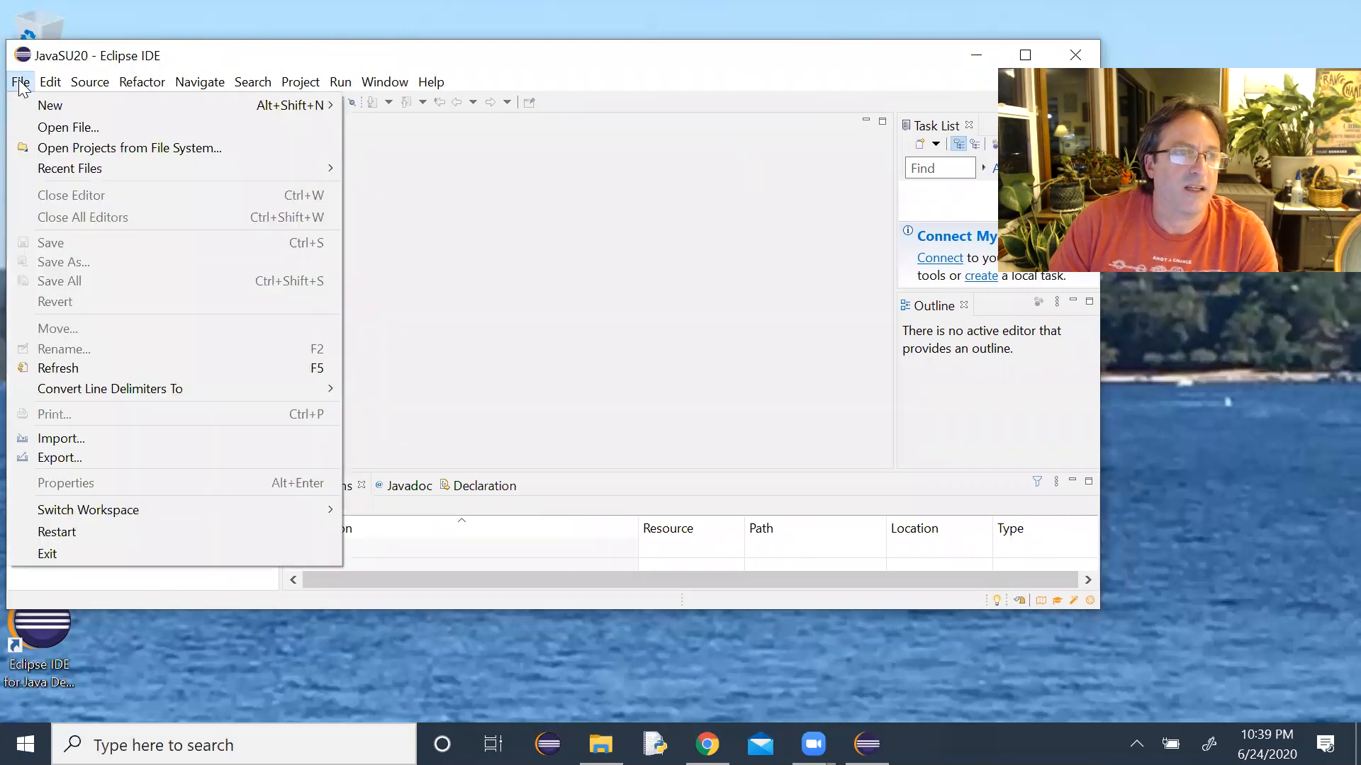
{"action": "left_click", "coordinate": [20, 83]}
{"action": "left_click", "coordinate": [34, 102]}
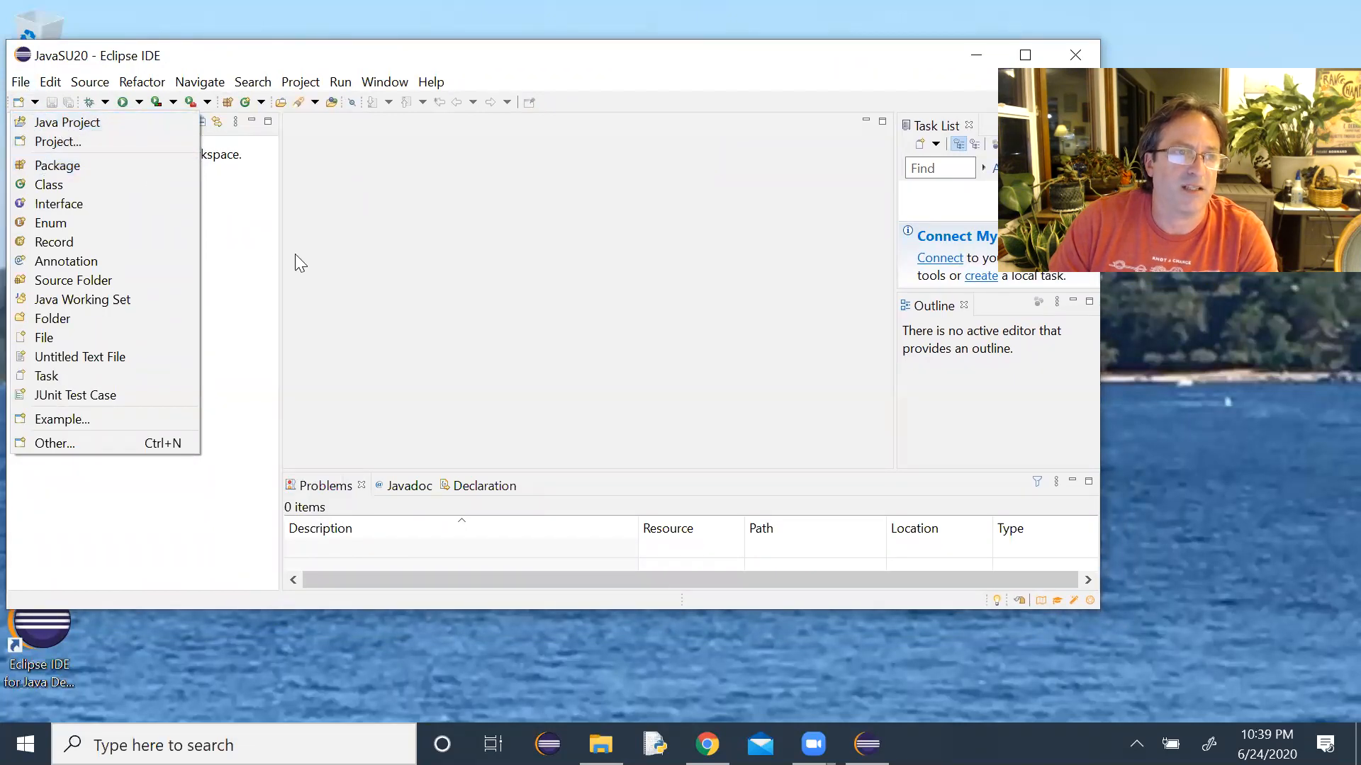
{"action": "left_click", "coordinate": [264, 249]}
Start a new Java project and name it Chapter1, keeping the default location
{"action": "left_click", "coordinate": [105, 198]}
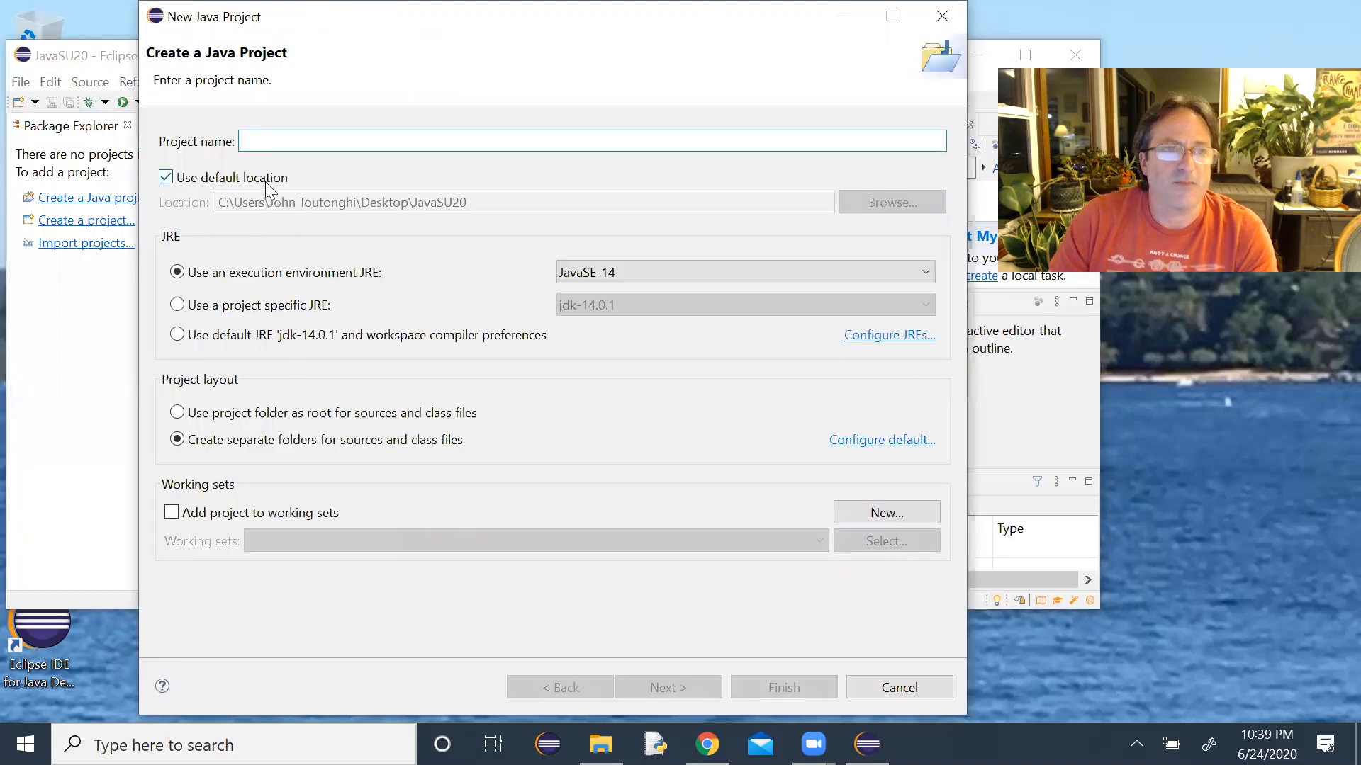
{"action": "type", "text": "Chapter1"}
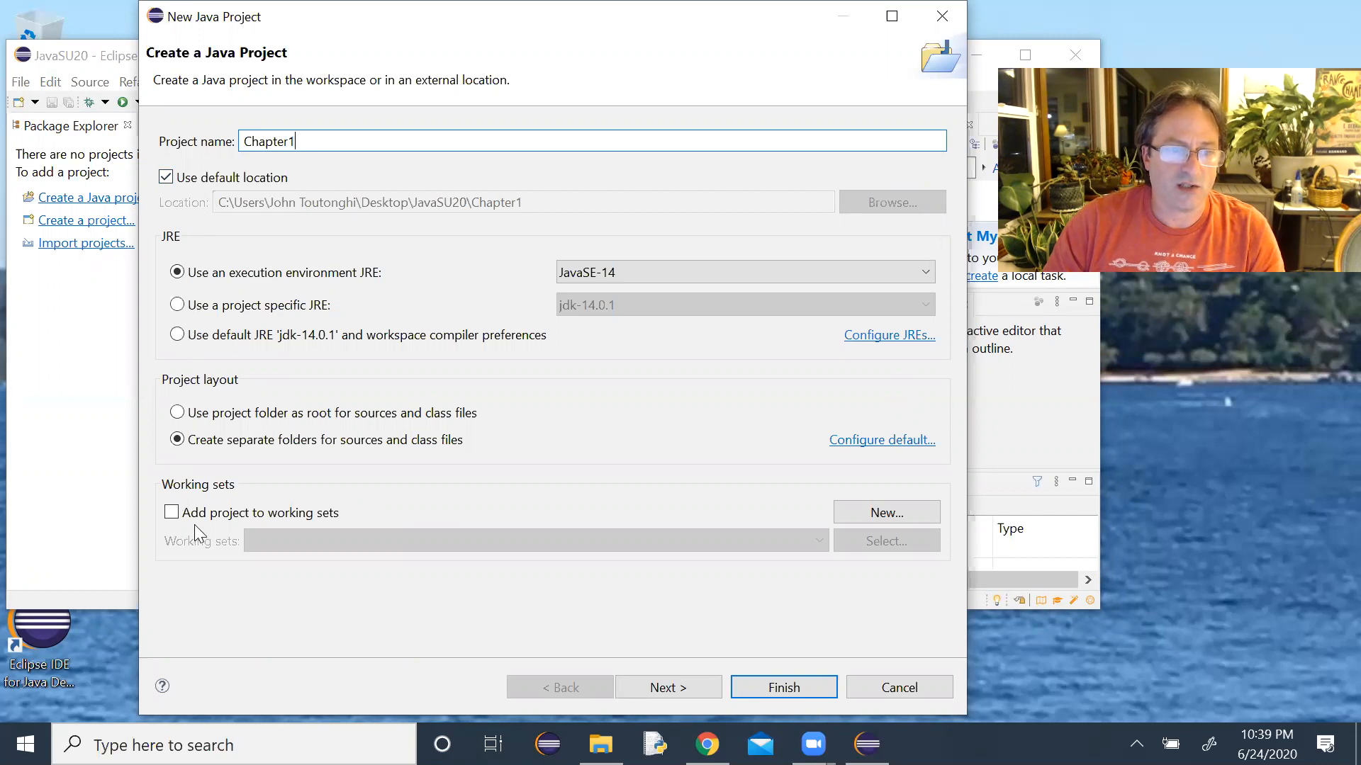
{"action": "left_click", "coordinate": [887, 512]}
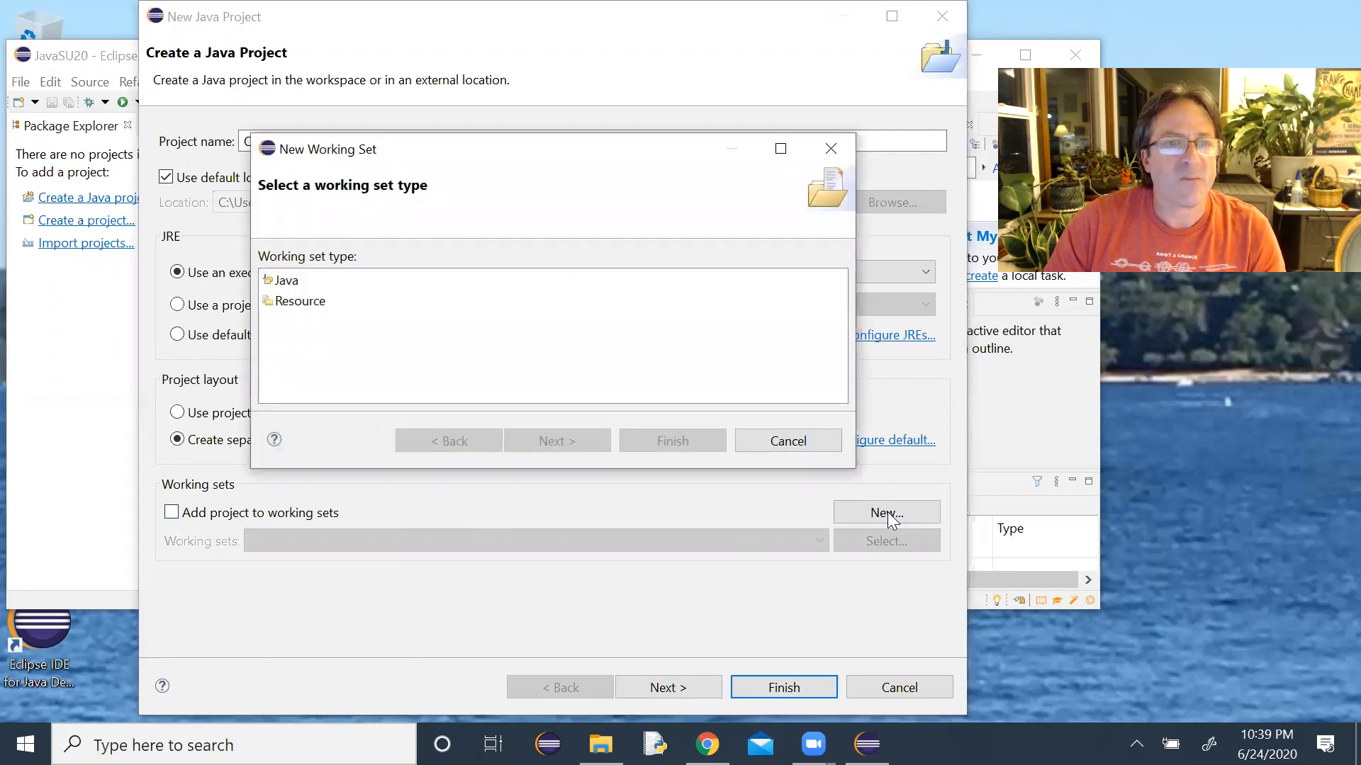
{"action": "left_click", "coordinate": [305, 283]}
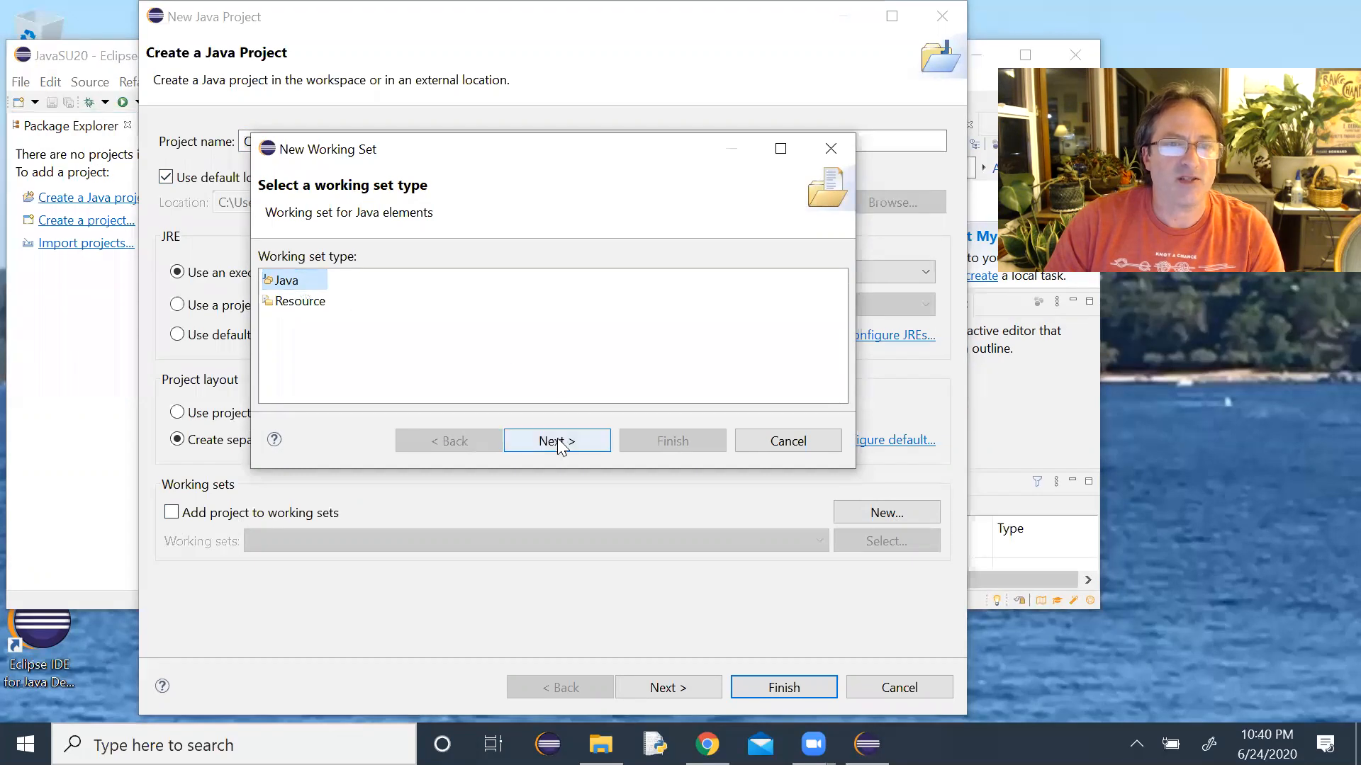
{"action": "left_click", "coordinate": [558, 440]}
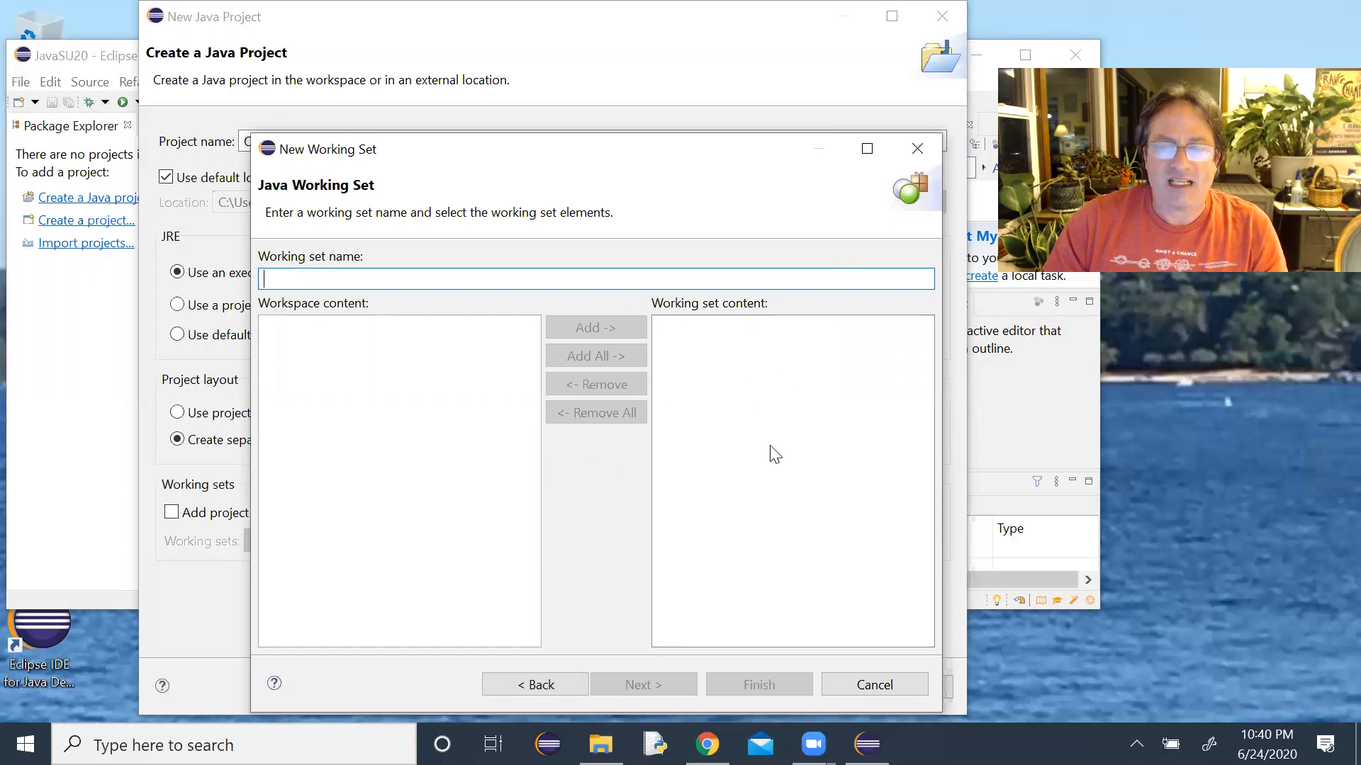
{"action": "left_click", "coordinate": [911, 148]}
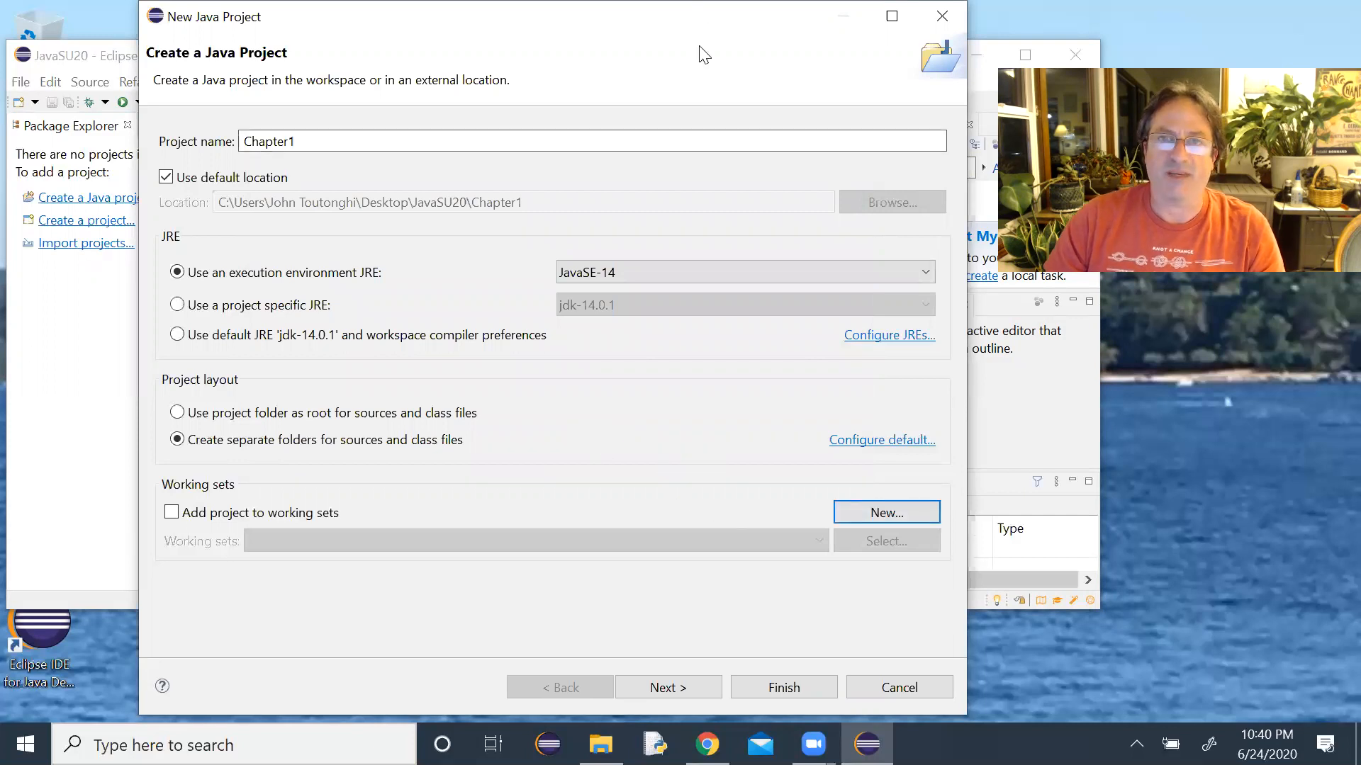
Finish creating the Chapter1 project with its default settings, without a module-info.java file
{"action": "left_click_drag", "start_coordinate": [622, 9], "coordinate": [622, 16]}
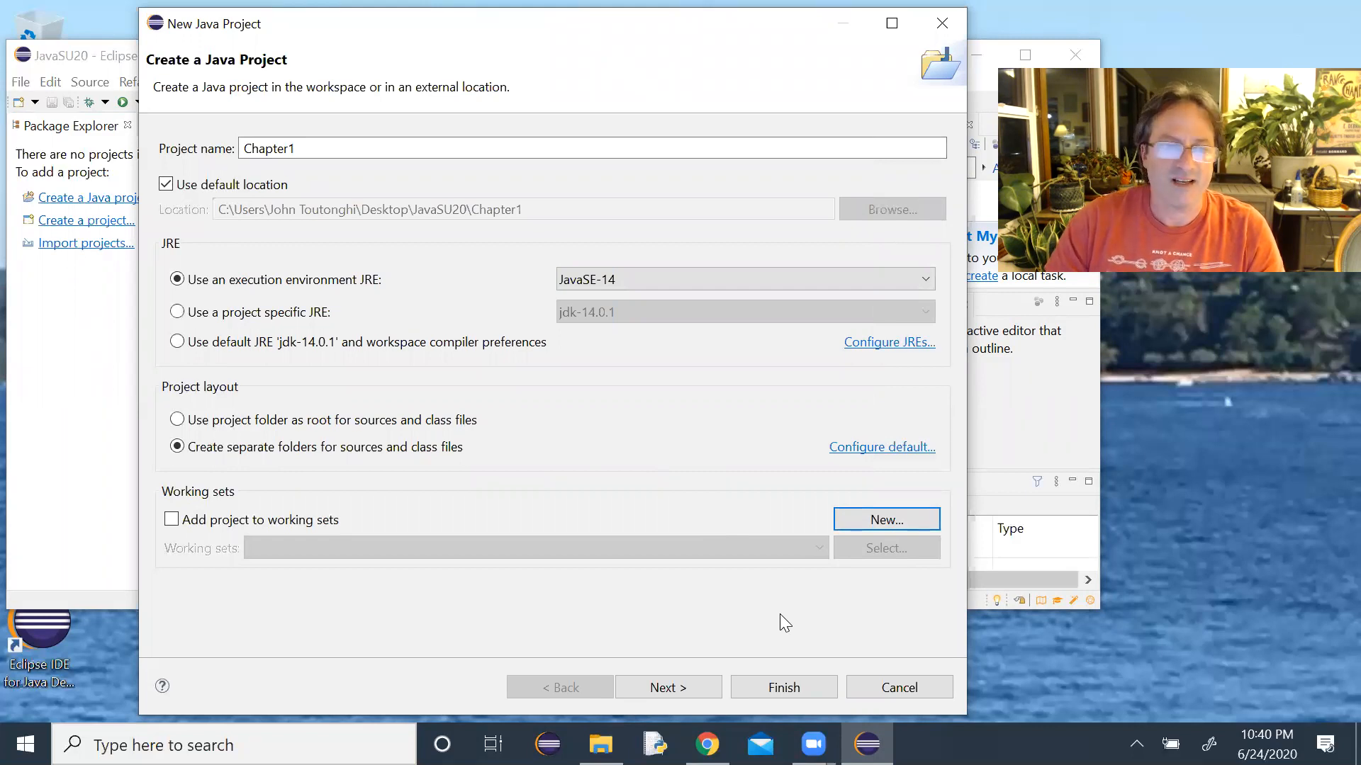
{"action": "left_click", "coordinate": [794, 689]}
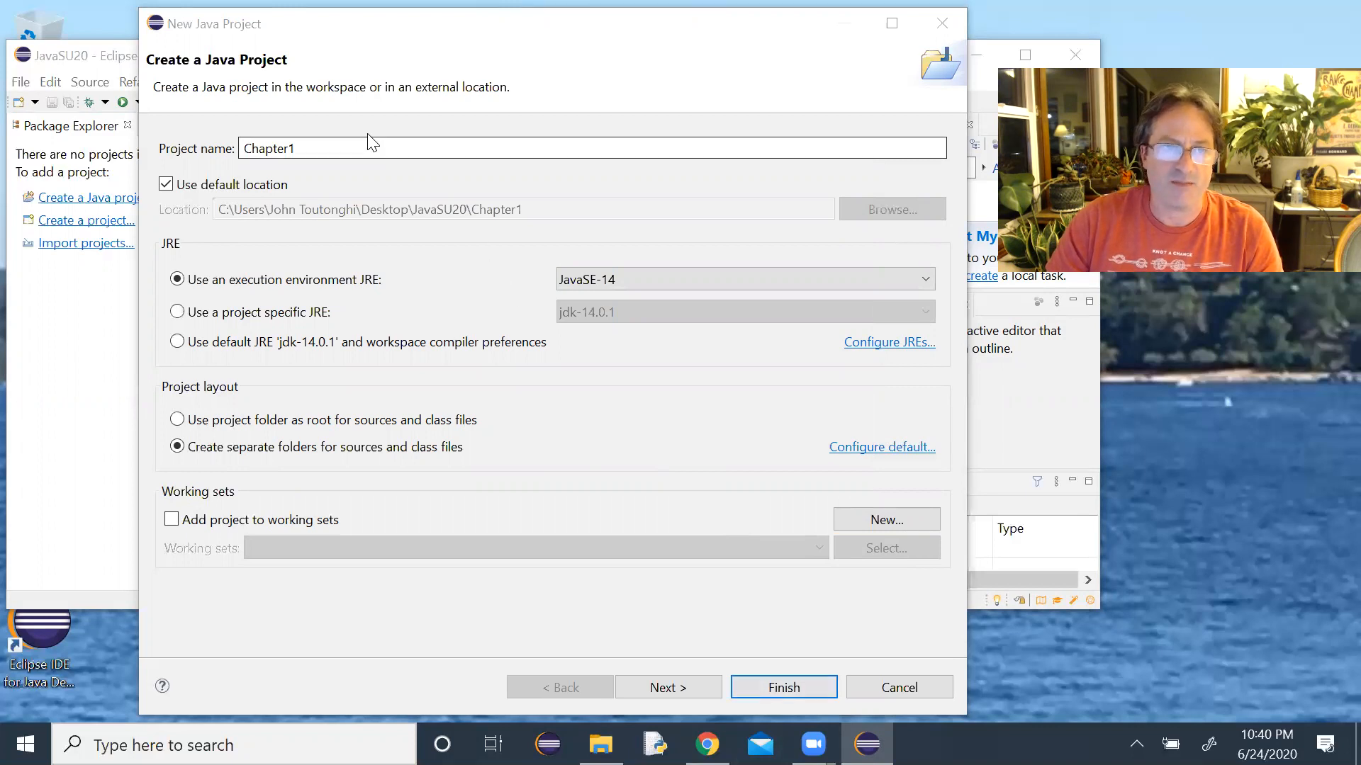
{"action": "left_click", "coordinate": [784, 687]}
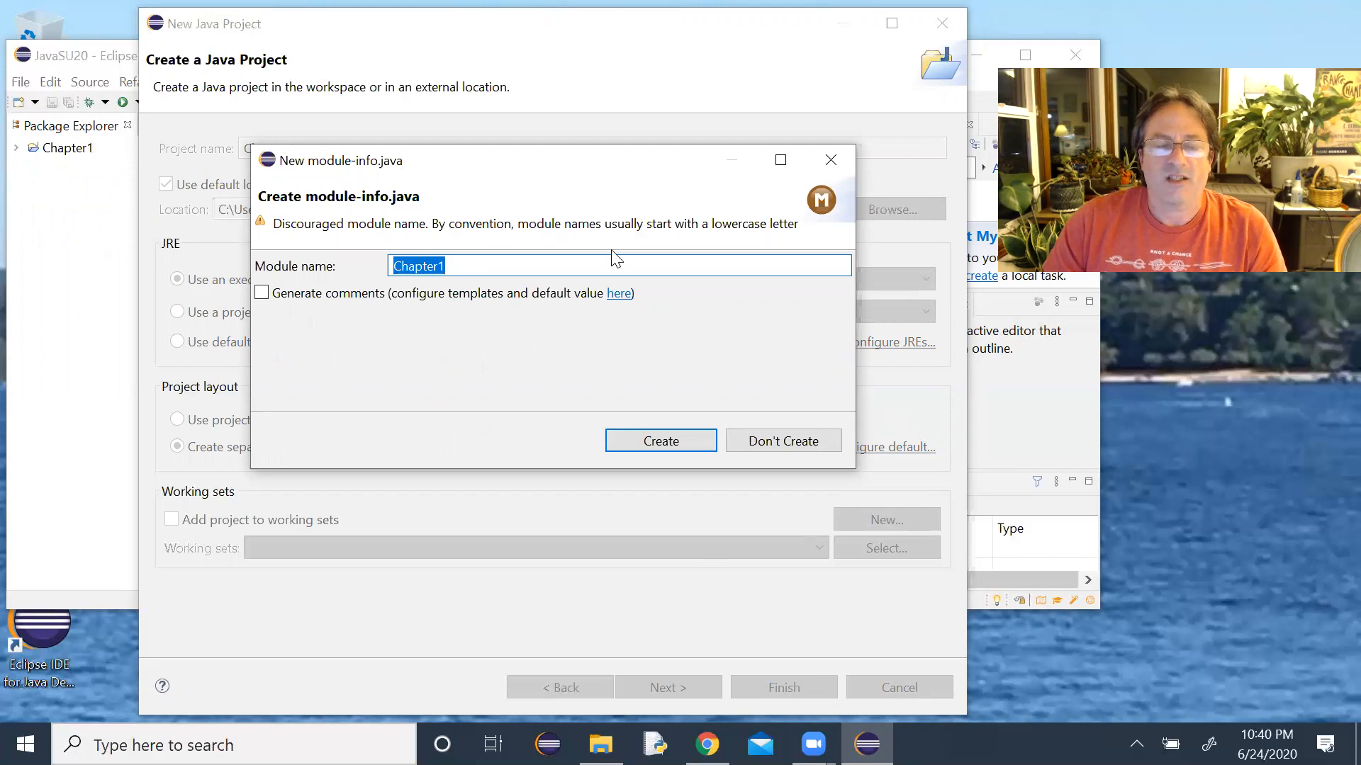
{"action": "left_click", "coordinate": [783, 443]}
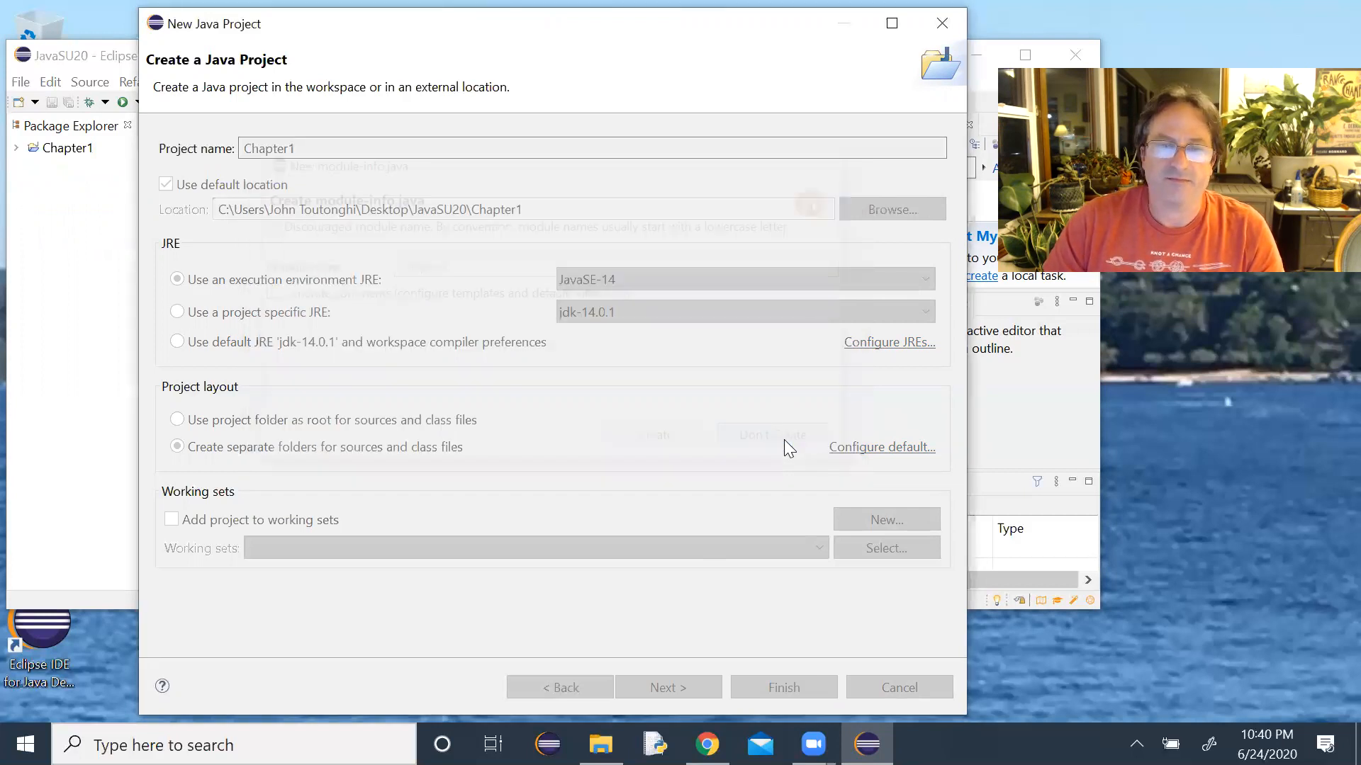
Expand the Chapter1 project and start a new Java class called Name in its src folder
{"action": "left_click", "coordinate": [17, 148]}
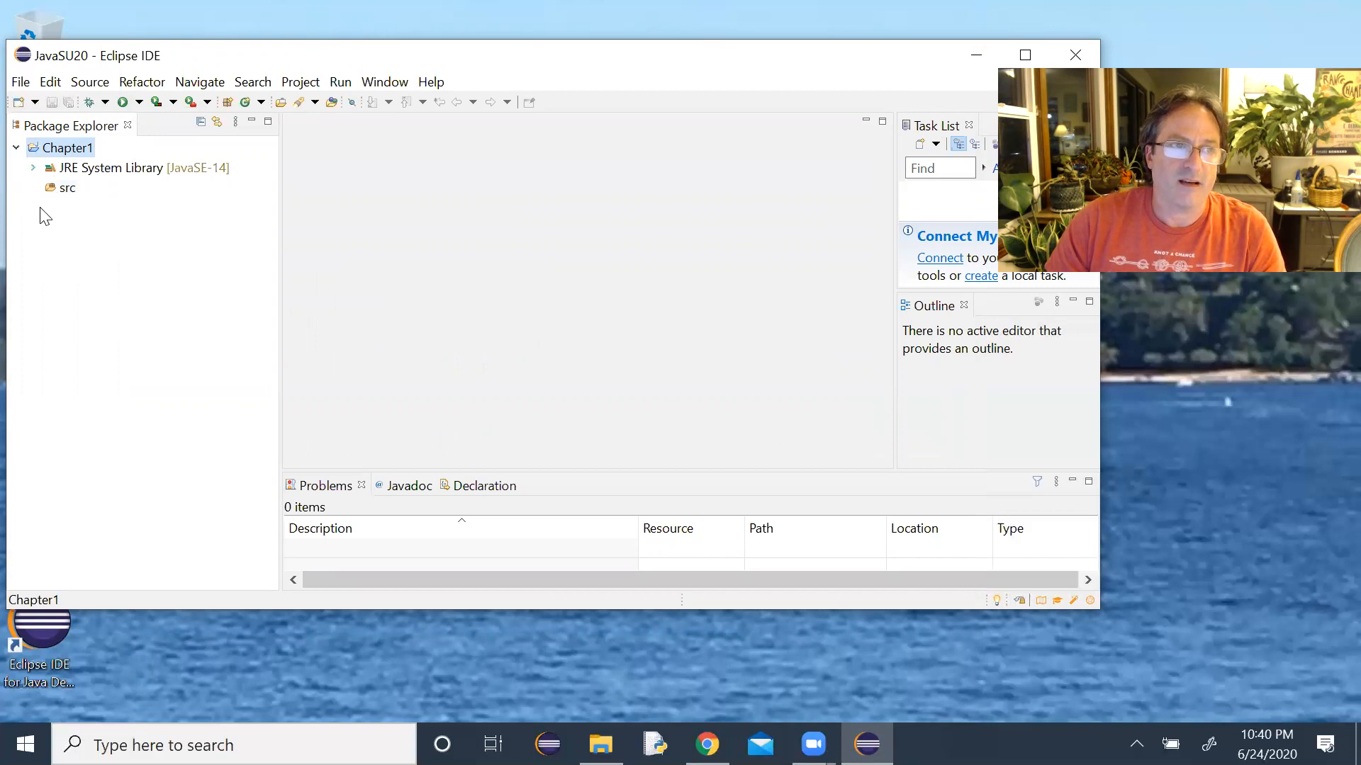
{"action": "left_click", "coordinate": [17, 148]}
{"action": "left_click", "coordinate": [17, 148]}
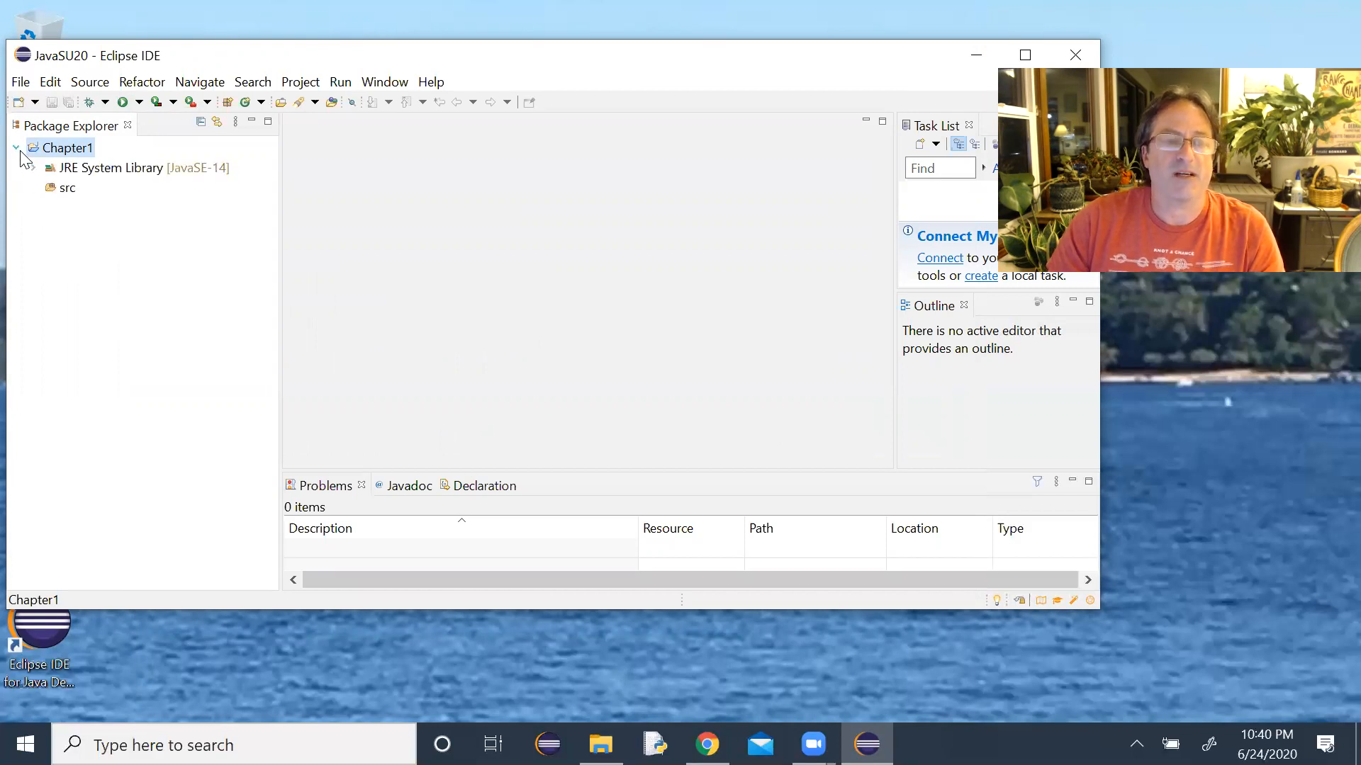
{"action": "left_click", "coordinate": [67, 192]}
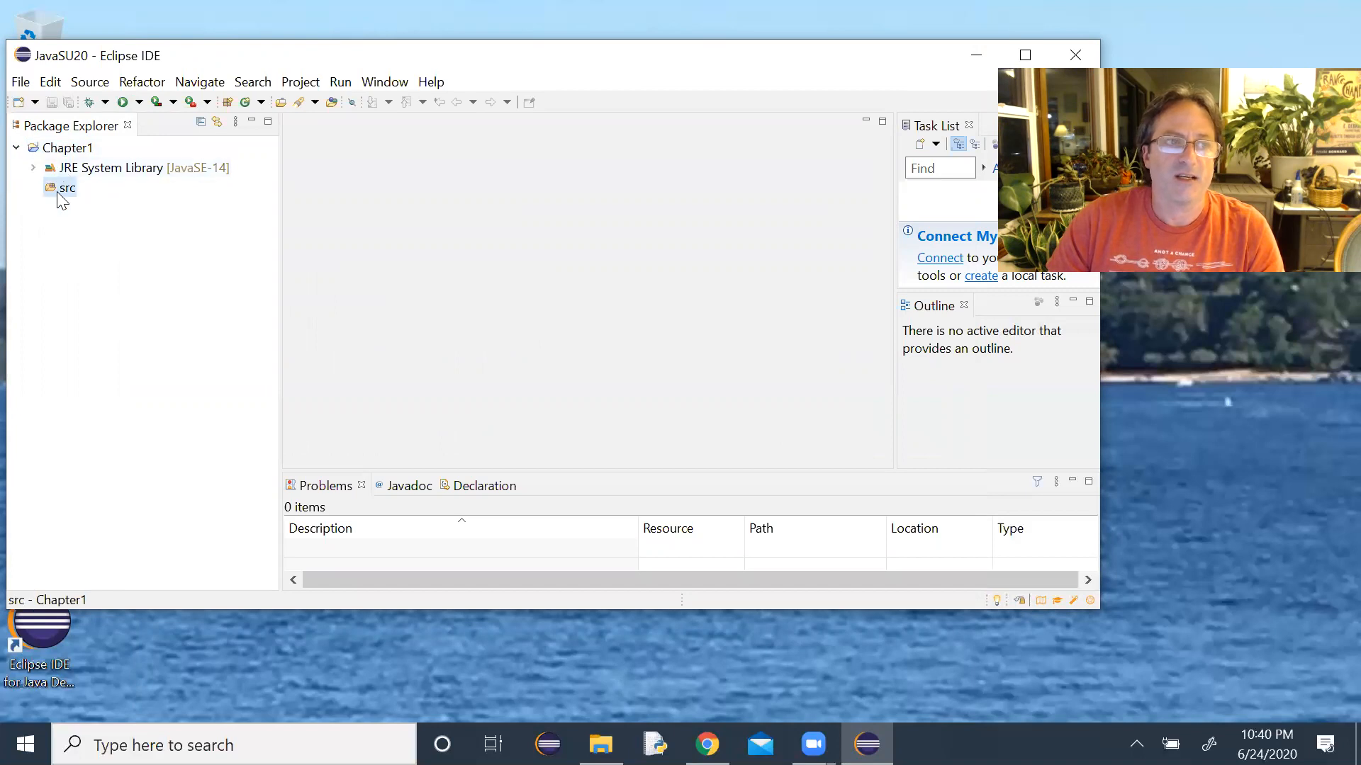
{"action": "left_click", "coordinate": [34, 103]}
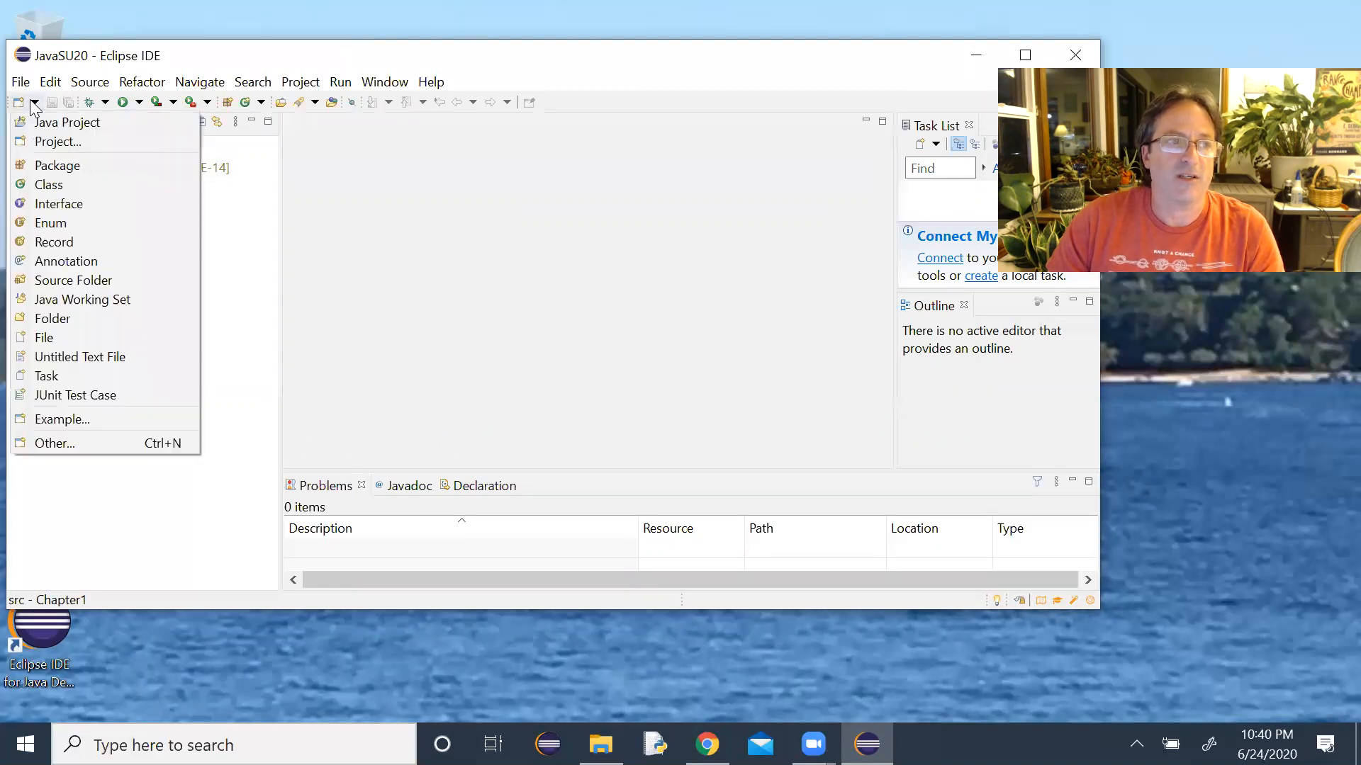
{"action": "left_click", "coordinate": [50, 186]}
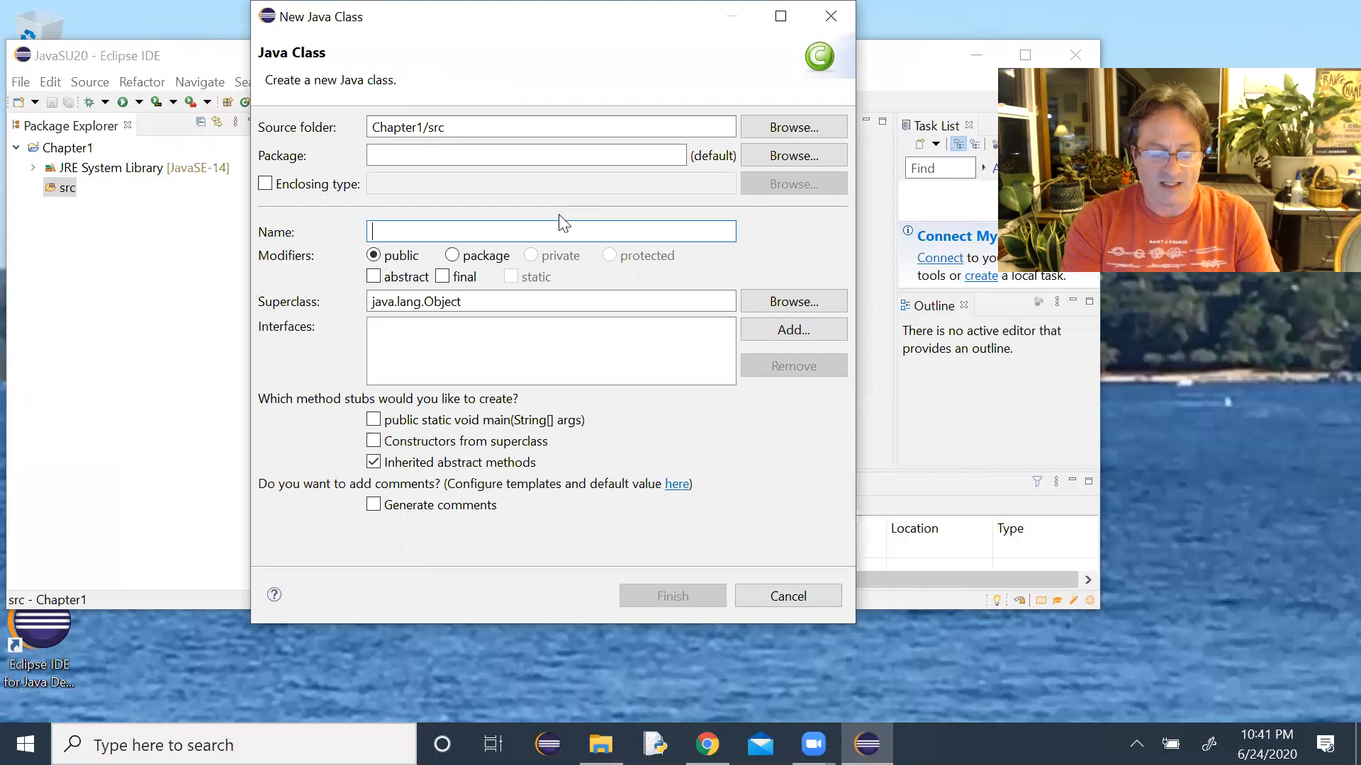
{"action": "type", "text": "Name"}
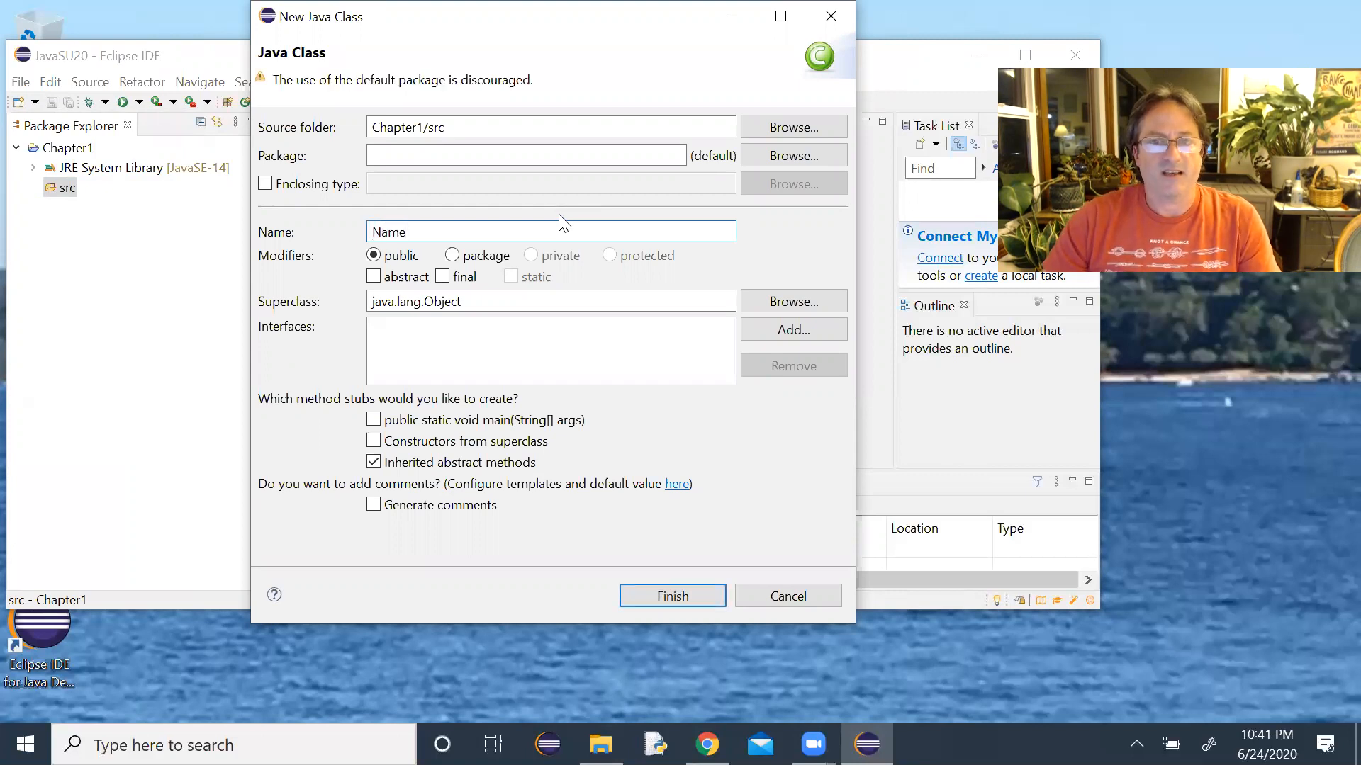
Create the public class with a main method stub, without inherited abstract methods, leaving the package blank
{"action": "left_click_drag", "start_coordinate": [381, 231], "coordinate": [374, 232]}
{"action": "left_click", "coordinate": [414, 229]}
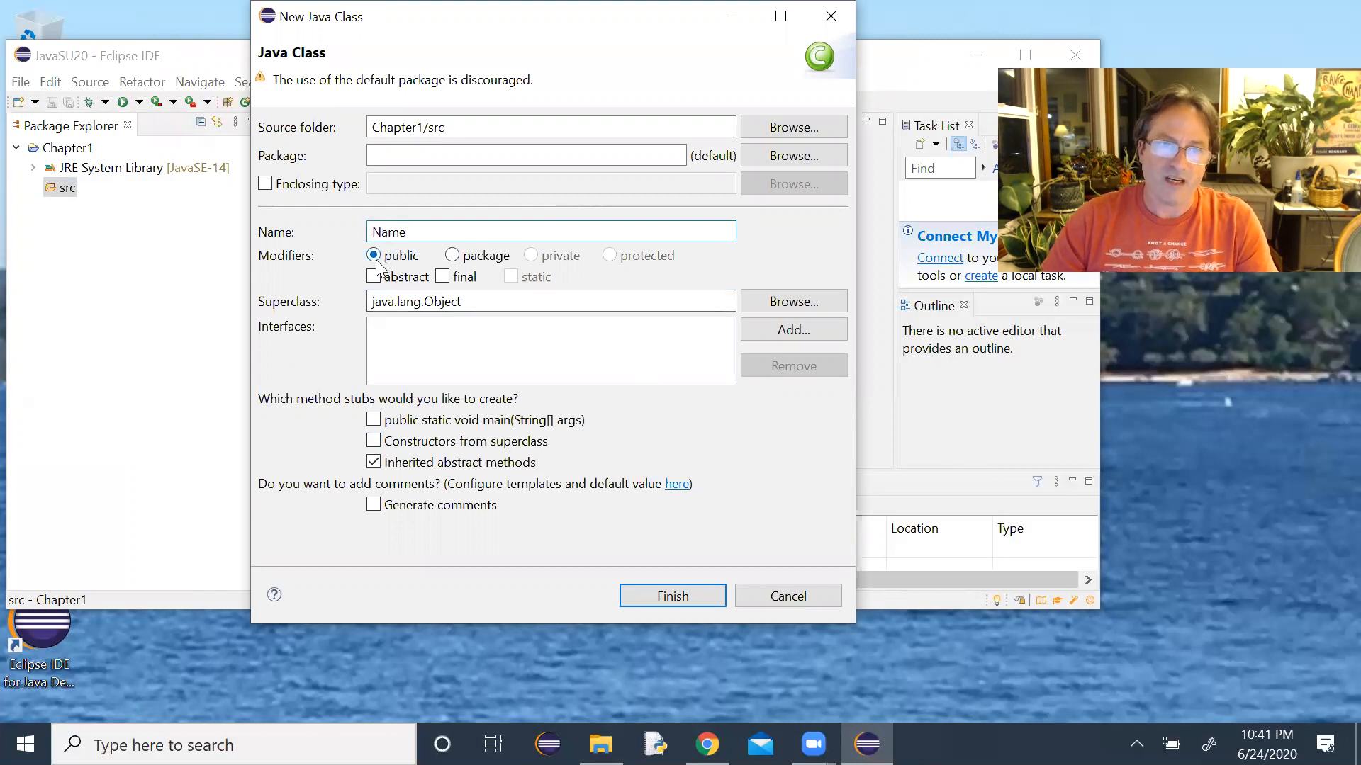
{"action": "left_click", "coordinate": [373, 420]}
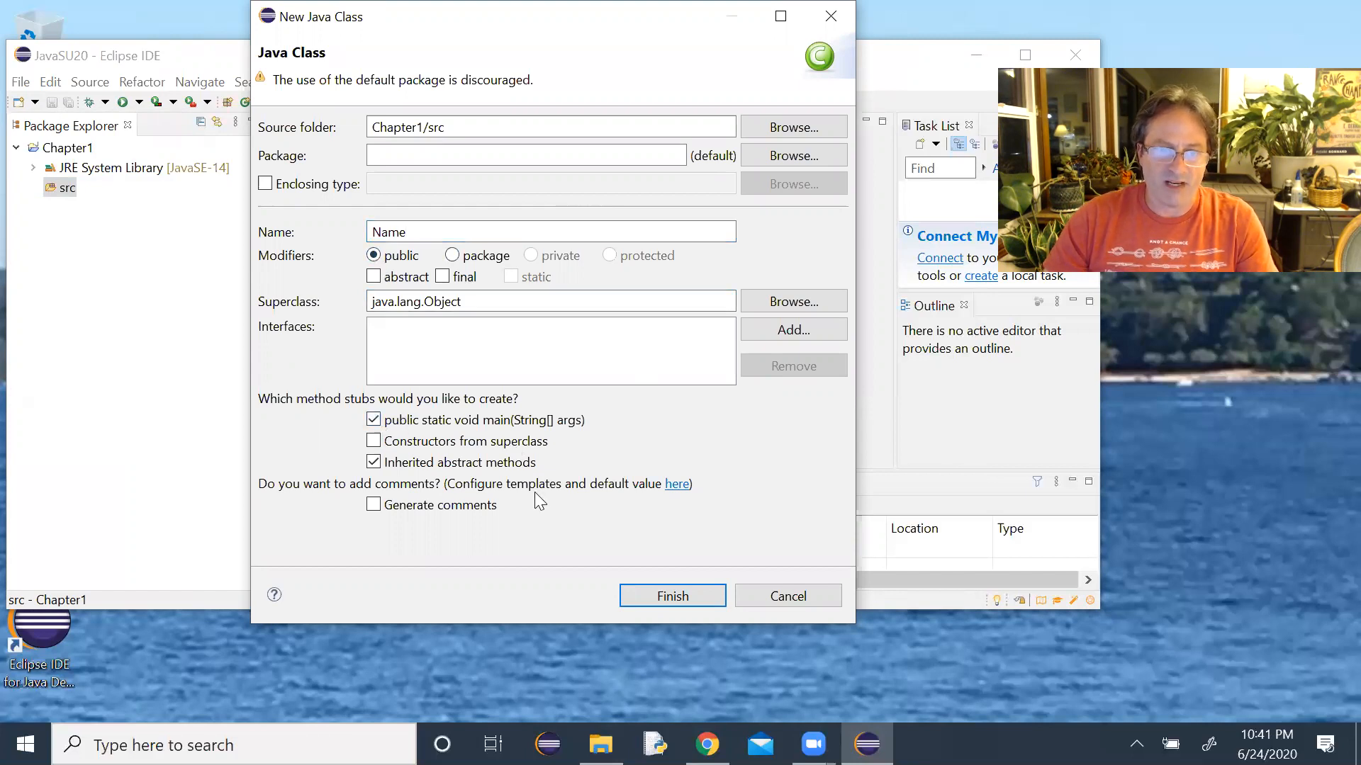
{"action": "left_click", "coordinate": [373, 462]}
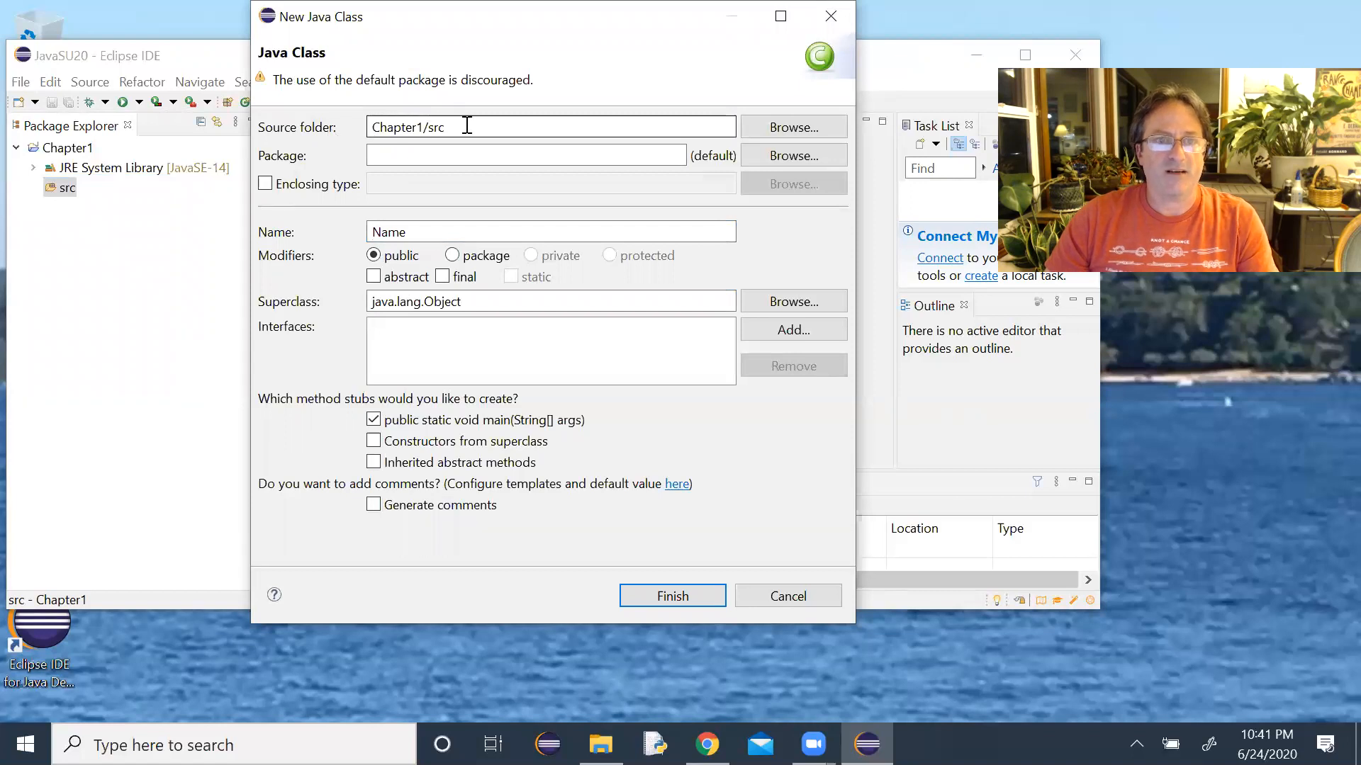
{"action": "left_click", "coordinate": [452, 151]}
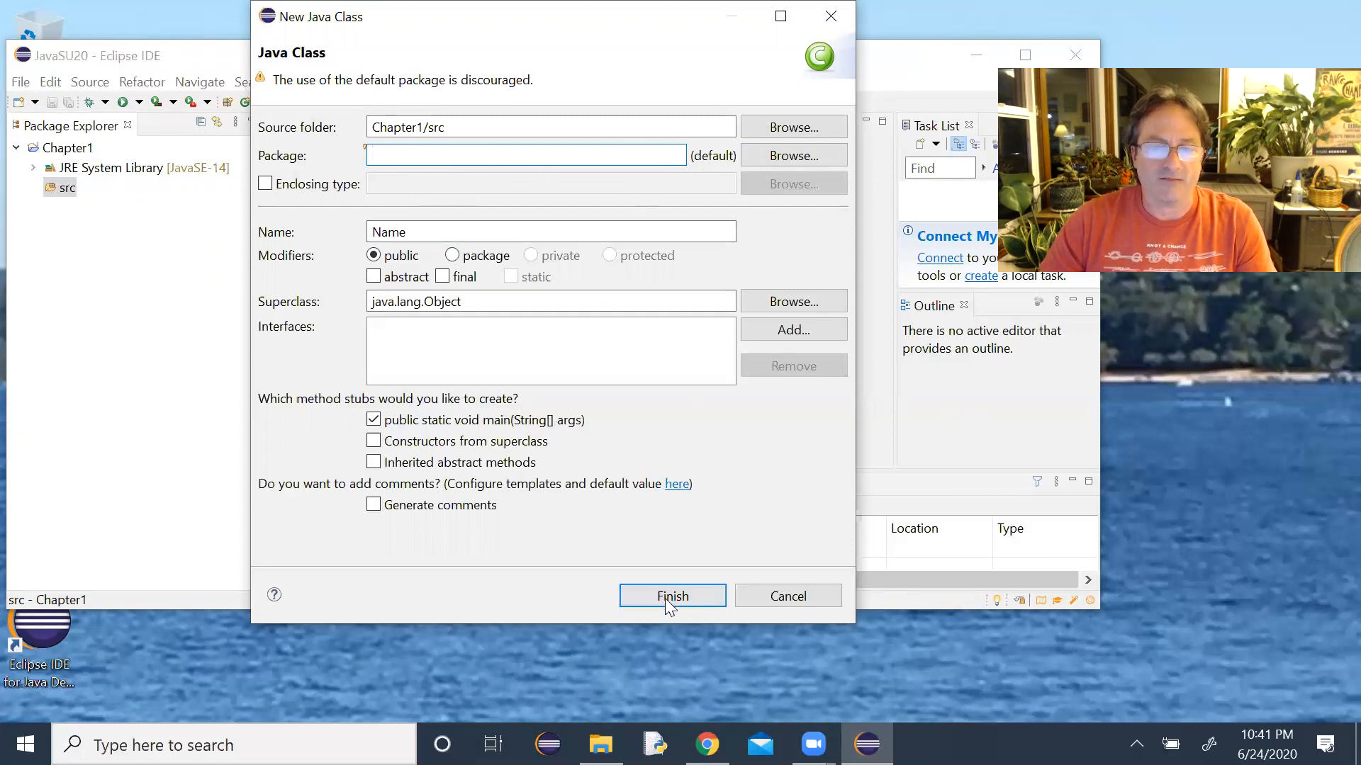
{"action": "left_click", "coordinate": [373, 422]}
{"action": "left_click", "coordinate": [373, 422]}
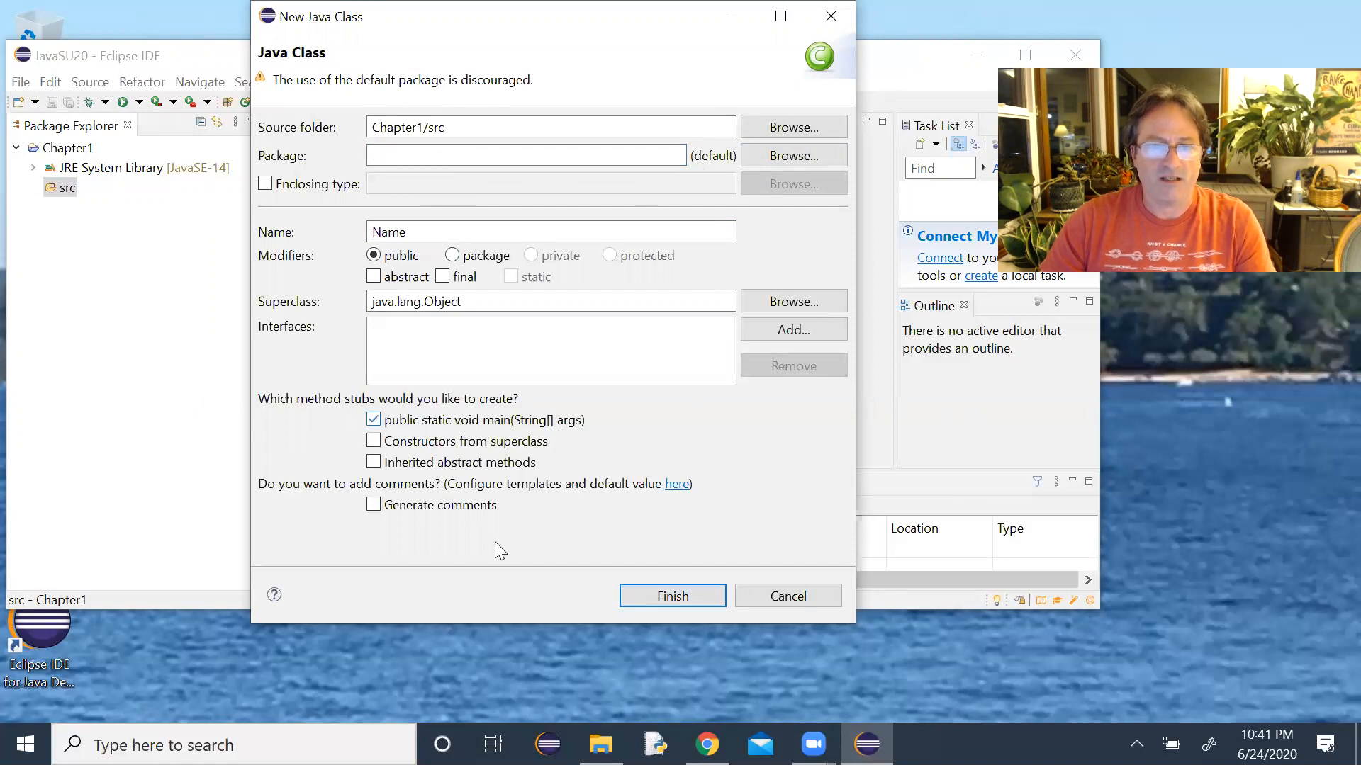
{"action": "left_click", "coordinate": [661, 591]}
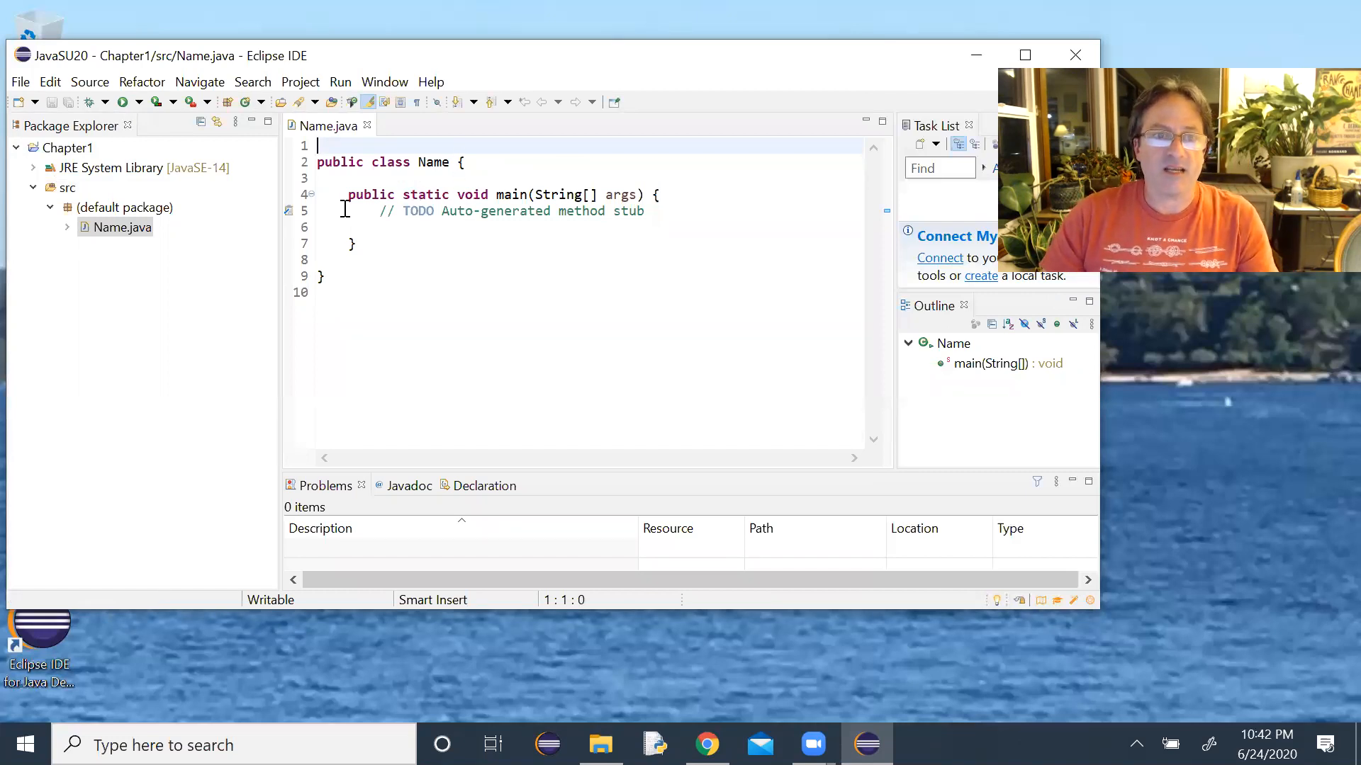
Replace the auto-generated TODO comment in the main method with "Test class to print my Name" and add a new line below
{"action": "left_click_drag", "start_coordinate": [667, 211], "coordinate": [384, 215]}
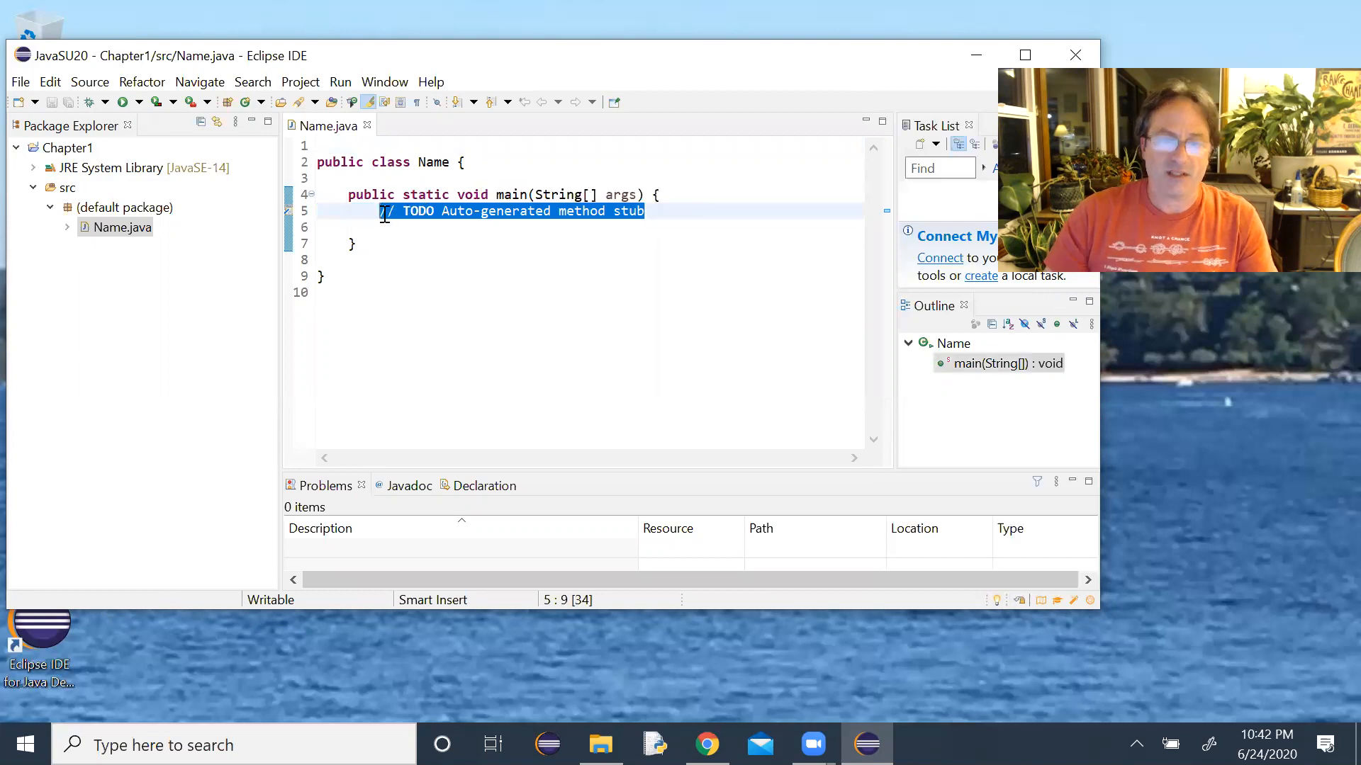
{"action": "left_click", "coordinate": [549, 255]}
{"action": "left_click_drag", "start_coordinate": [665, 212], "coordinate": [401, 217]}
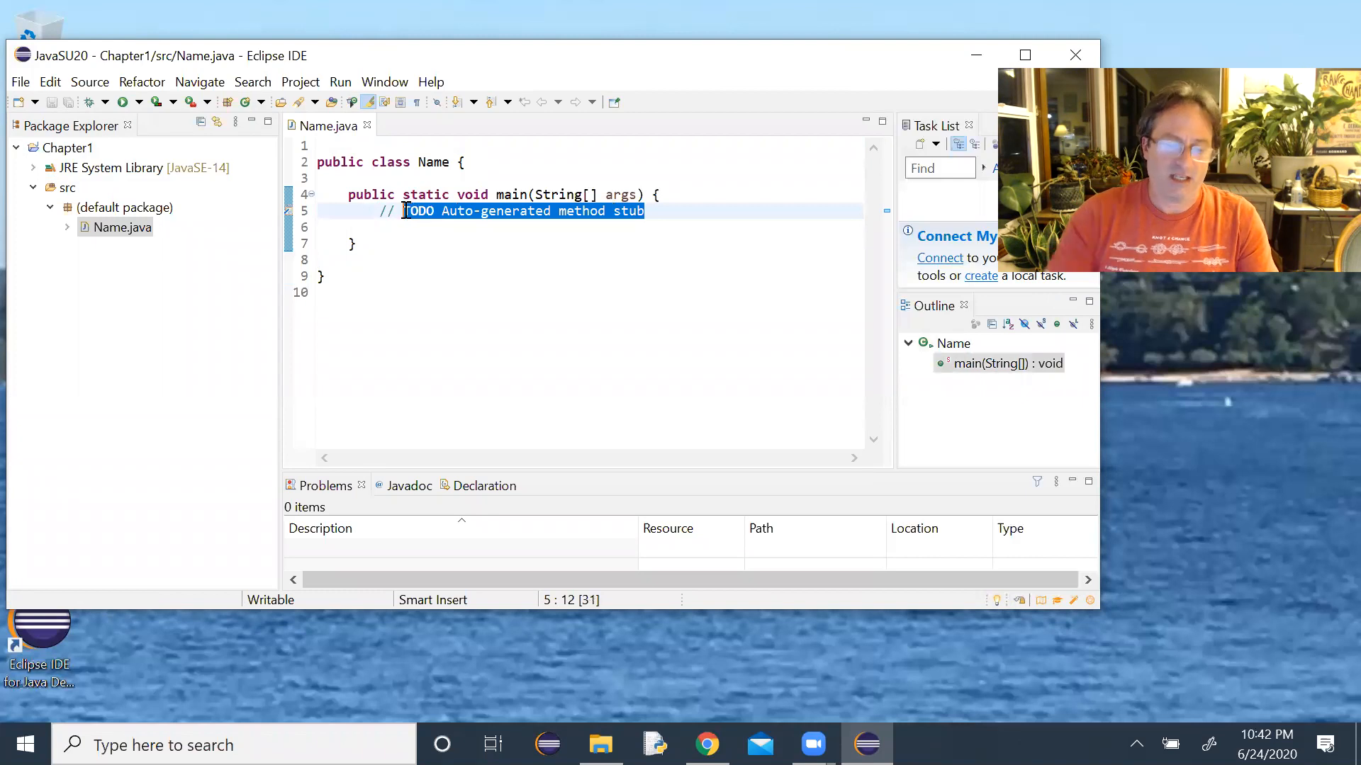
{"action": "type", "text": "Test clas"}
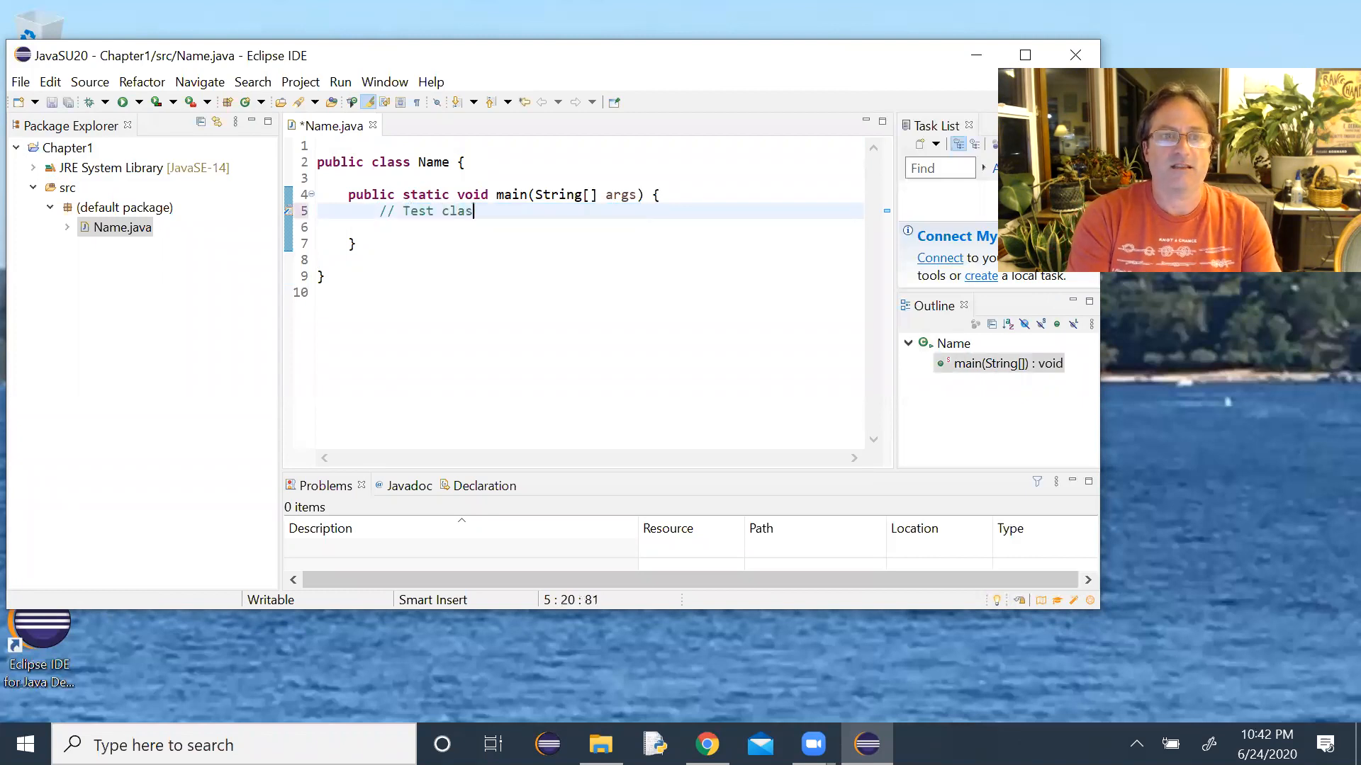
{"action": "type", "text": "s to pri"}
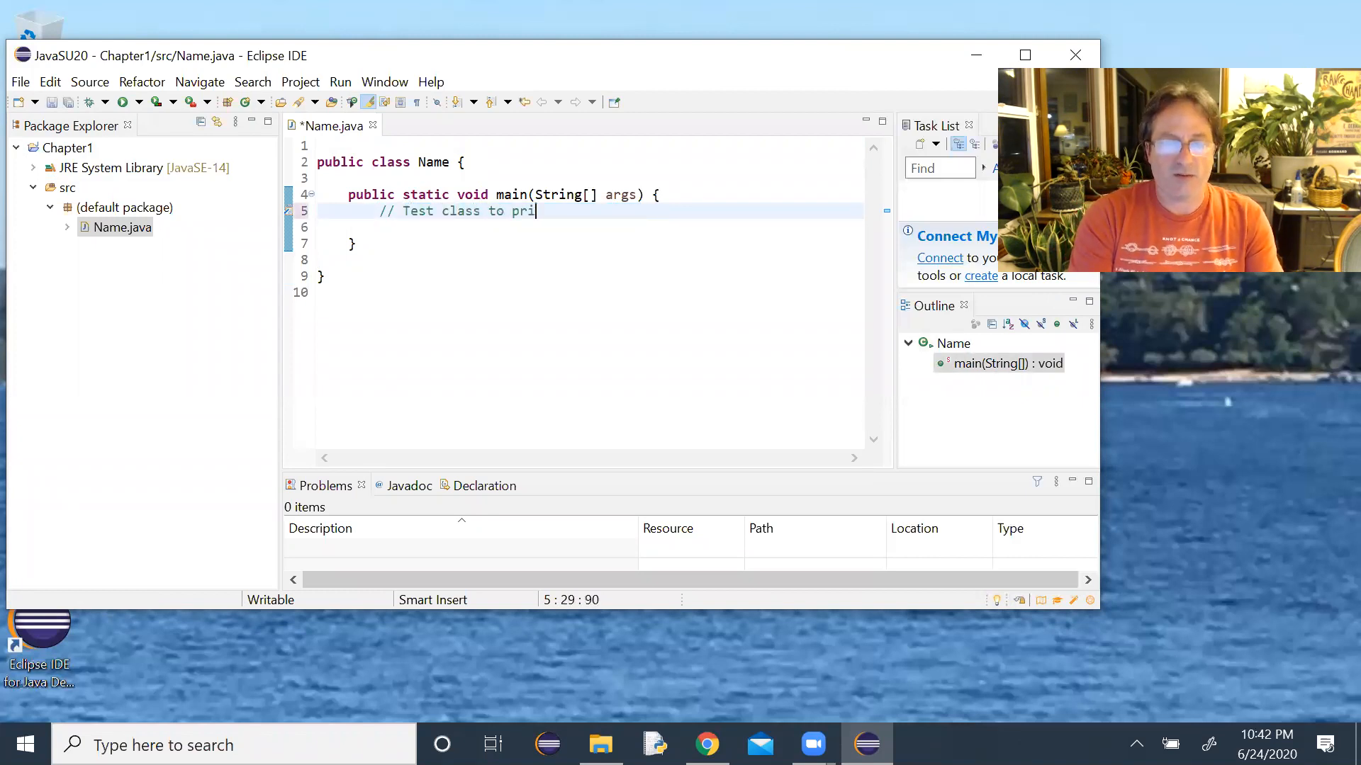
{"action": "type", "text": "nt my Name"}
{"action": "key", "text": "Return"}
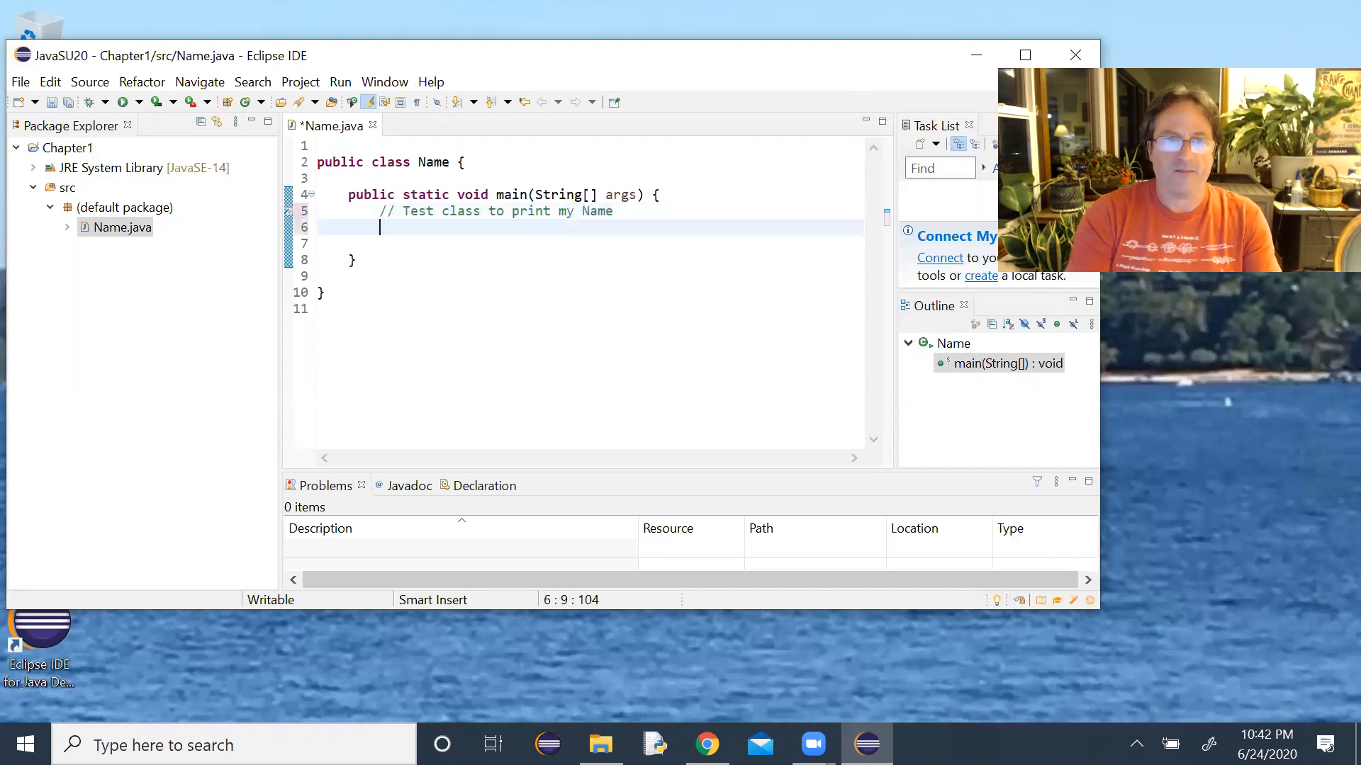
Below the comment in the main method, add a System.out.println statement that prints the author's surname
{"action": "type", "text": "Sys"}
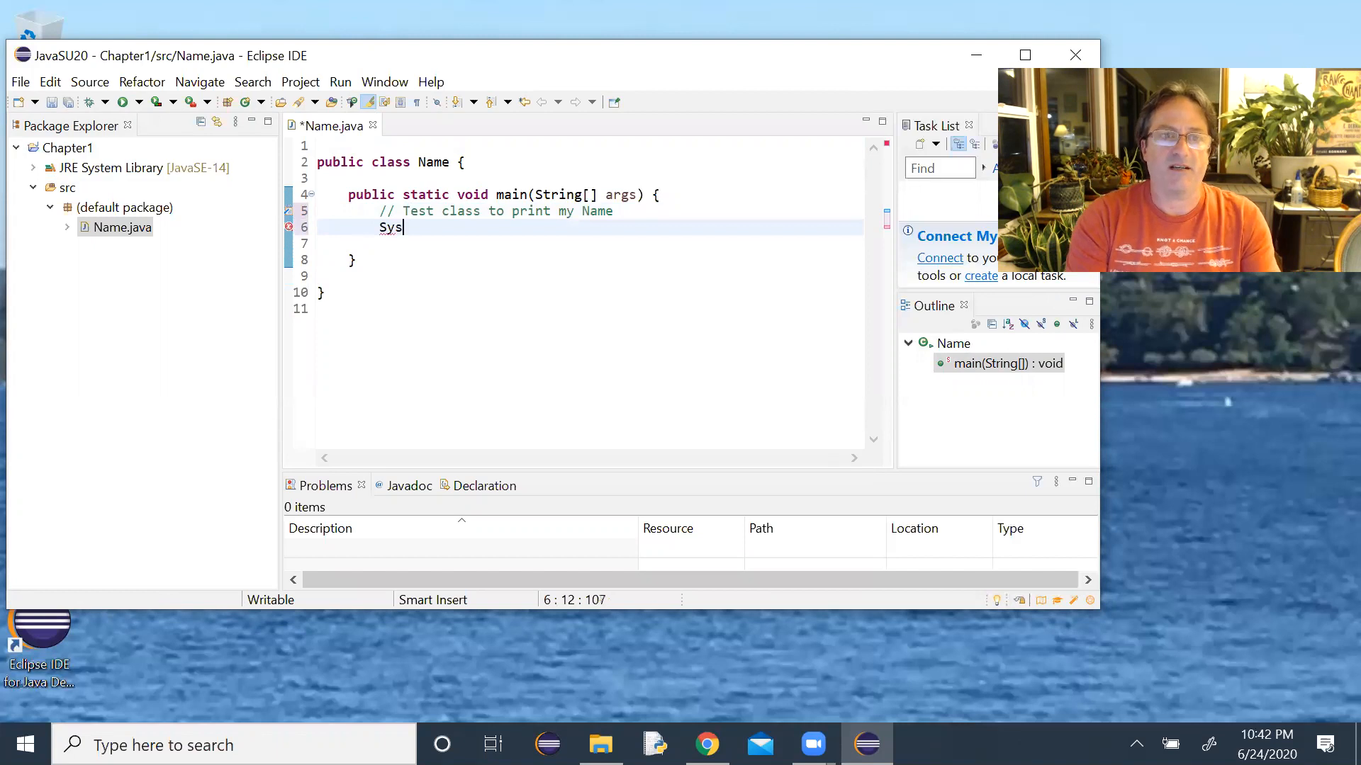
{"action": "type", "text": "tem.out"}
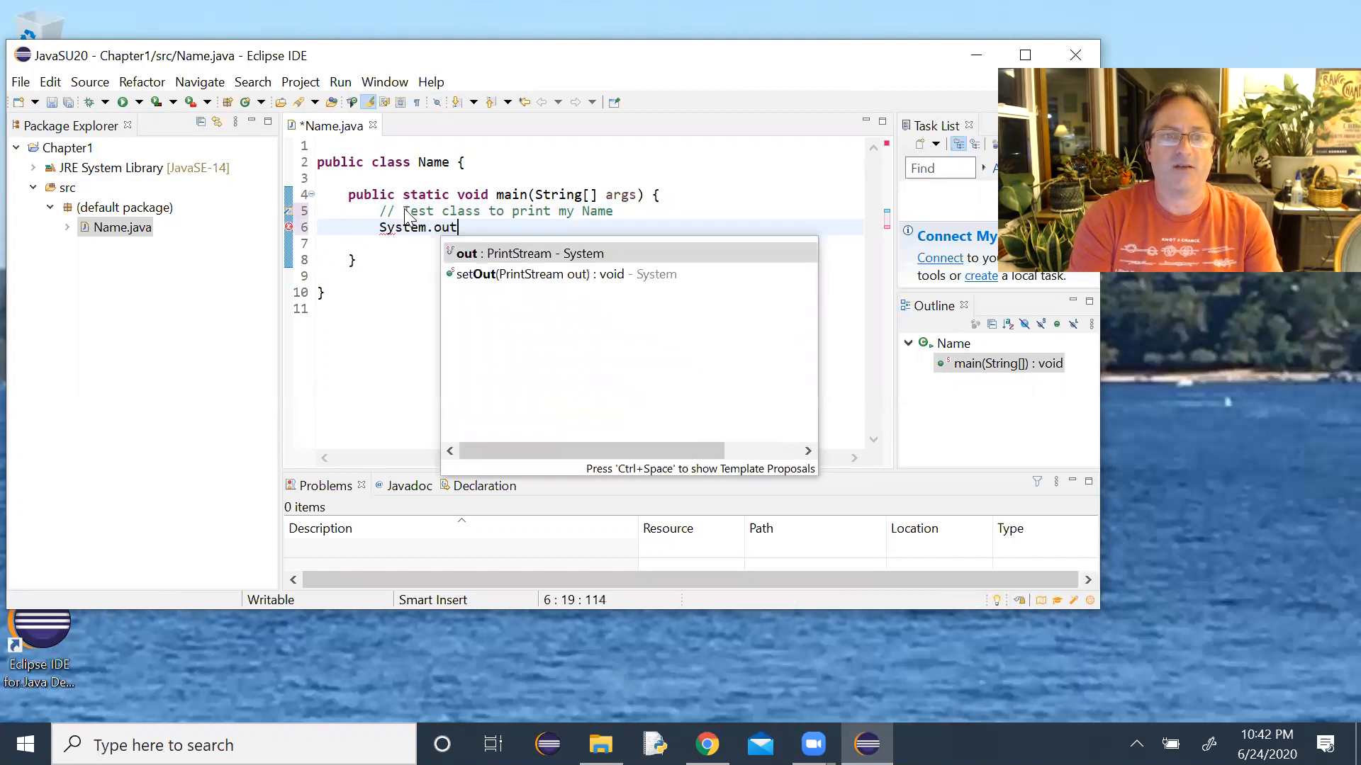
{"action": "type", "text": ".print"}
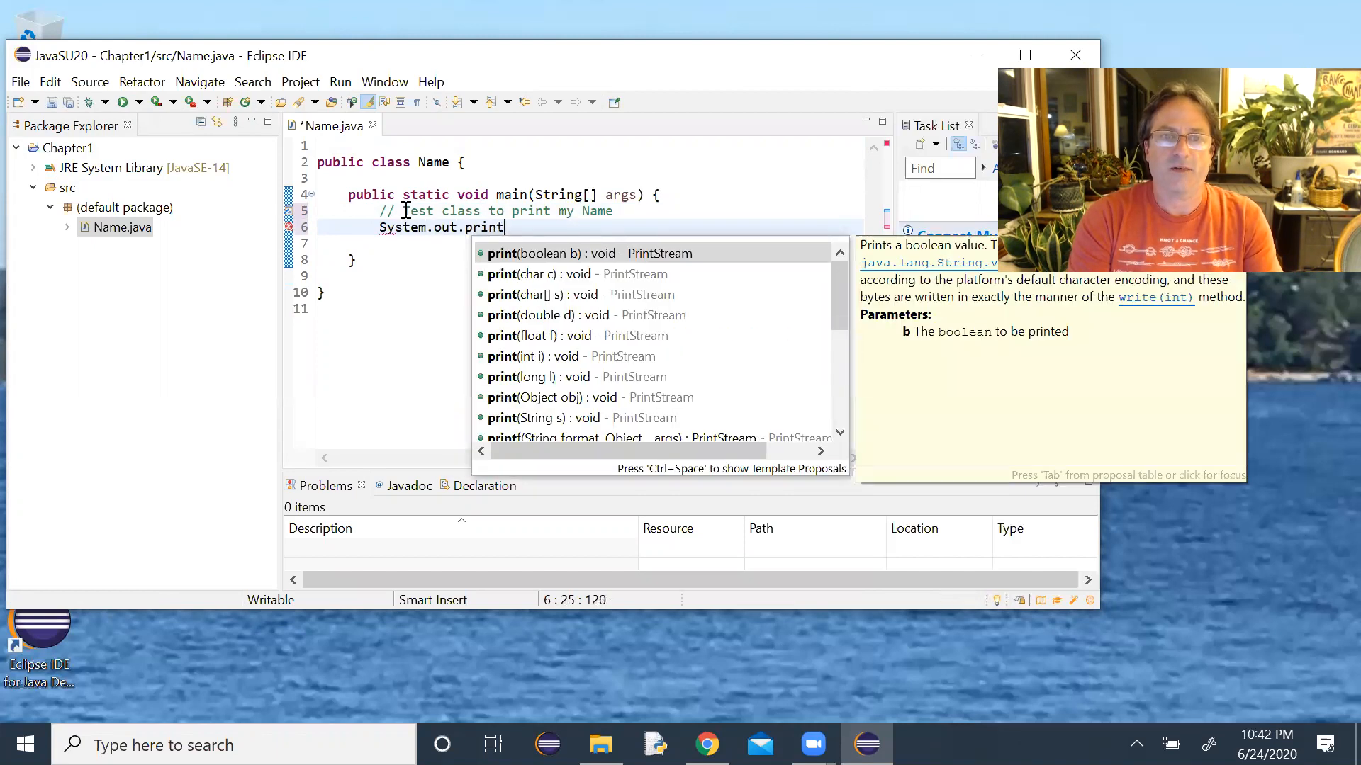
{"action": "type", "text": "ln("}
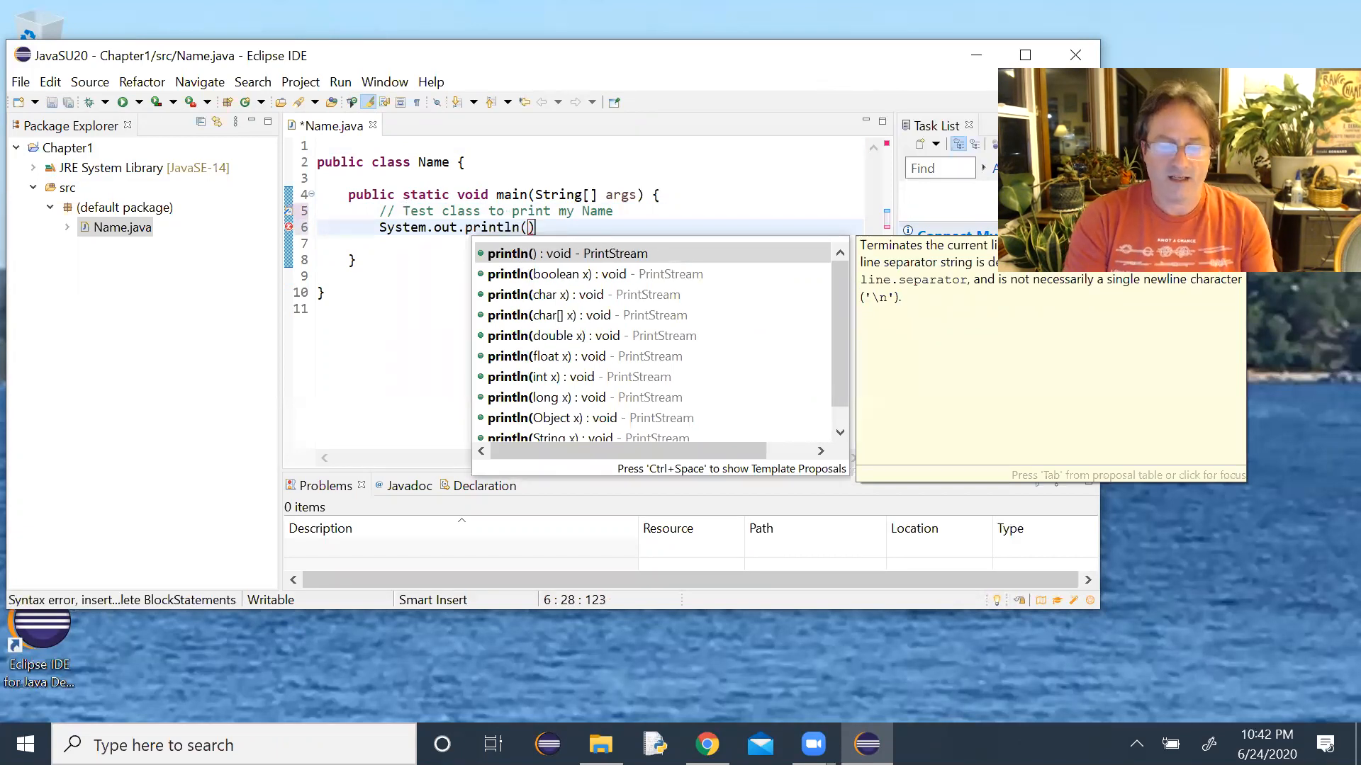
{"action": "type", "text": "\"Tou"}
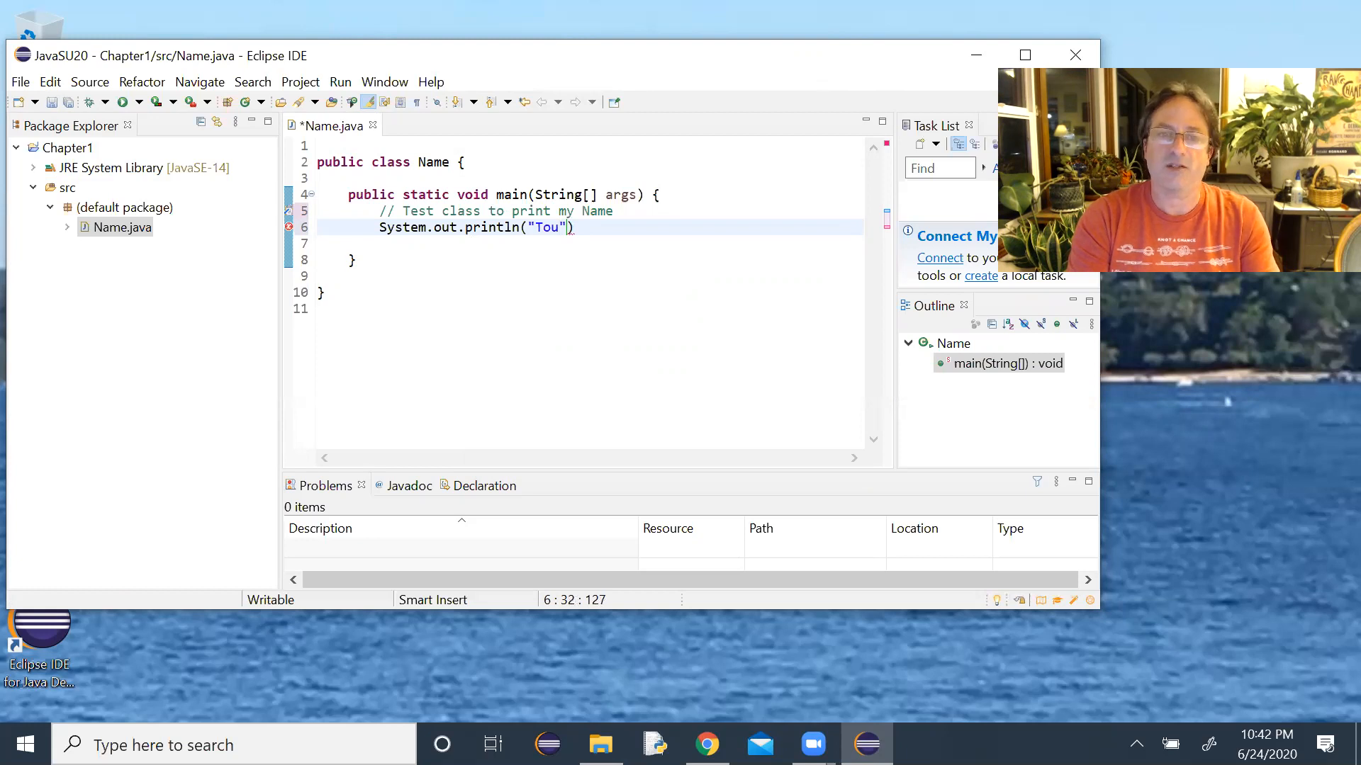
{"action": "type", "text": "ton"}
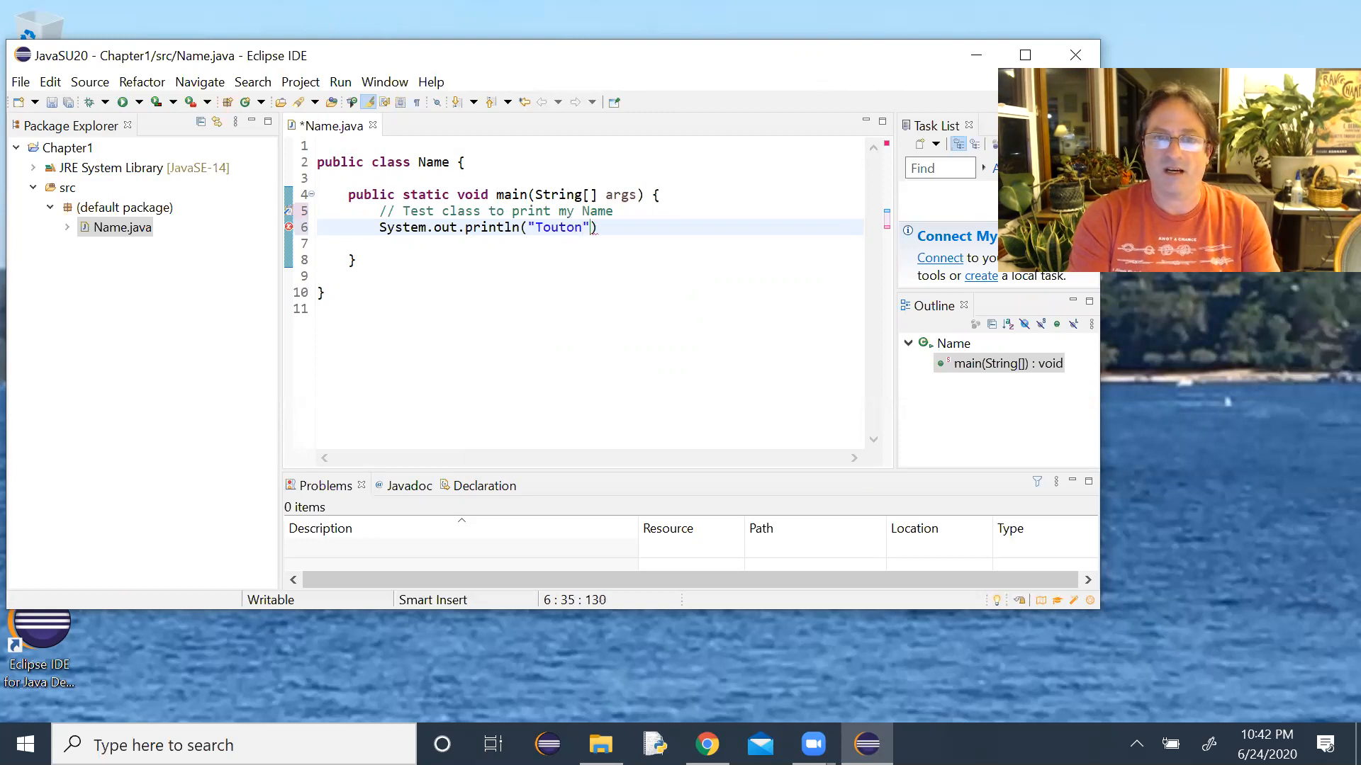
{"action": "type", "text": "ghi"}
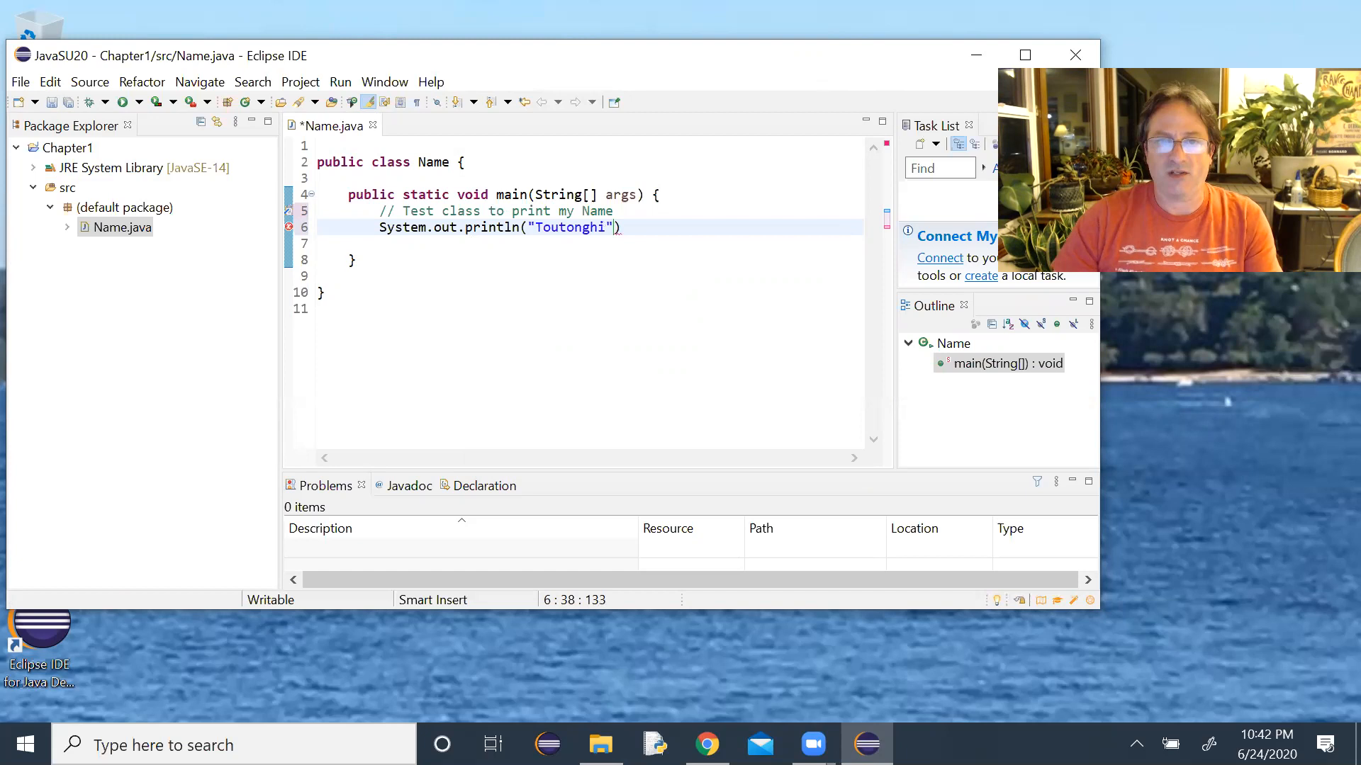
{"action": "type", "text": "\")"}
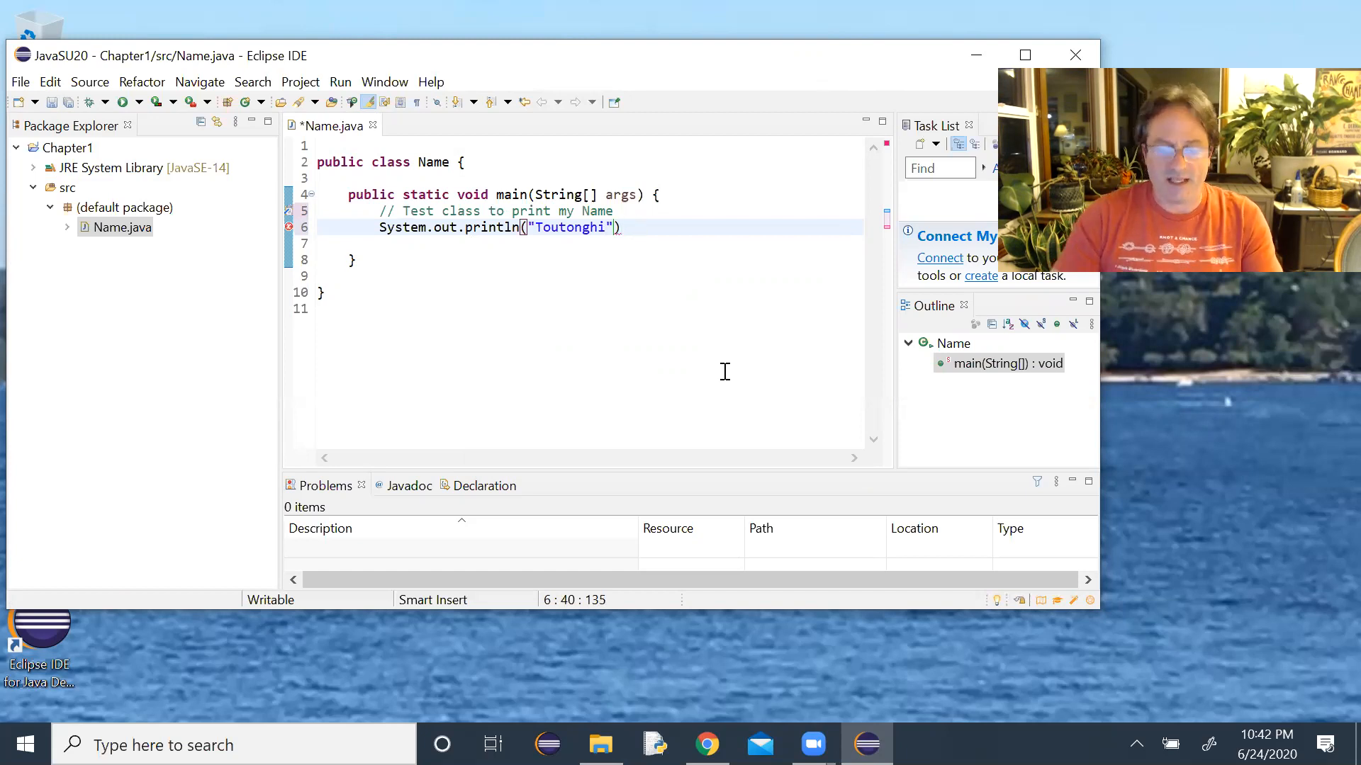
{"action": "type", "text": ";"}
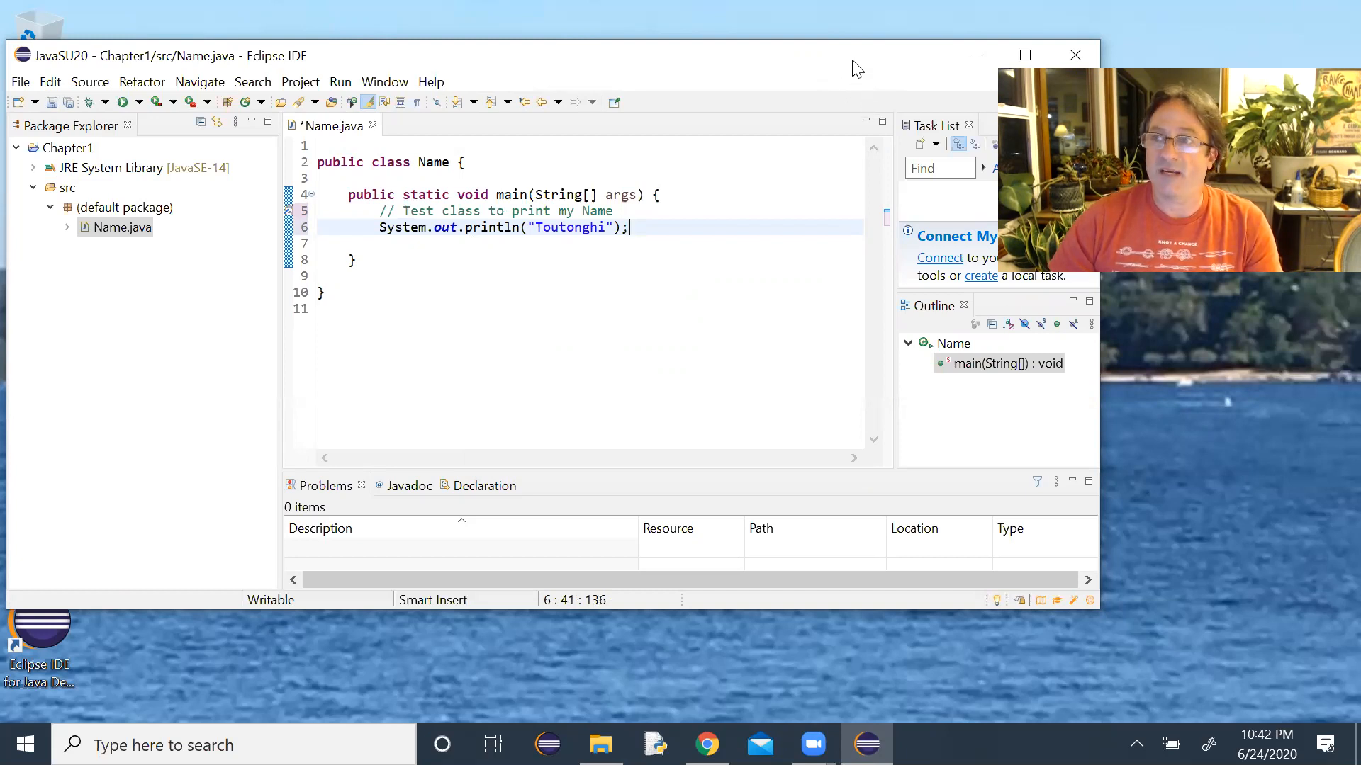
Add a second System.out.println statement on a new line under the surname statement, printing the author's initials
{"action": "left_click_drag", "start_coordinate": [853, 59], "coordinate": [862, 106]}
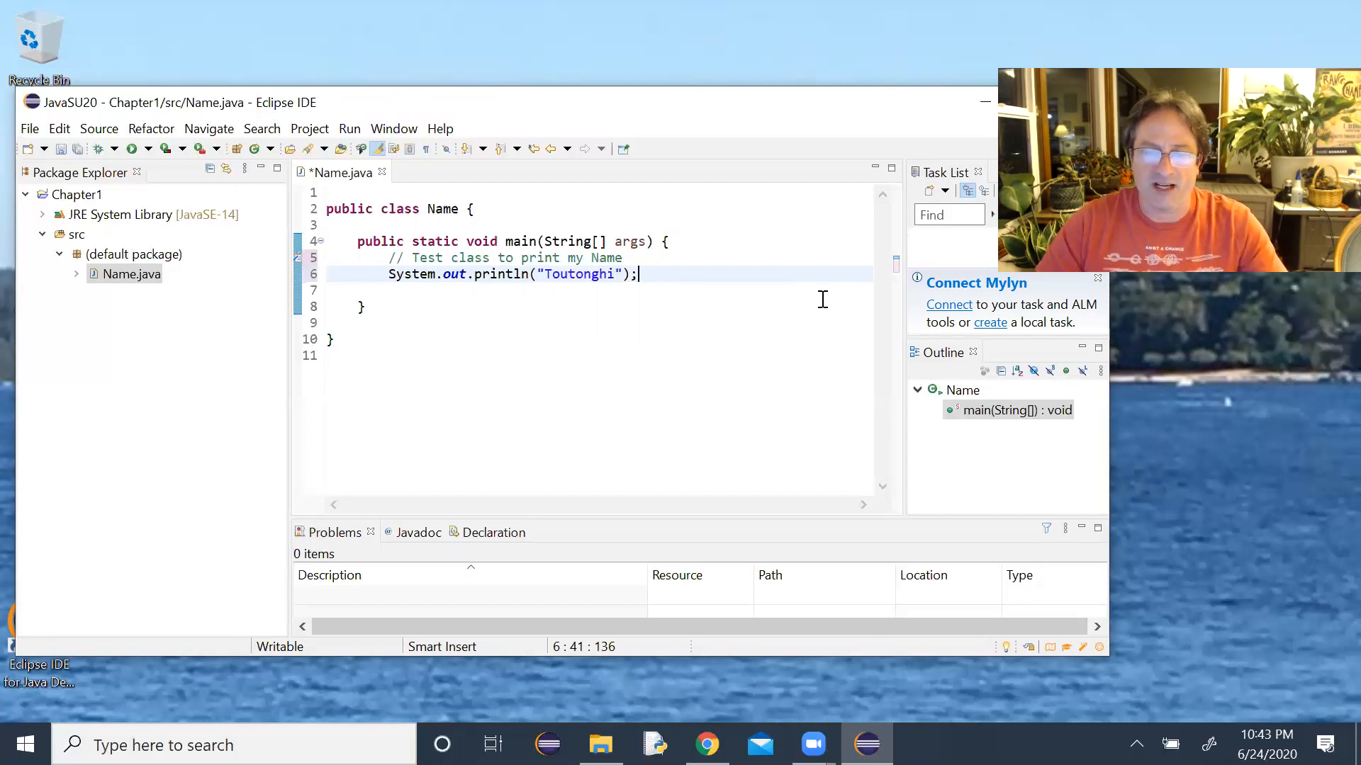
{"action": "left_click_drag", "start_coordinate": [692, 112], "coordinate": [719, 115]}
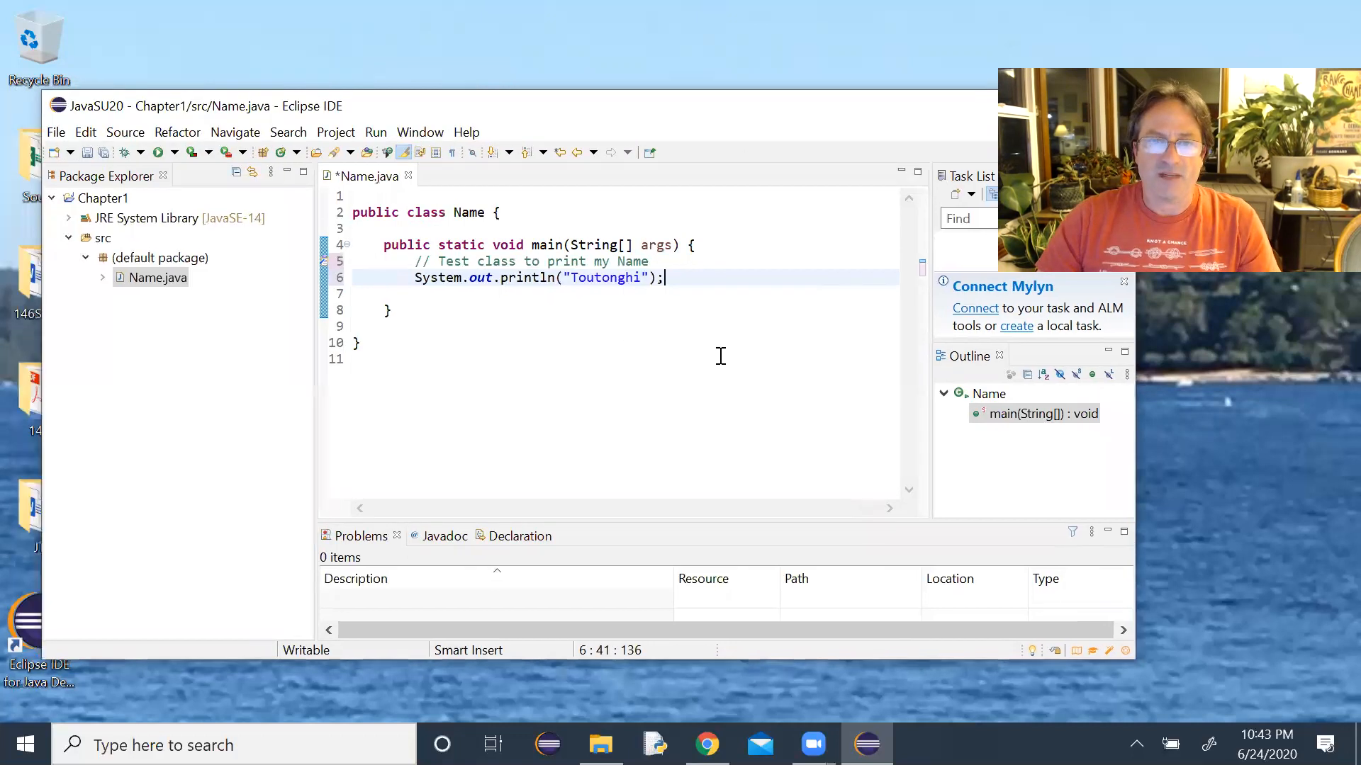
{"action": "key", "text": "Return"}
{"action": "type", "text": "Sy"}
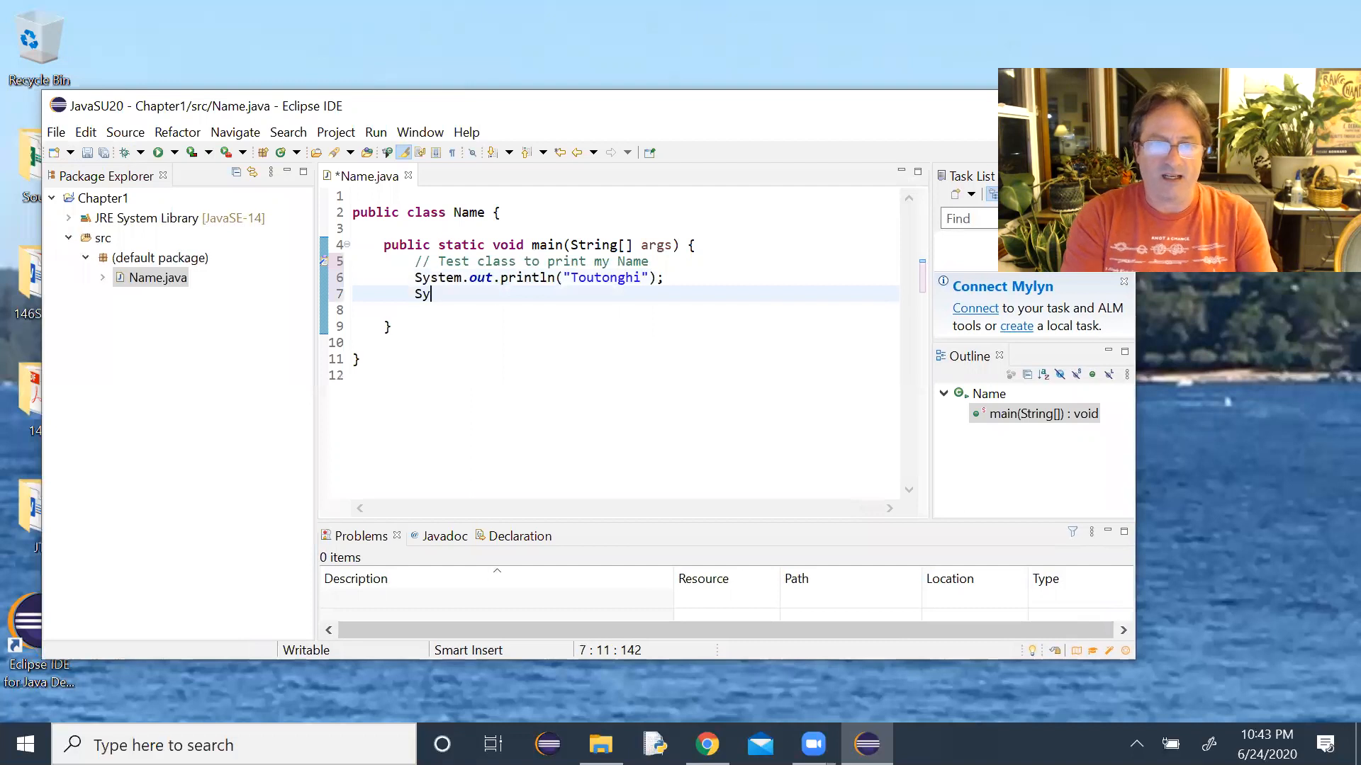
{"action": "type", "text": "stem.out."}
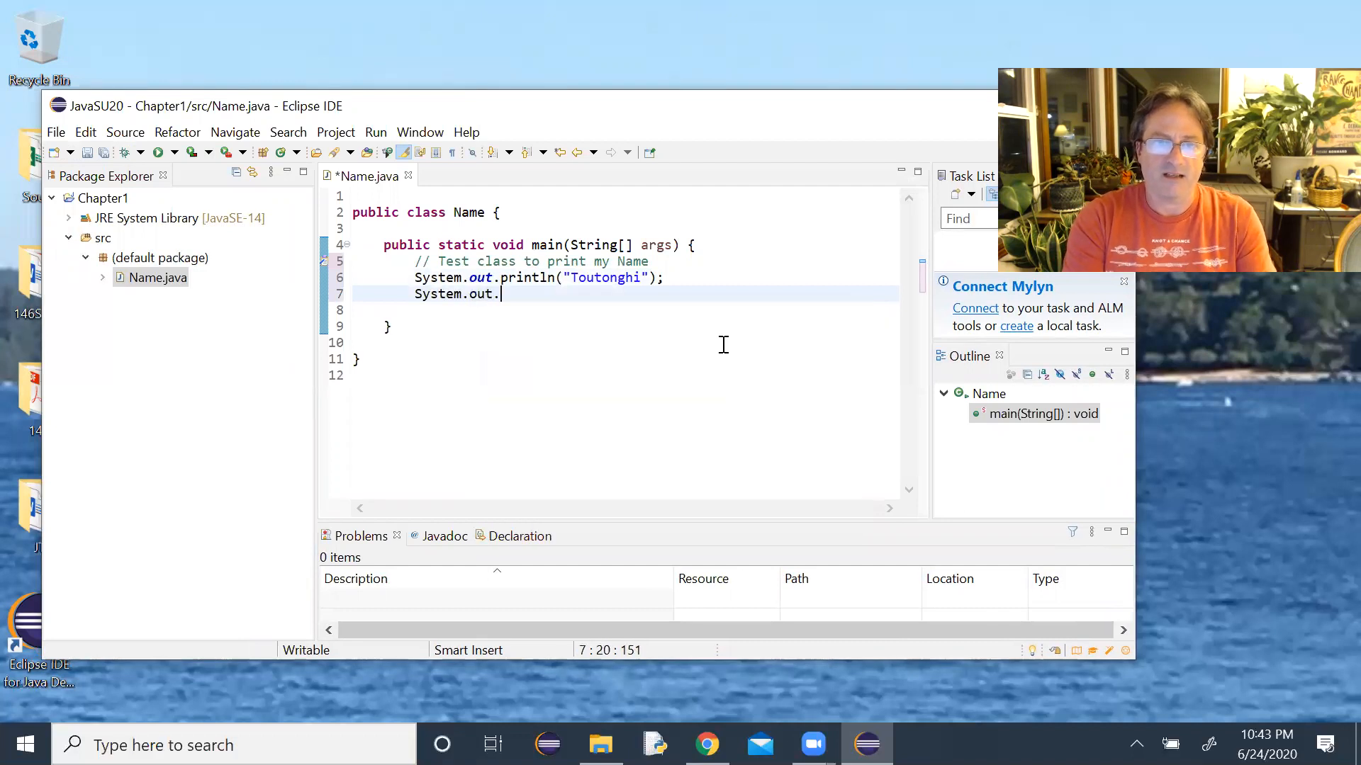
{"action": "type", "text": "print"}
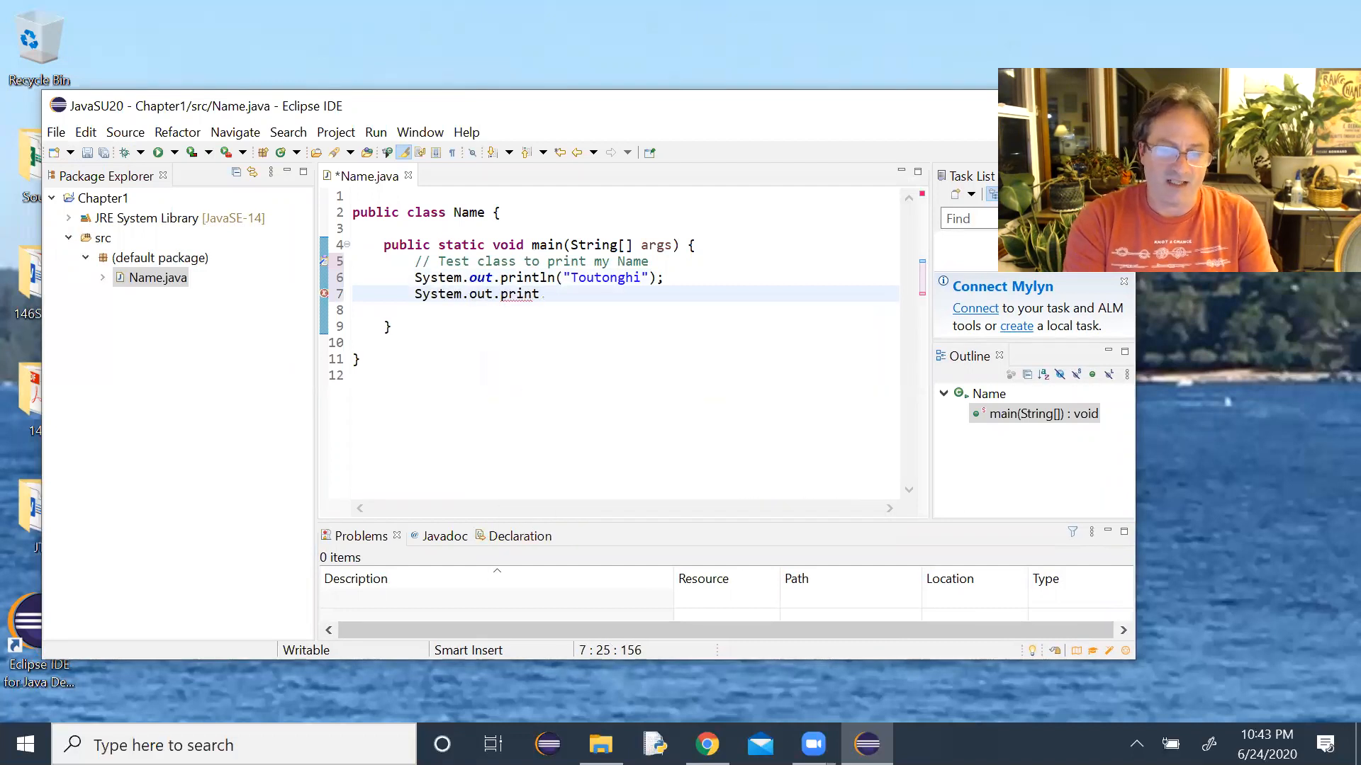
{"action": "type", "text": "ln(\""}
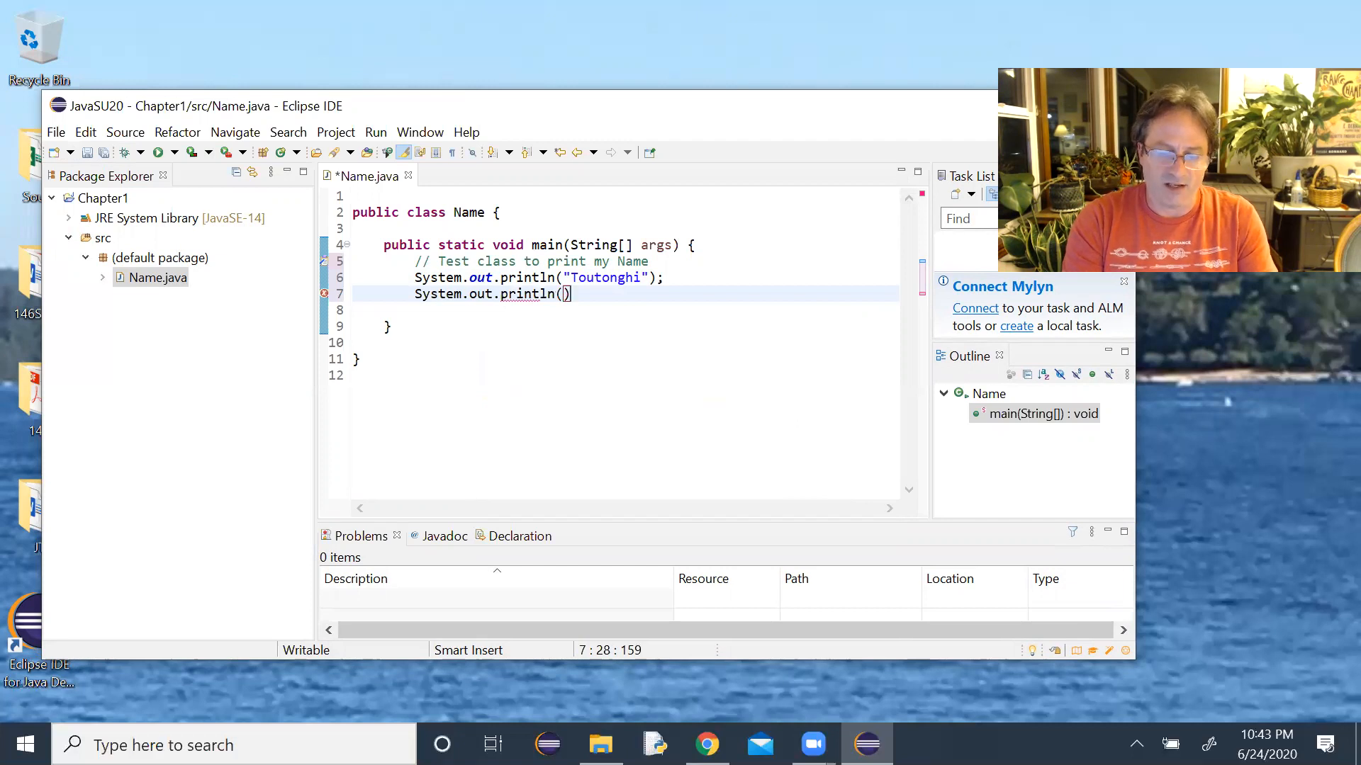
{"action": "type", "text": "JT"}
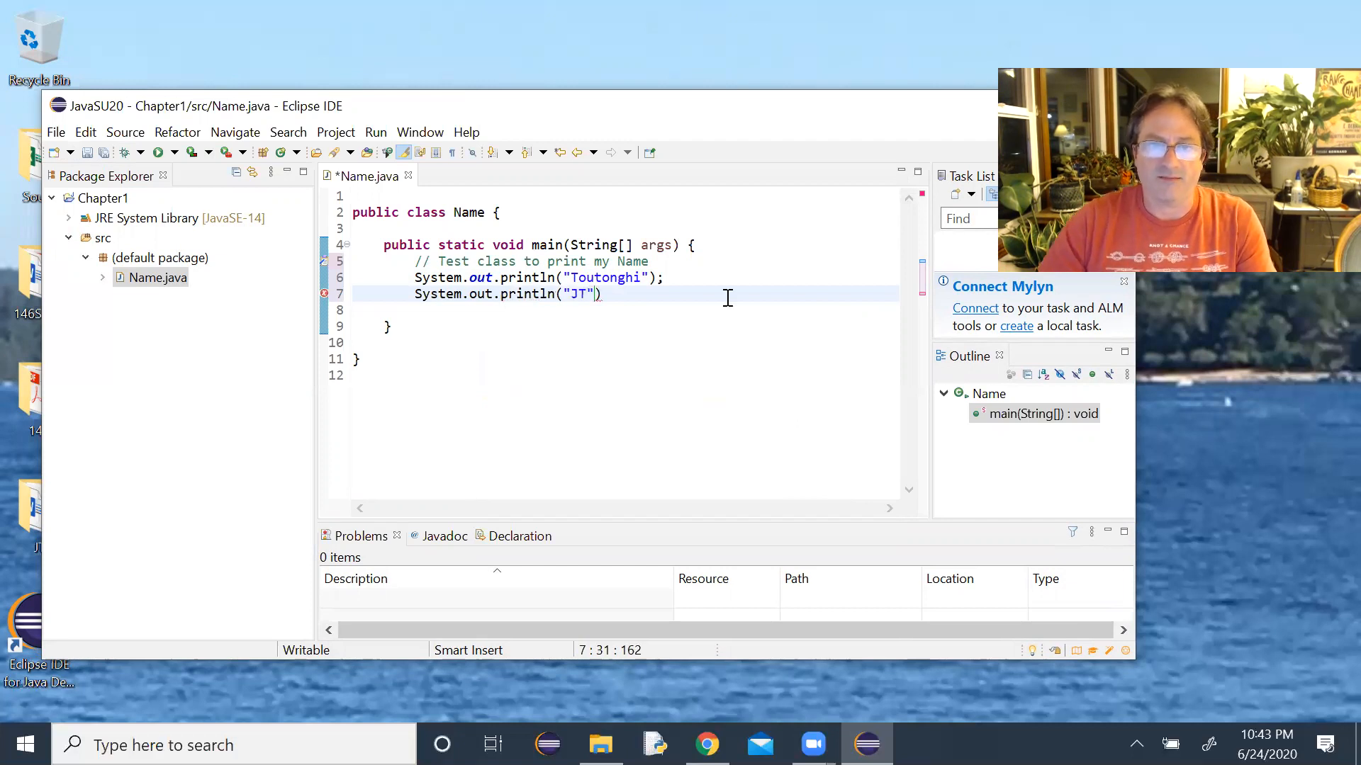
{"action": "type", "text": "\");"}
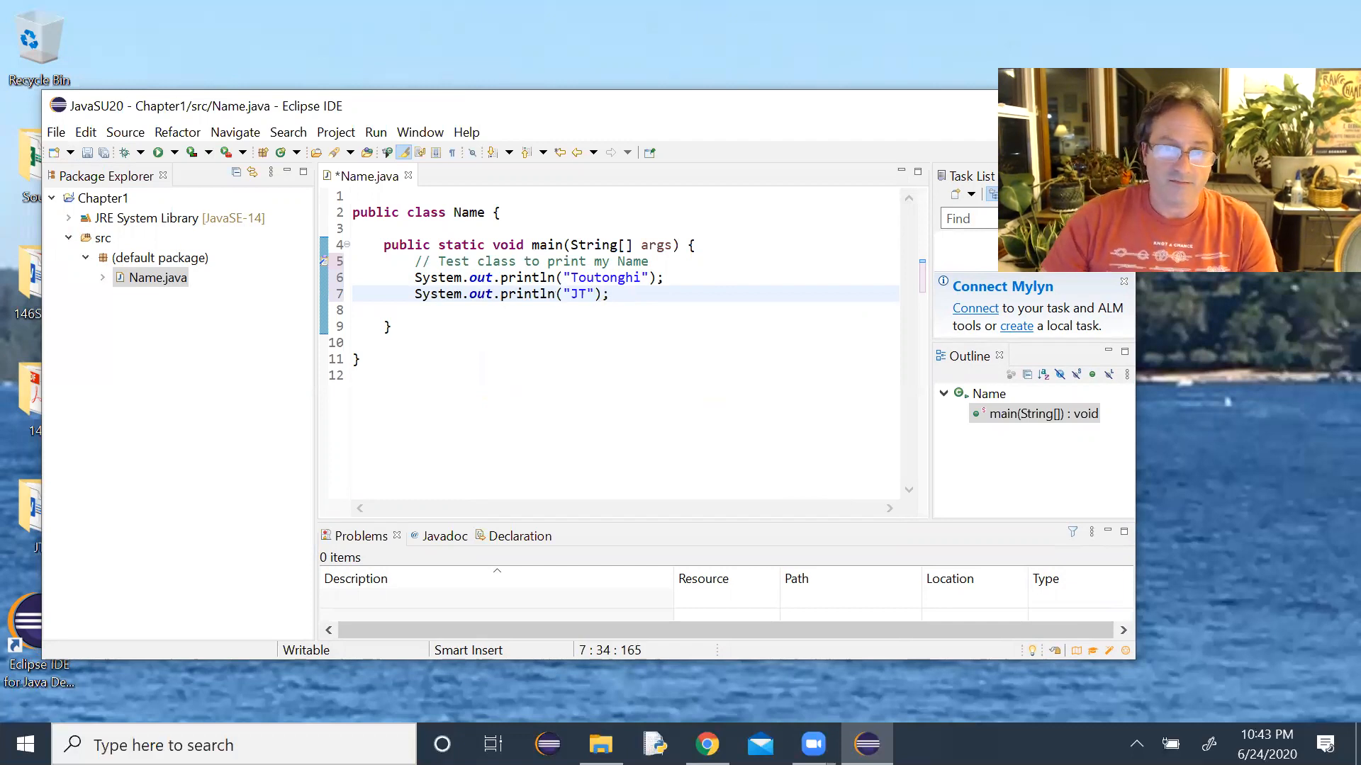
Run the Name class, saving Name.java and always saving resources before launching, and enlarge the console to highlight the printed output
{"action": "left_click", "coordinate": [160, 154]}
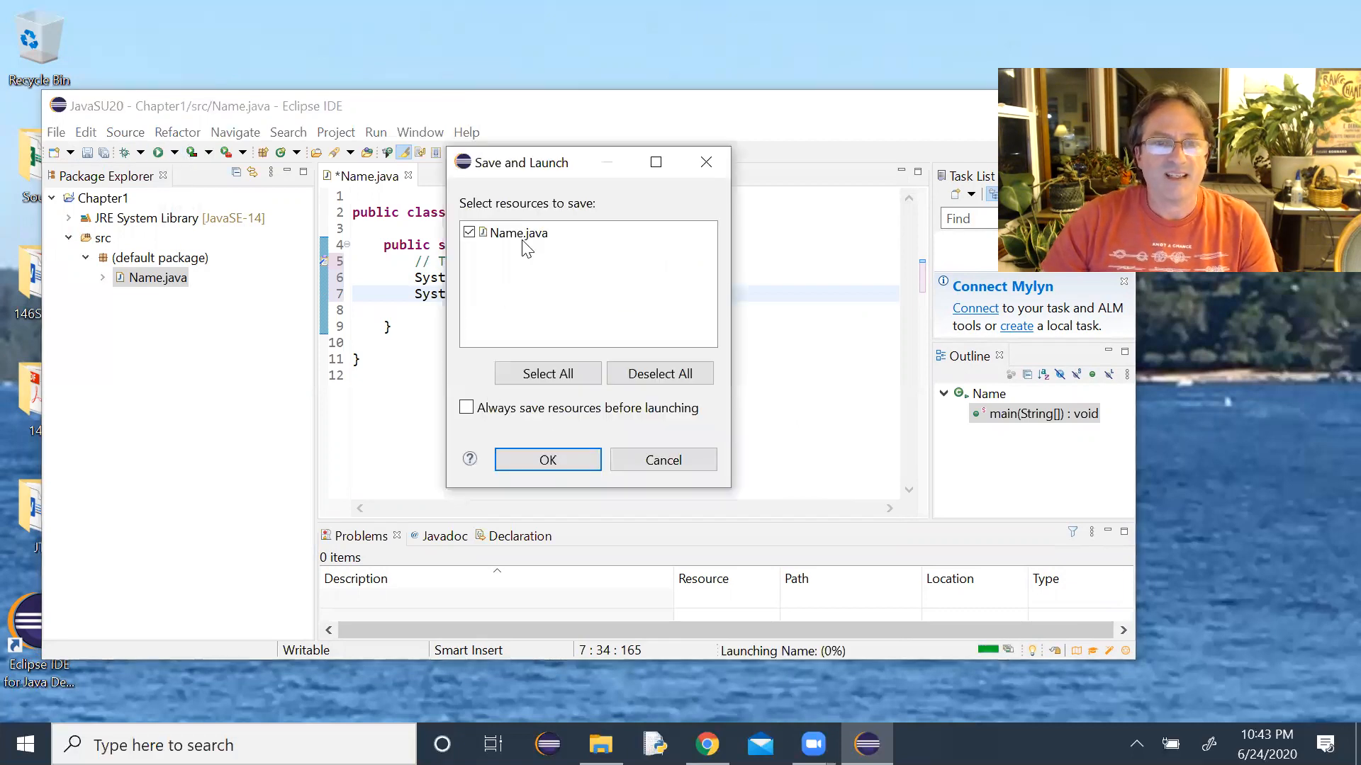
{"action": "left_click", "coordinate": [466, 409]}
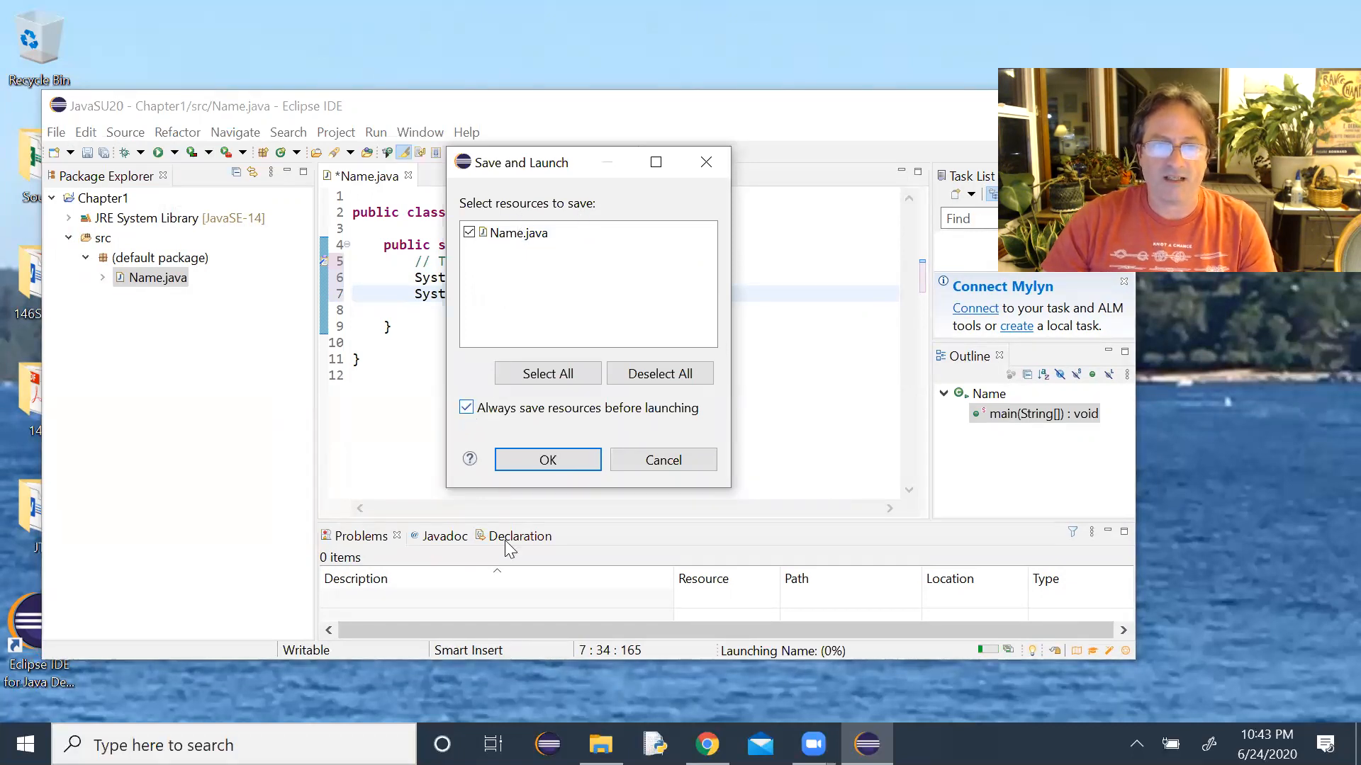
{"action": "left_click", "coordinate": [550, 461]}
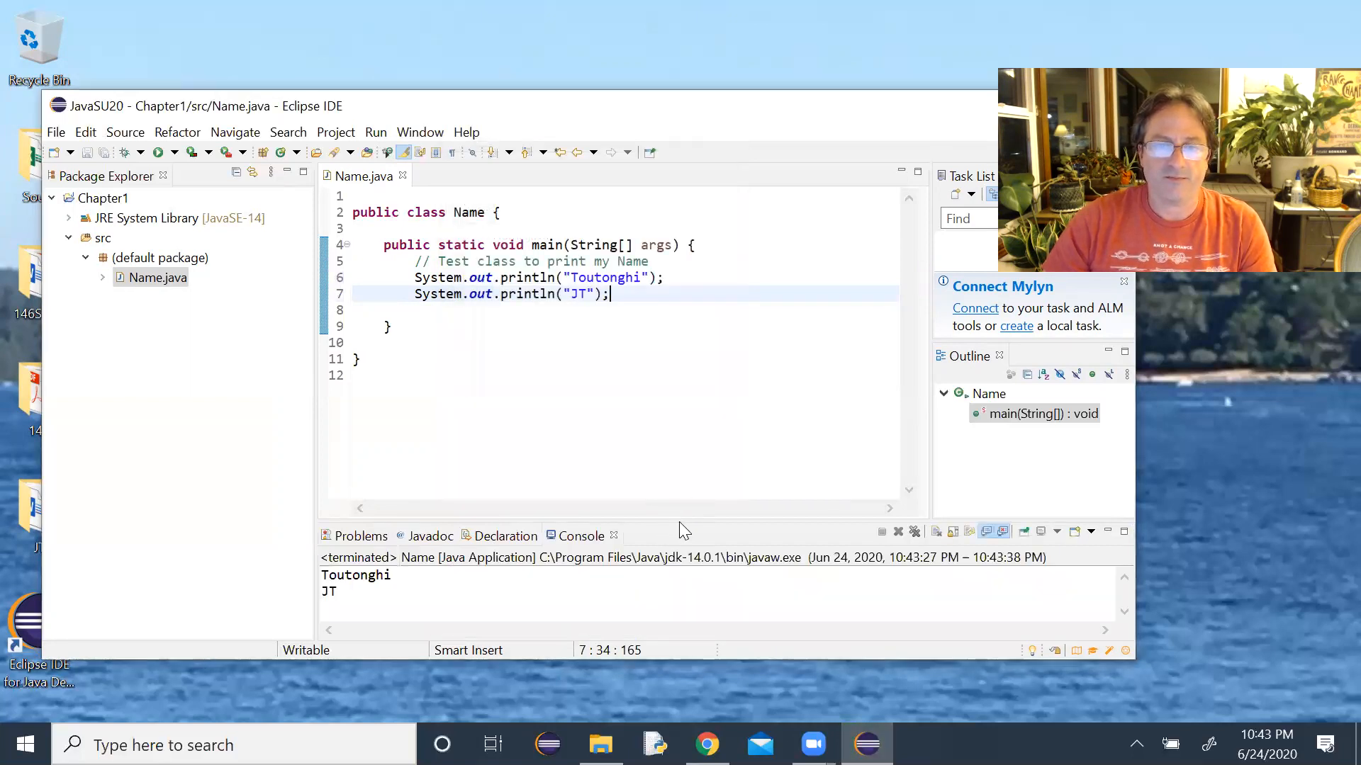
{"action": "left_click_drag", "start_coordinate": [682, 525], "coordinate": [691, 461]}
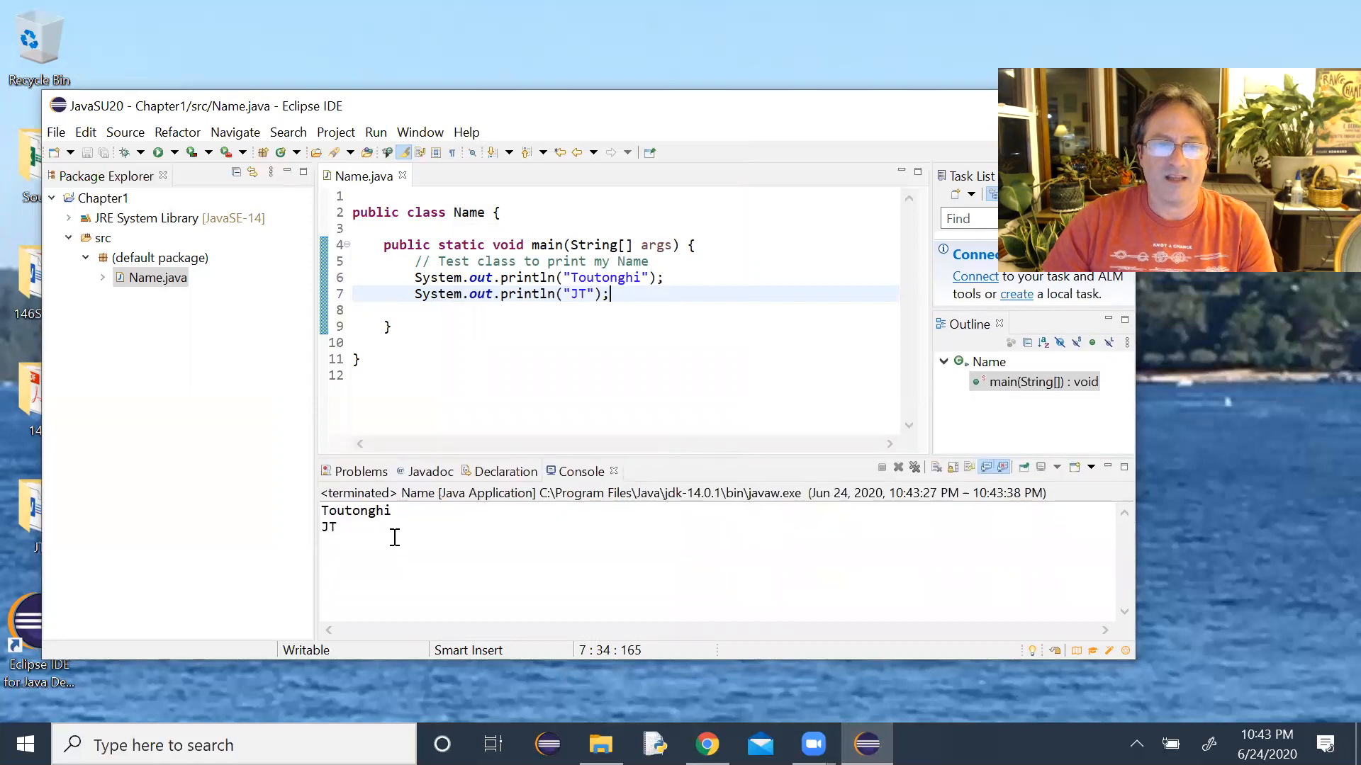
{"action": "left_click_drag", "start_coordinate": [401, 521], "coordinate": [274, 492]}
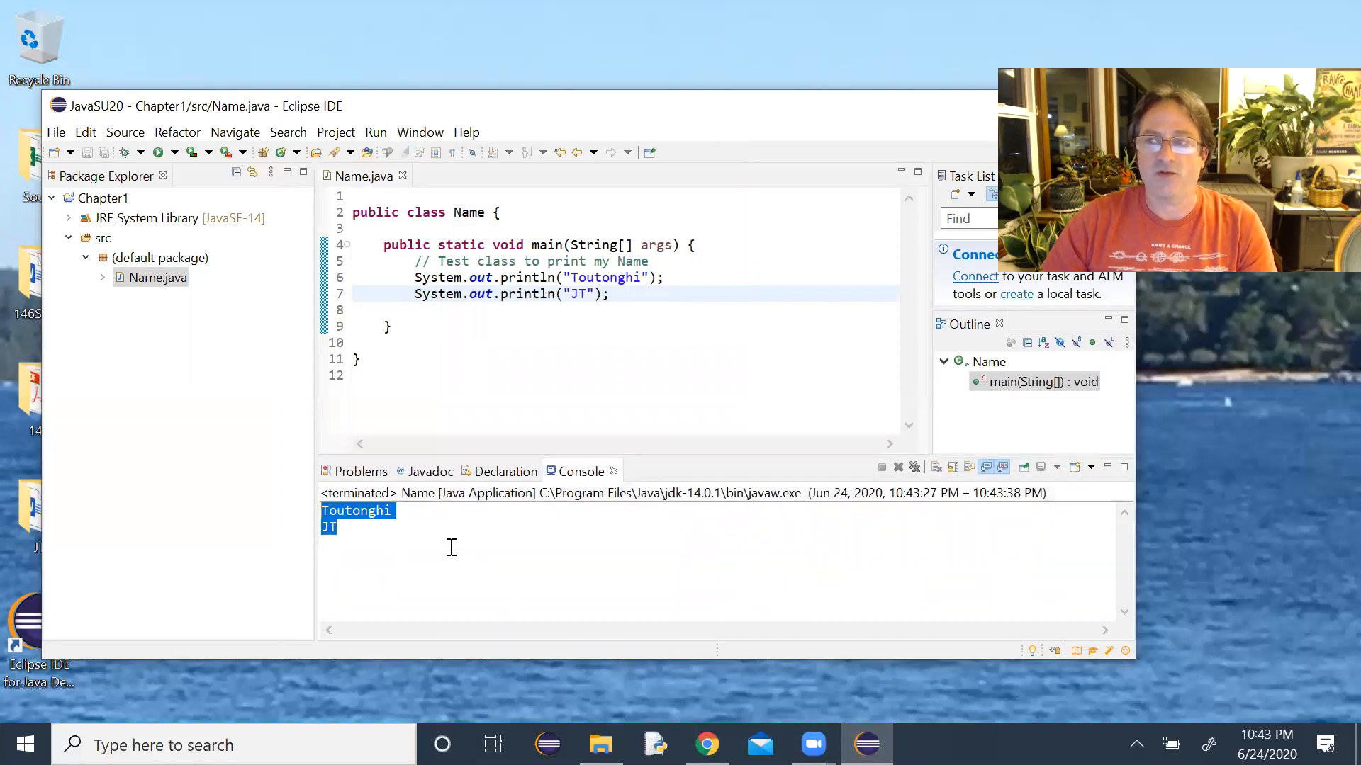
Insert System.out.println("(two)-(tawn)-(gee)"); between the surname and initials statements, and run the Name class again
{"action": "left_click", "coordinate": [684, 275]}
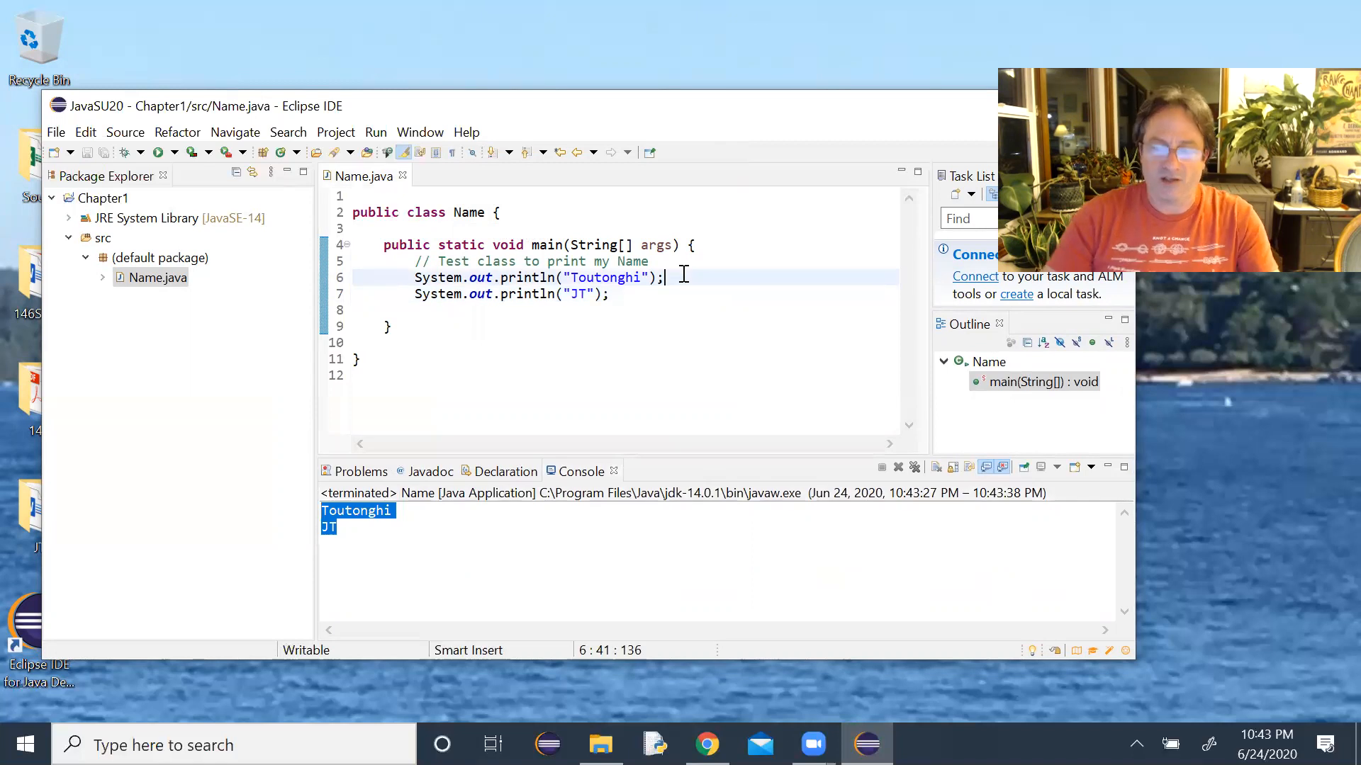
{"action": "key", "text": "Return"}
{"action": "type", "text": "System.out.println"}
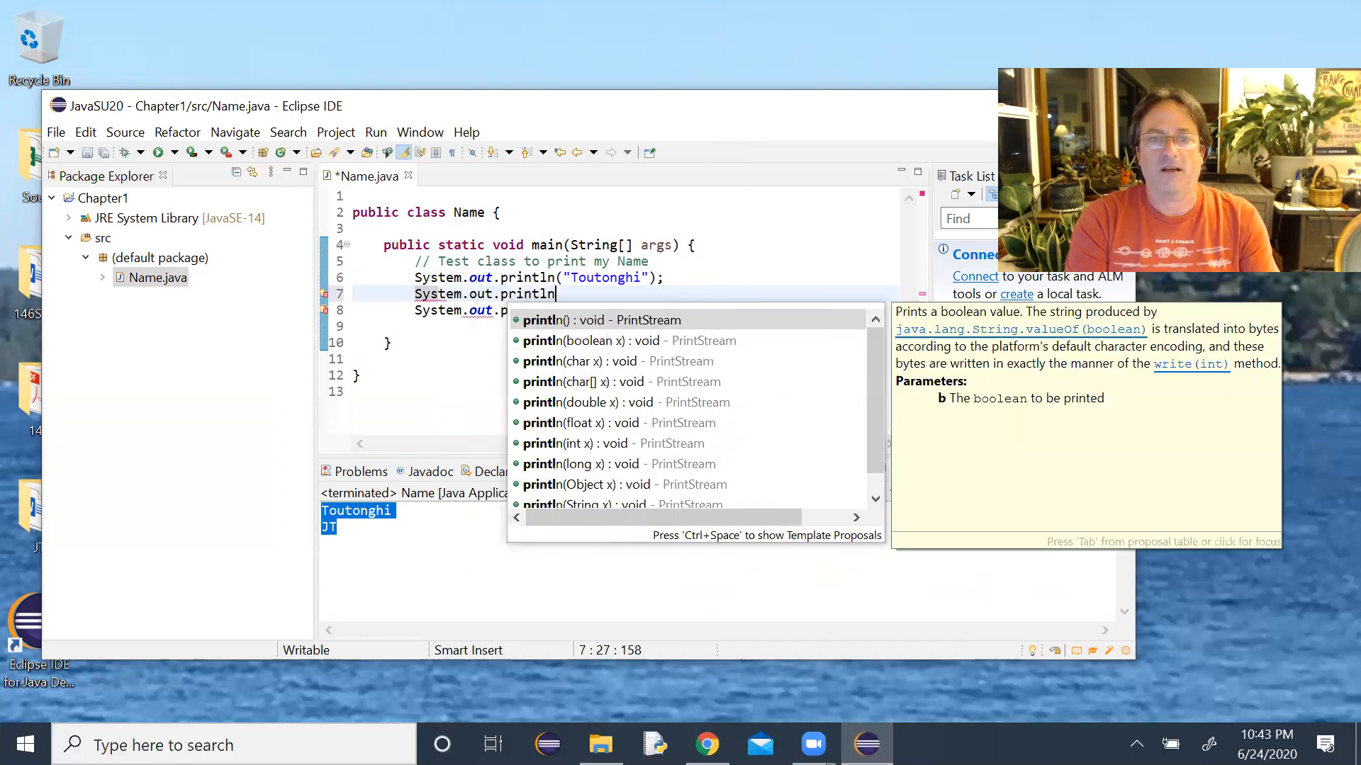
{"action": "type", "text": "(\""}
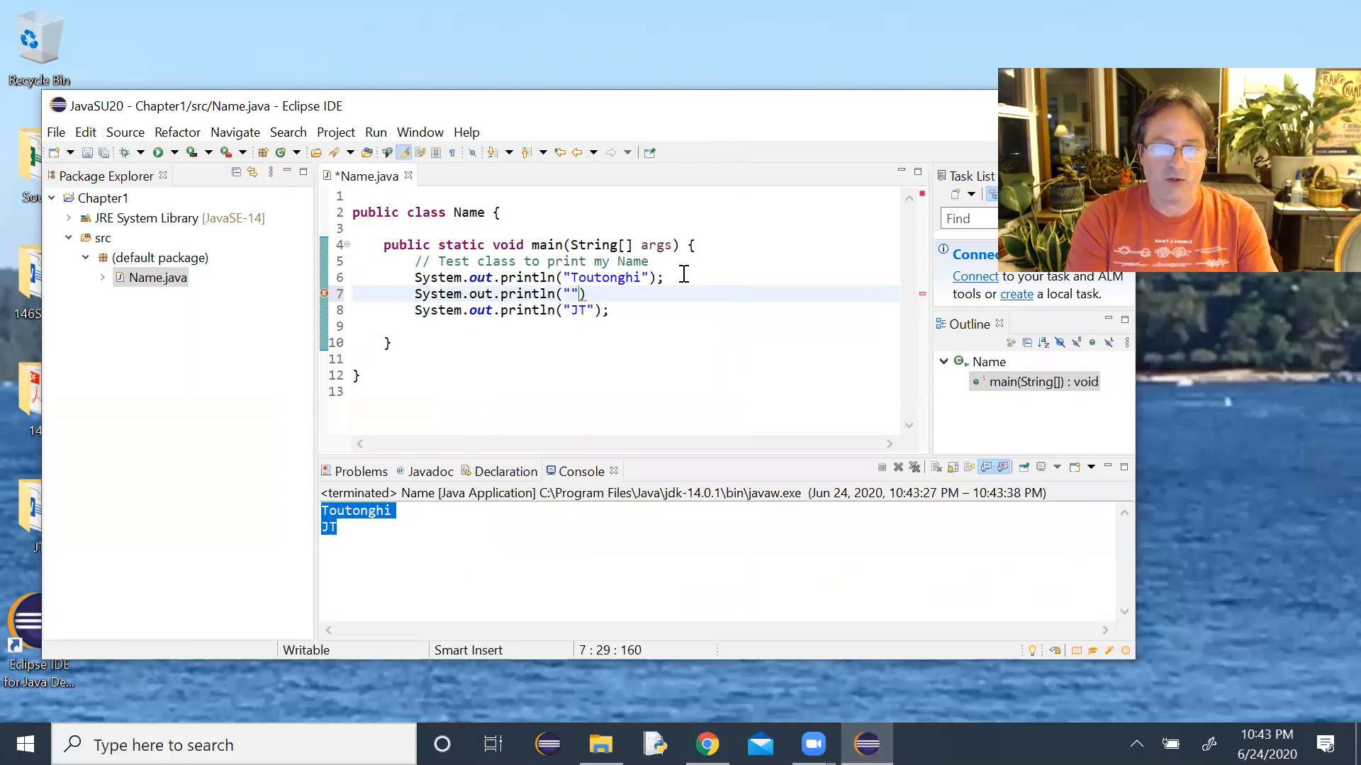
{"action": "type", "text": "(two"}
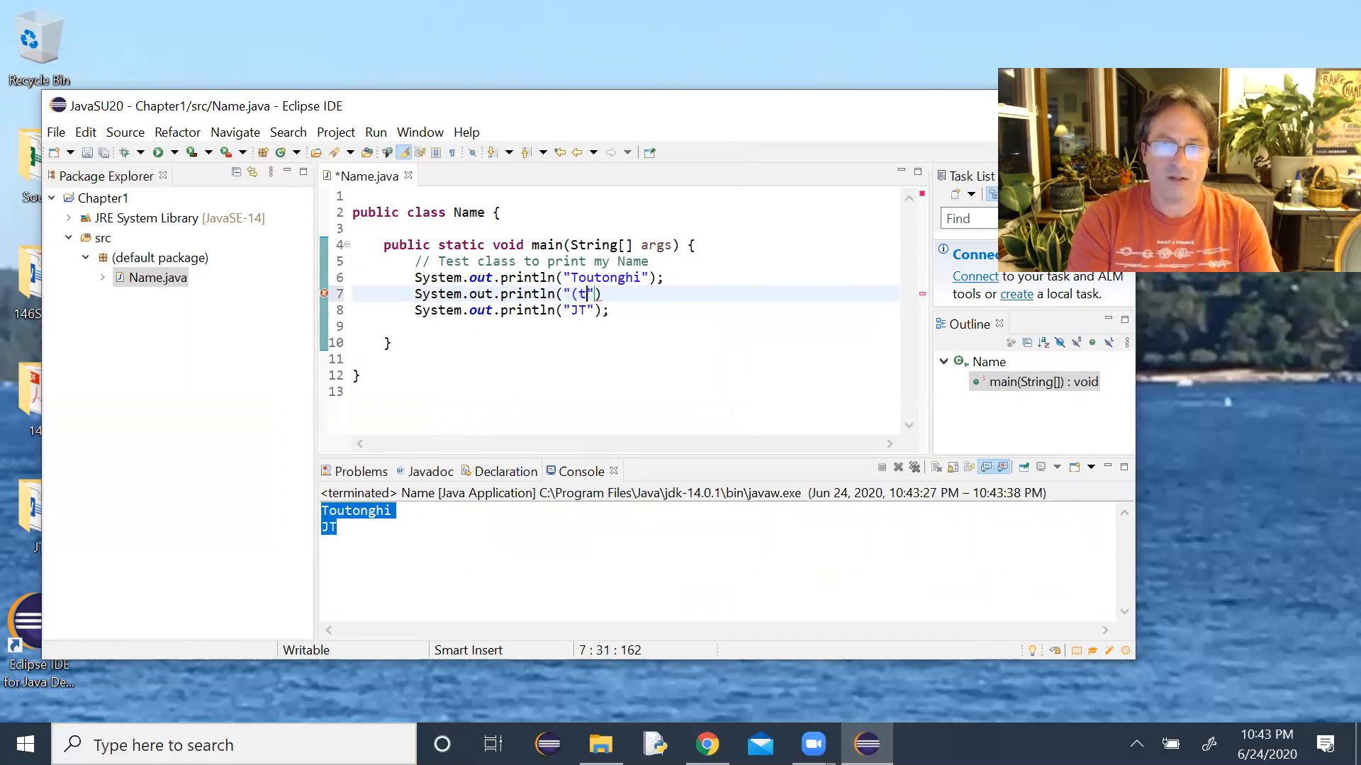
{"action": "type", "text": ")-("}
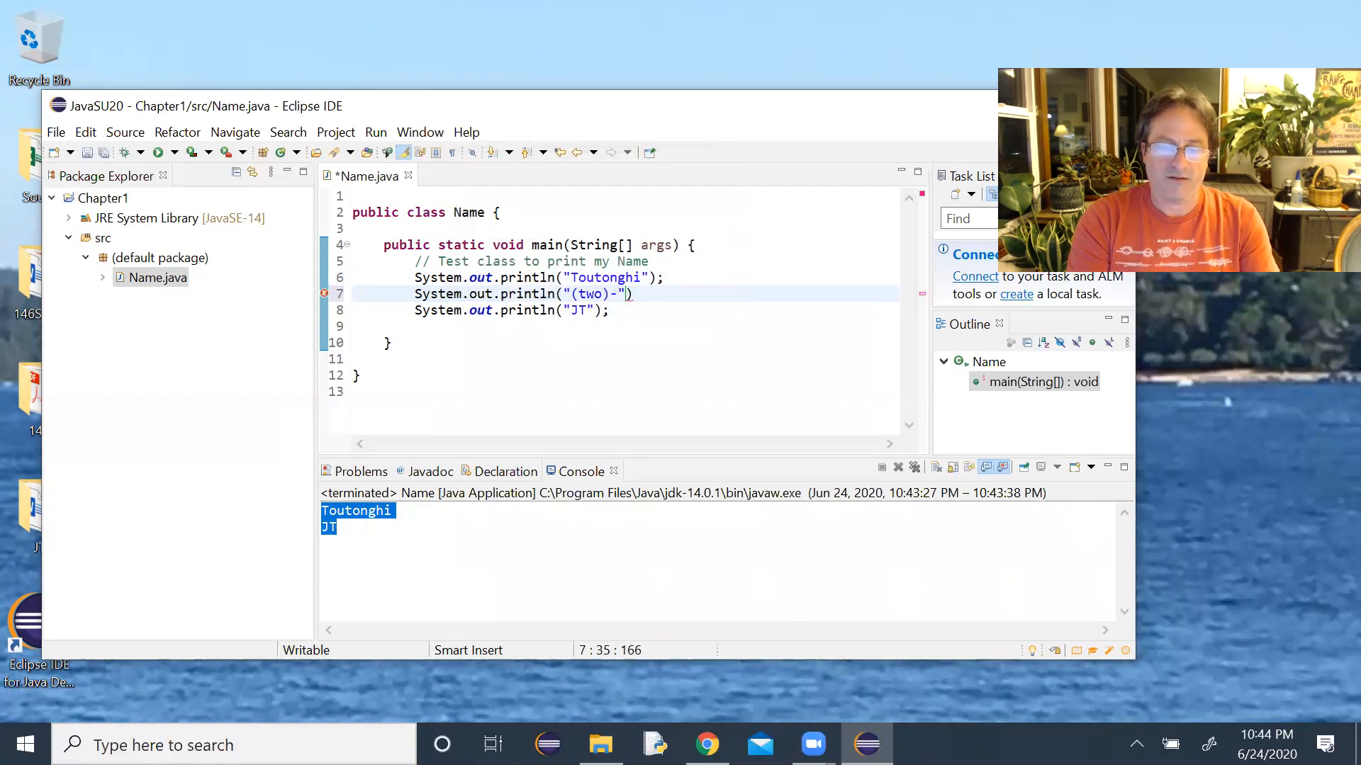
{"action": "type", "text": "tawn"}
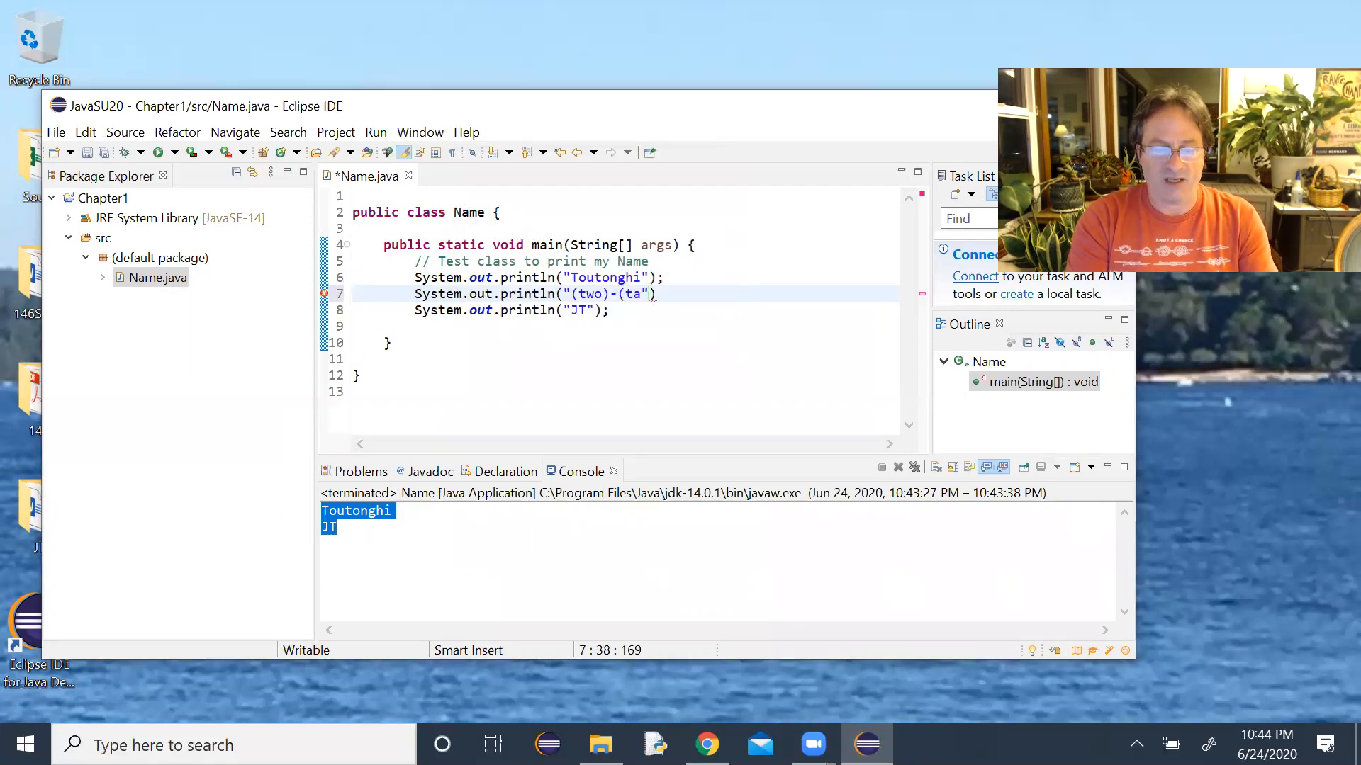
{"action": "type", "text": ")"}
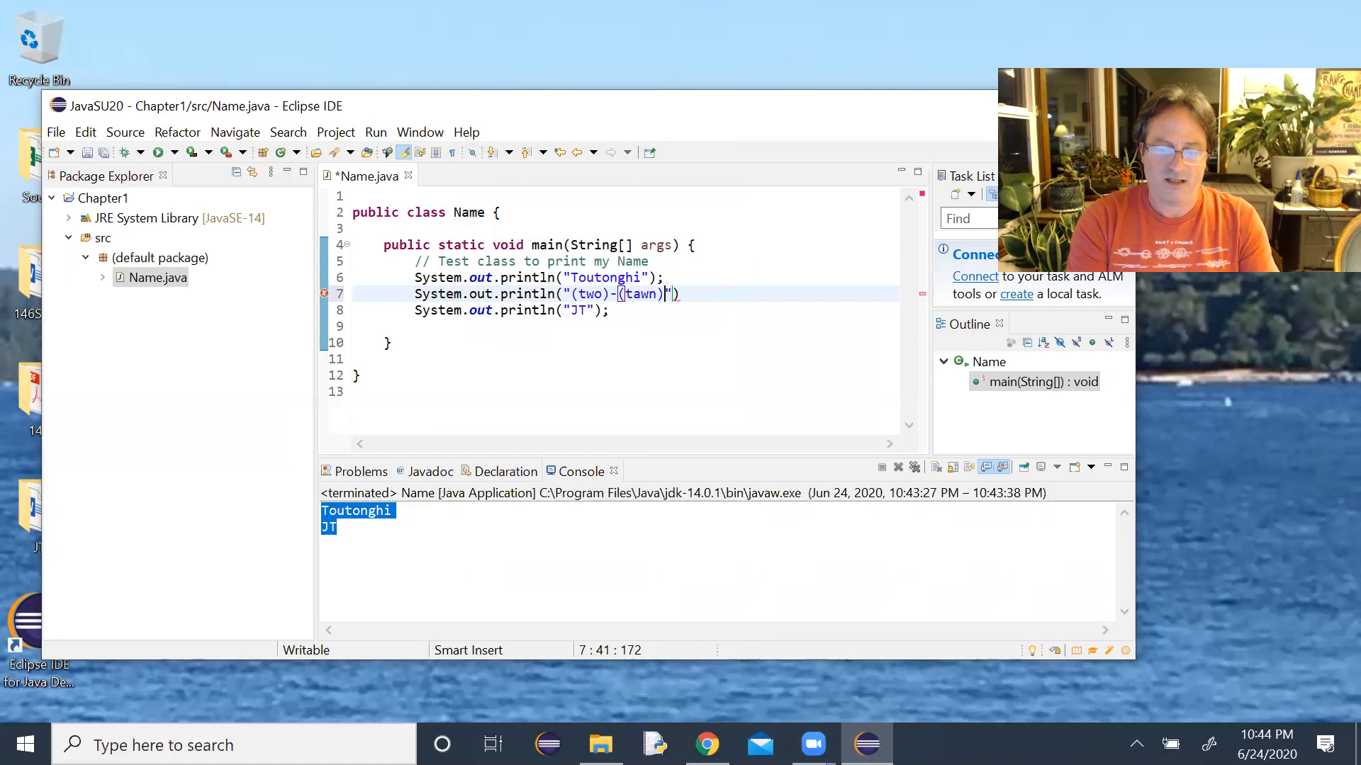
{"action": "type", "text": "-(gee"}
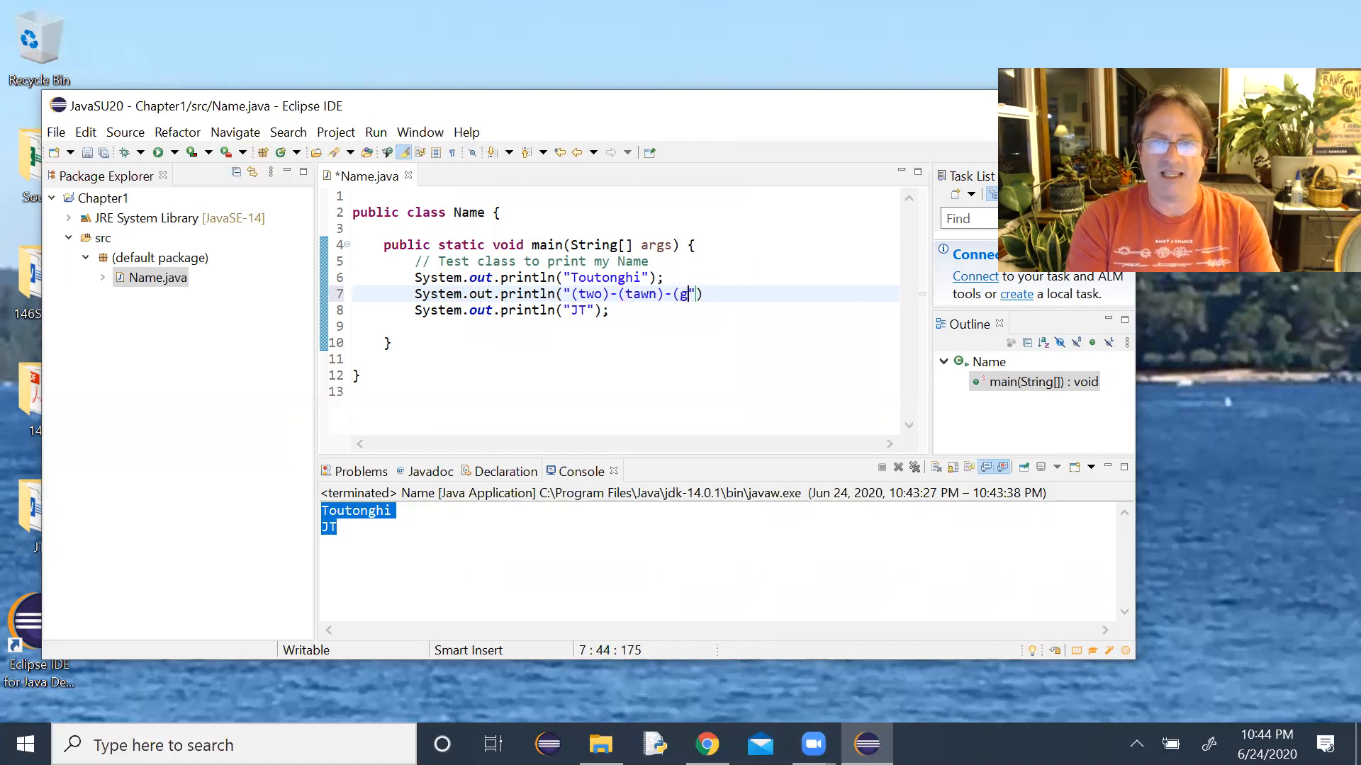
{"action": "type", "text": ")"}
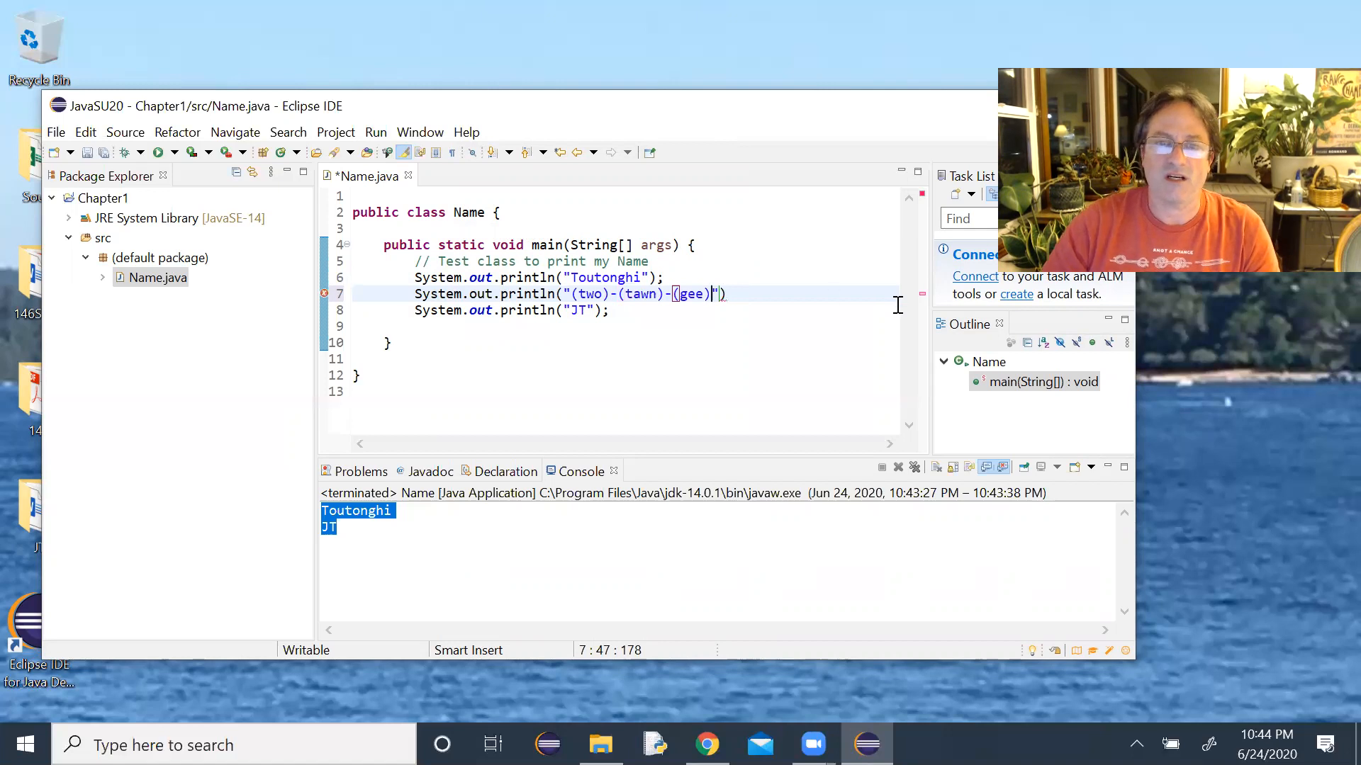
{"action": "type", "text": "\")"}
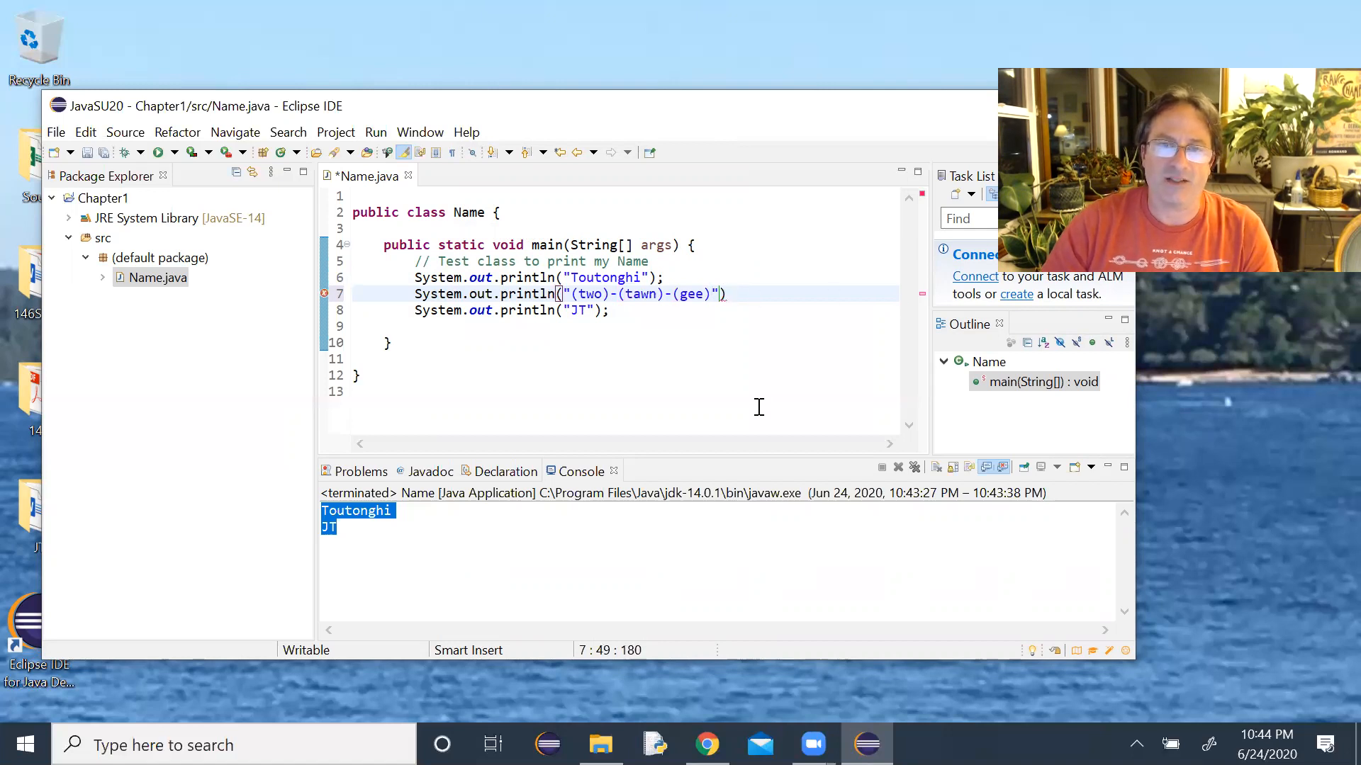
{"action": "type", "text": ";"}
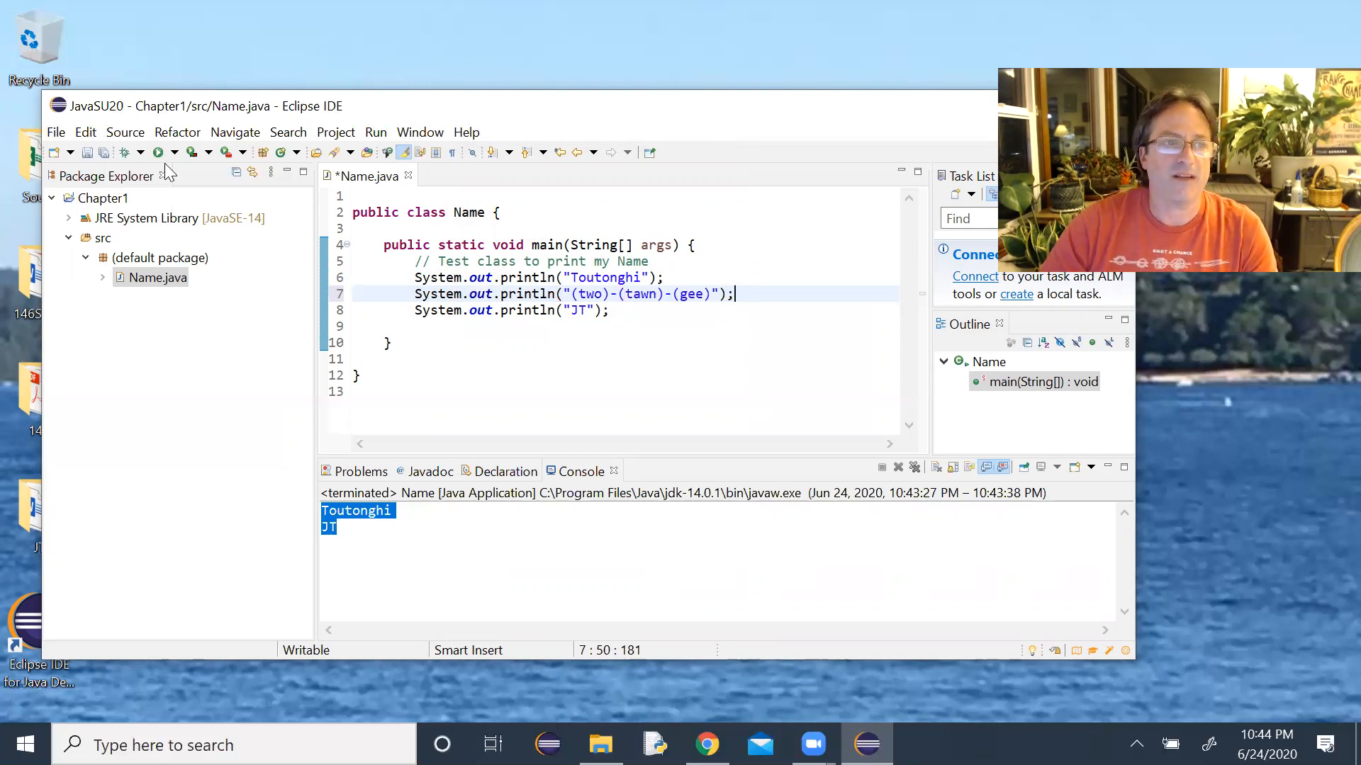
{"action": "key", "text": "ctrl+F11"}
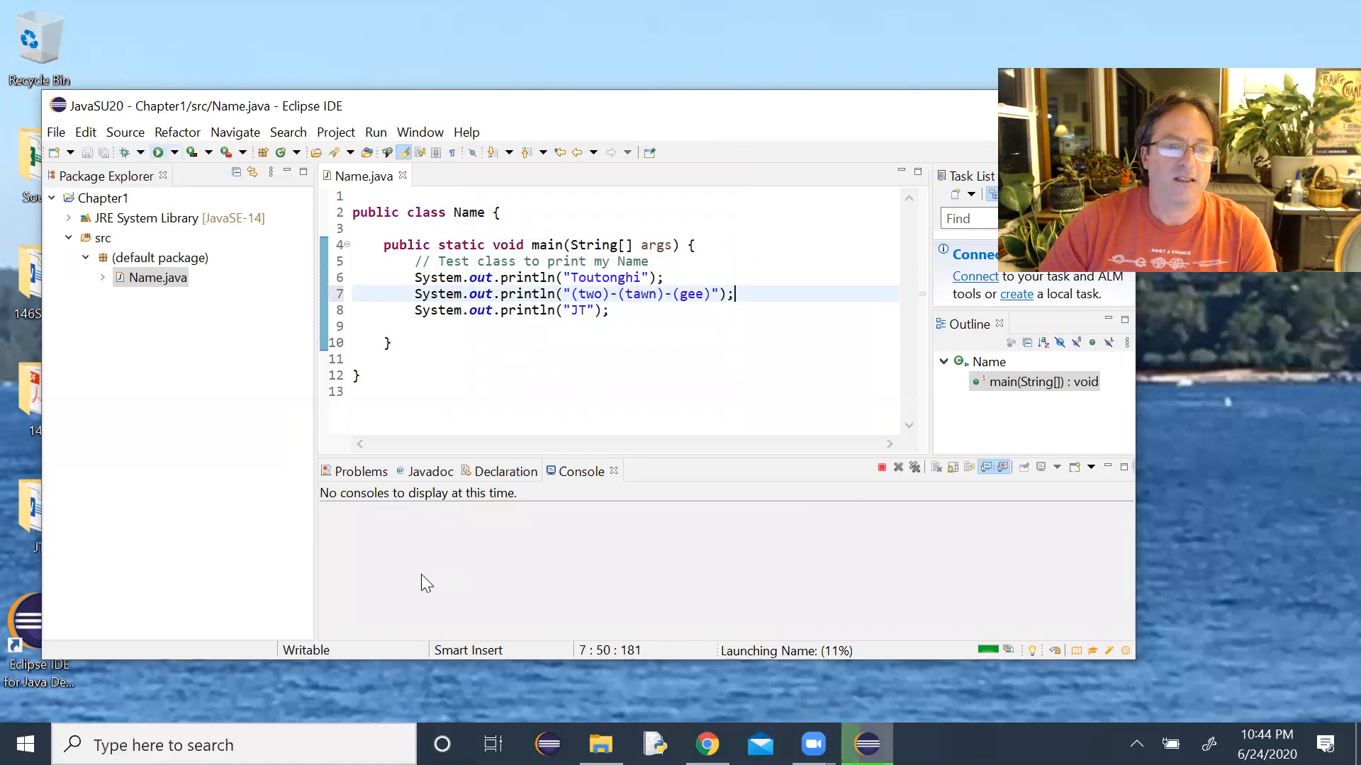